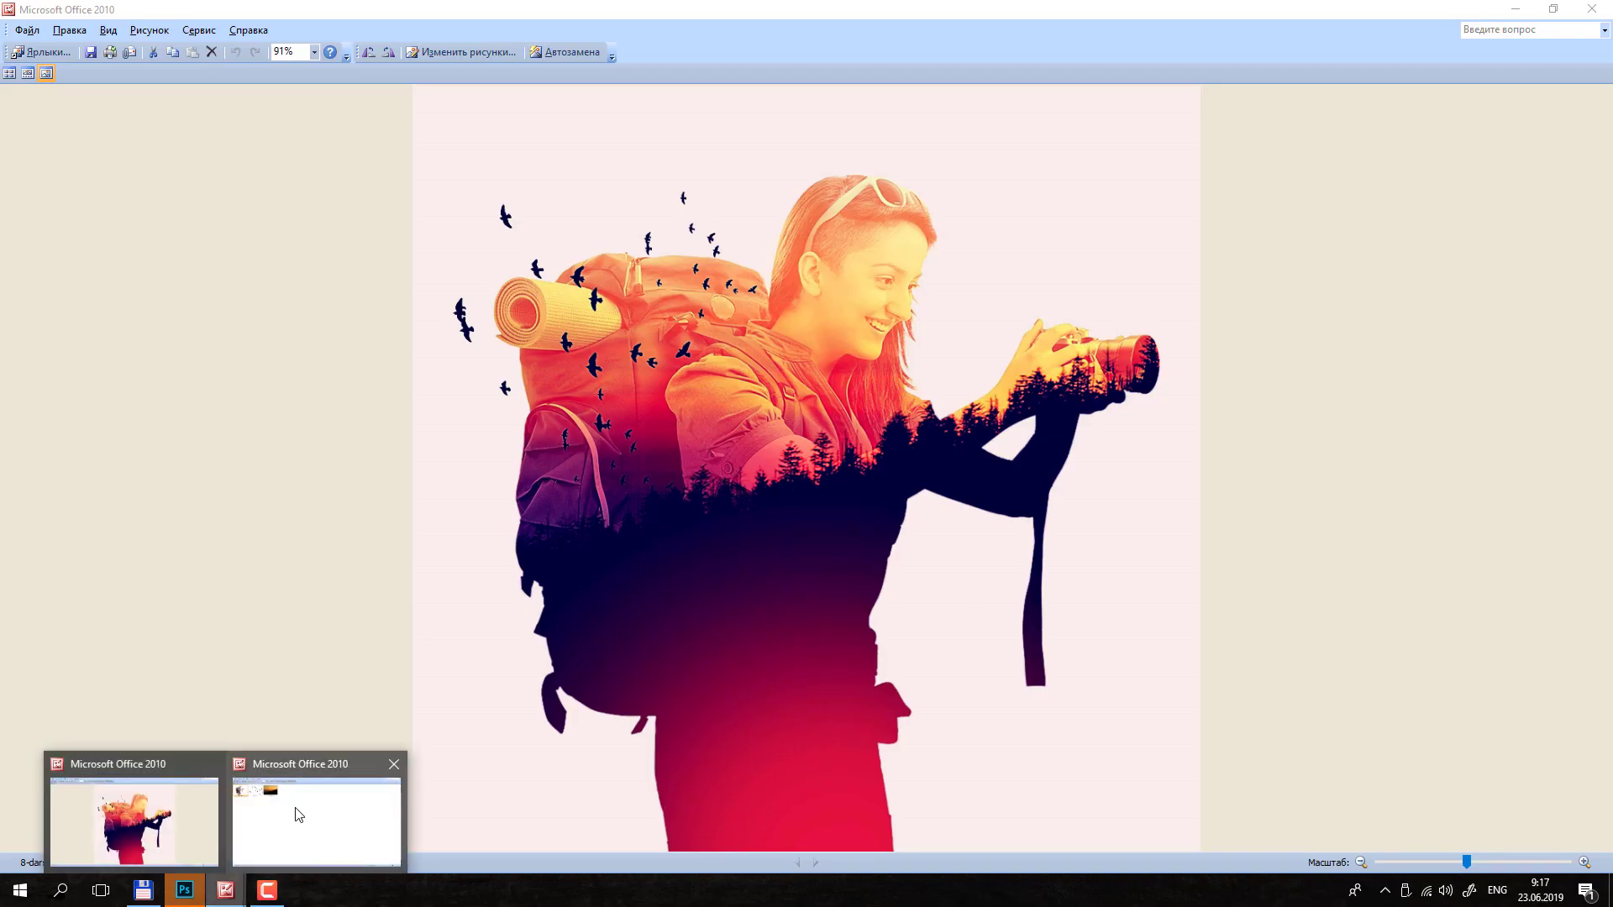
# Step: Review the backpacker, birds and forest-ridge pictures, then drag the backpacker photo into Photoshop
pyautogui.click(318, 819)
pyautogui.doubleClick(83, 125)
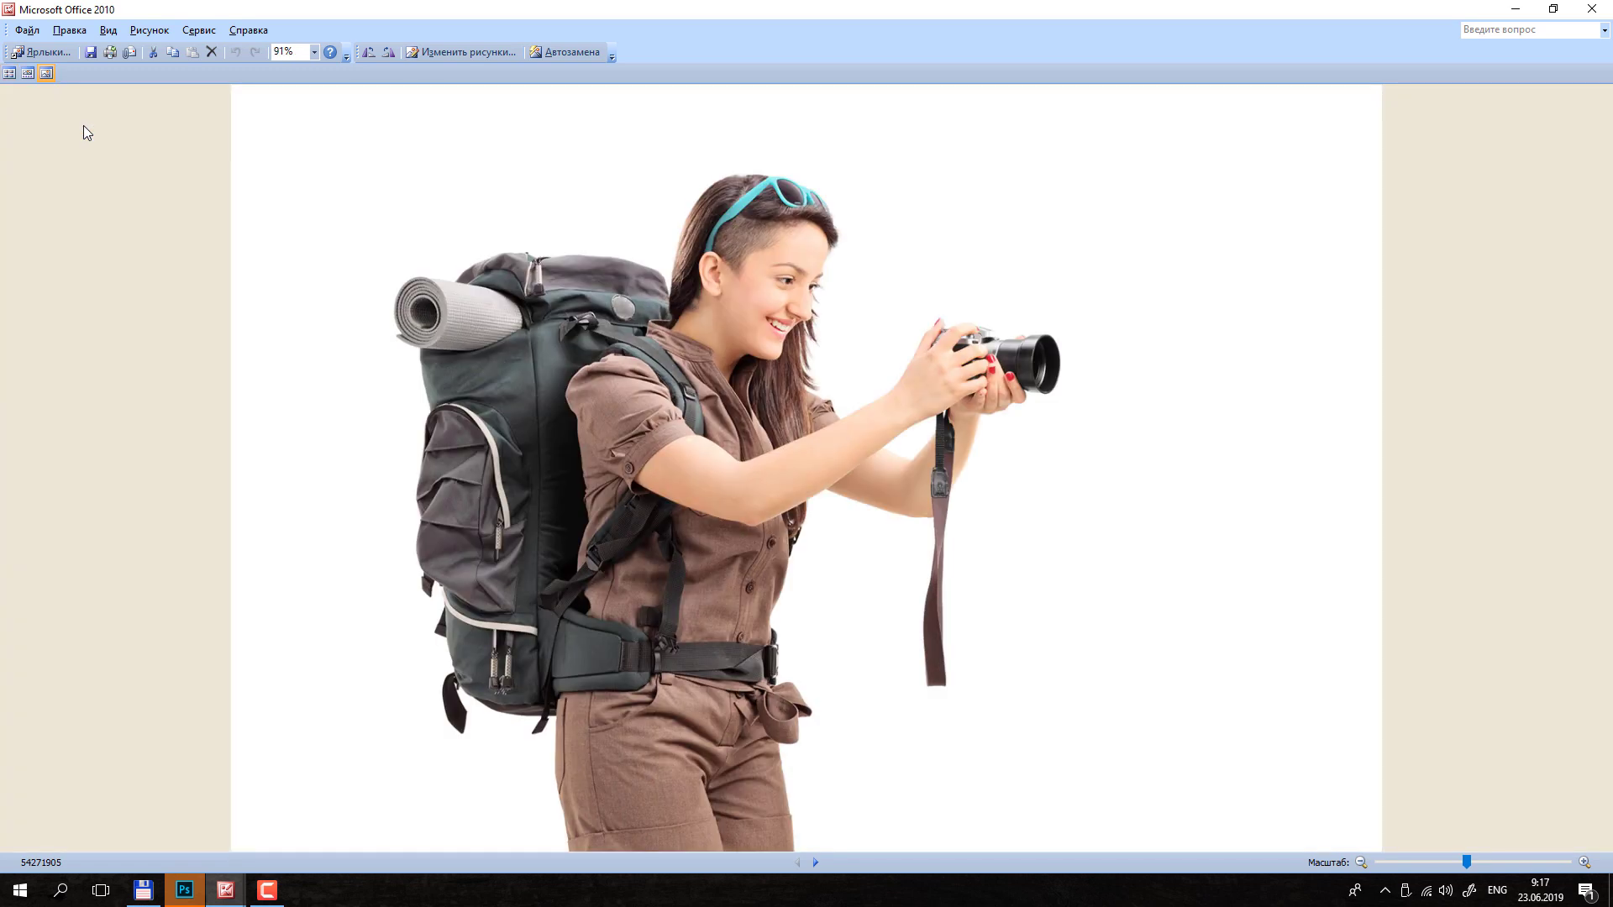
pyautogui.press('Right')
pyautogui.press('Right')
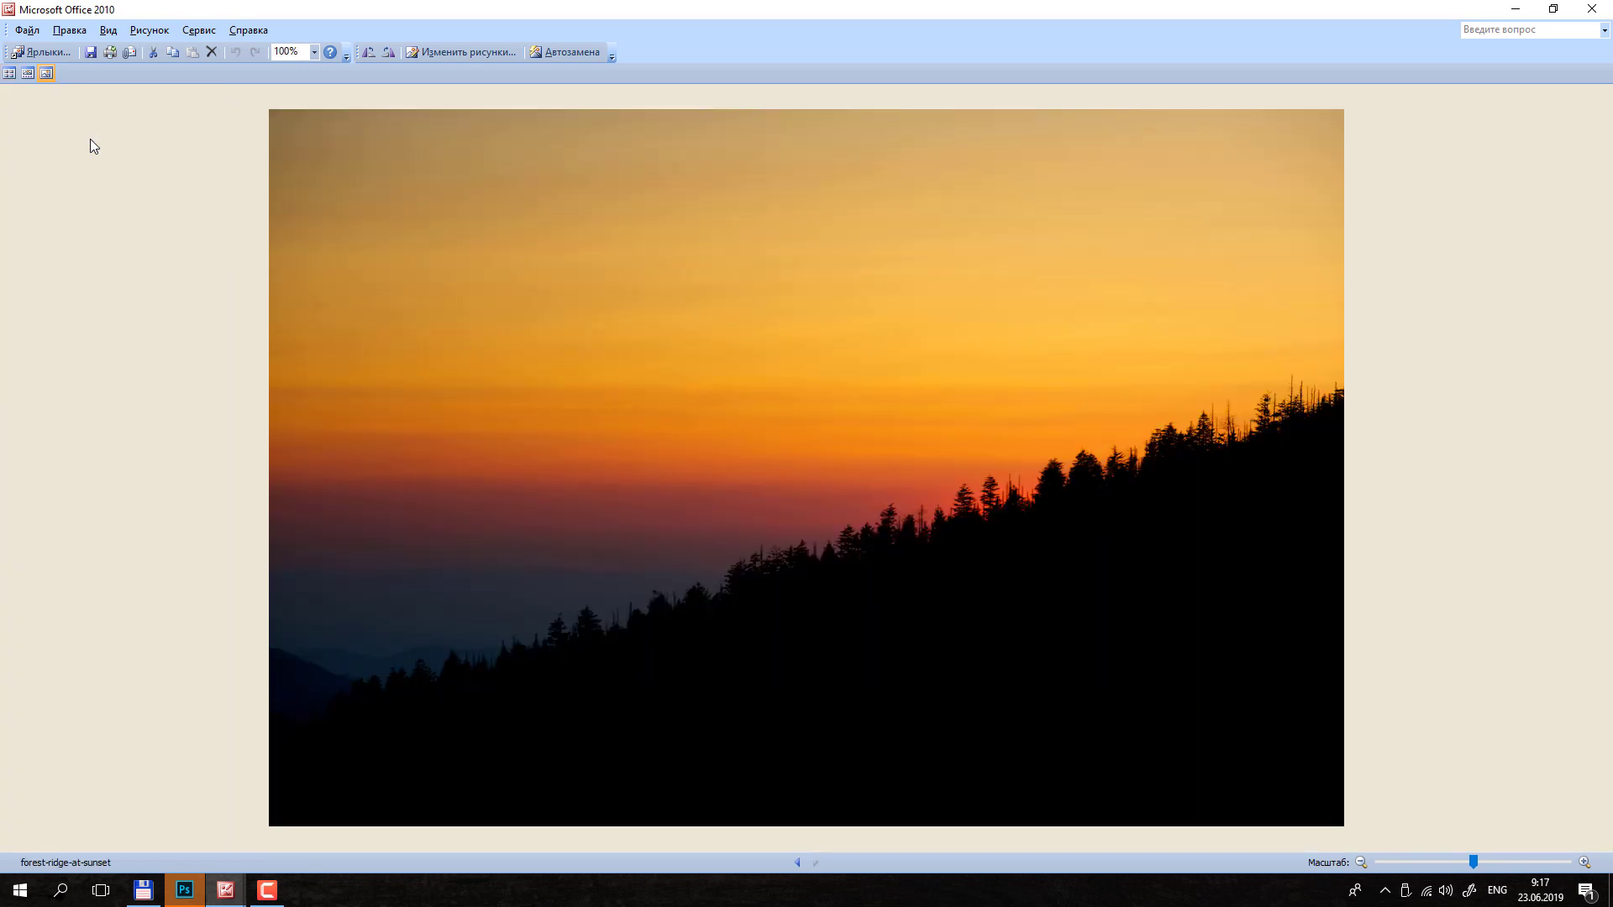
pyautogui.click(9, 73)
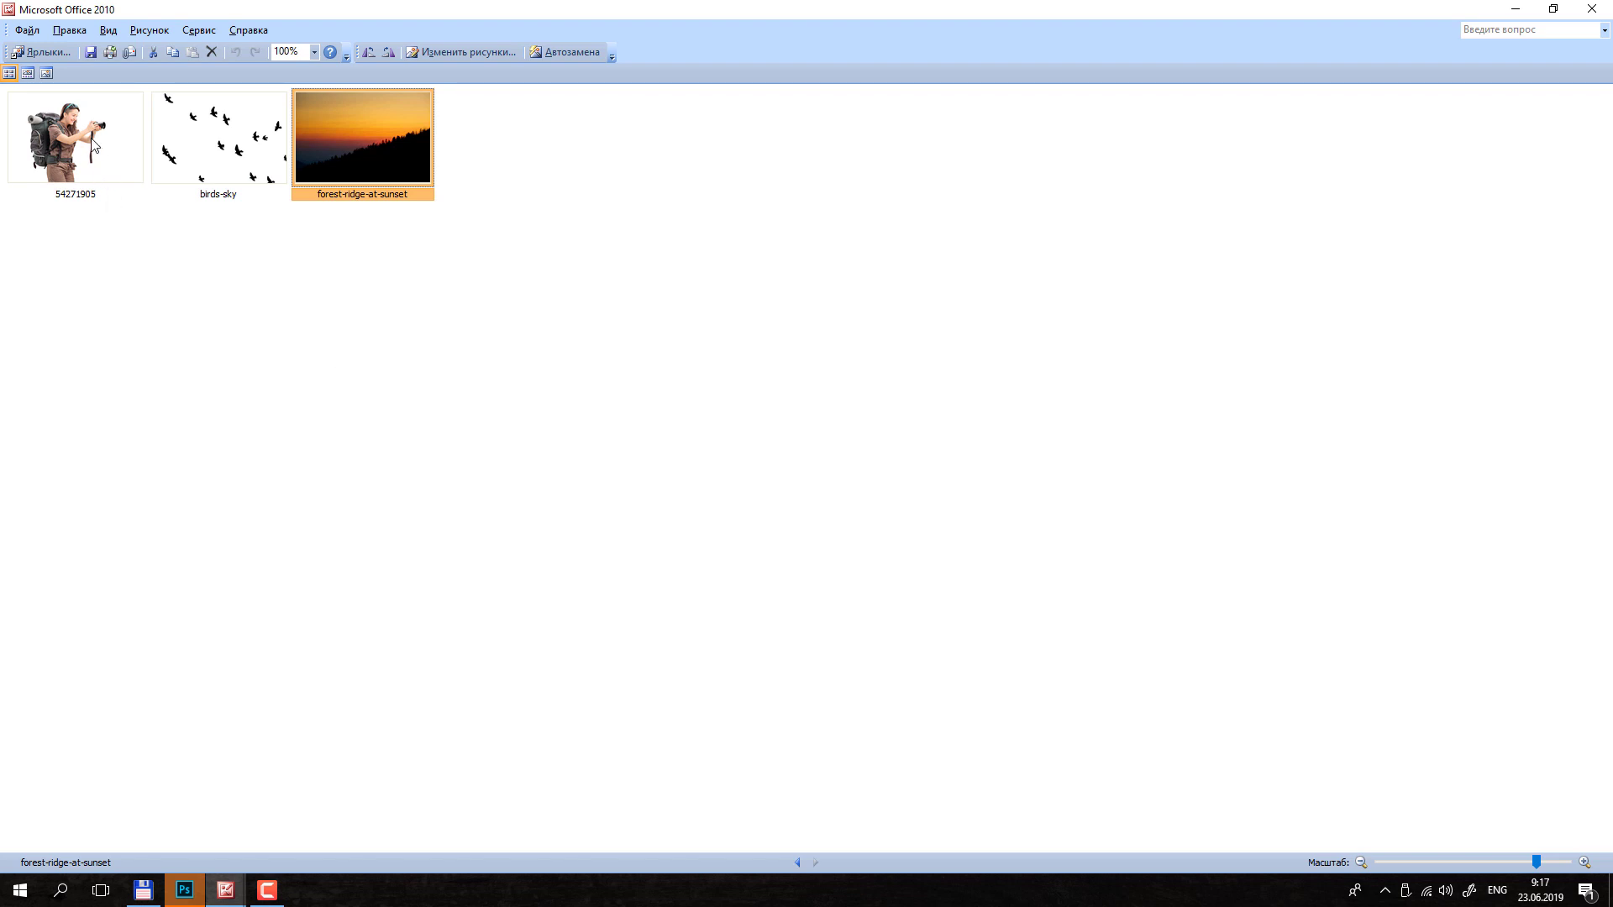
pyautogui.moveTo(84, 124)
pyautogui.mouseDown()
pyautogui.moveTo(213, 832)
pyautogui.moveTo(509, 370)
pyautogui.mouseUp()
# Step: Open the backpacker photo and create a new 2000 × 2000 px document
pyautogui.moveTo(416, 63); pyautogui.dragTo(519, 173)
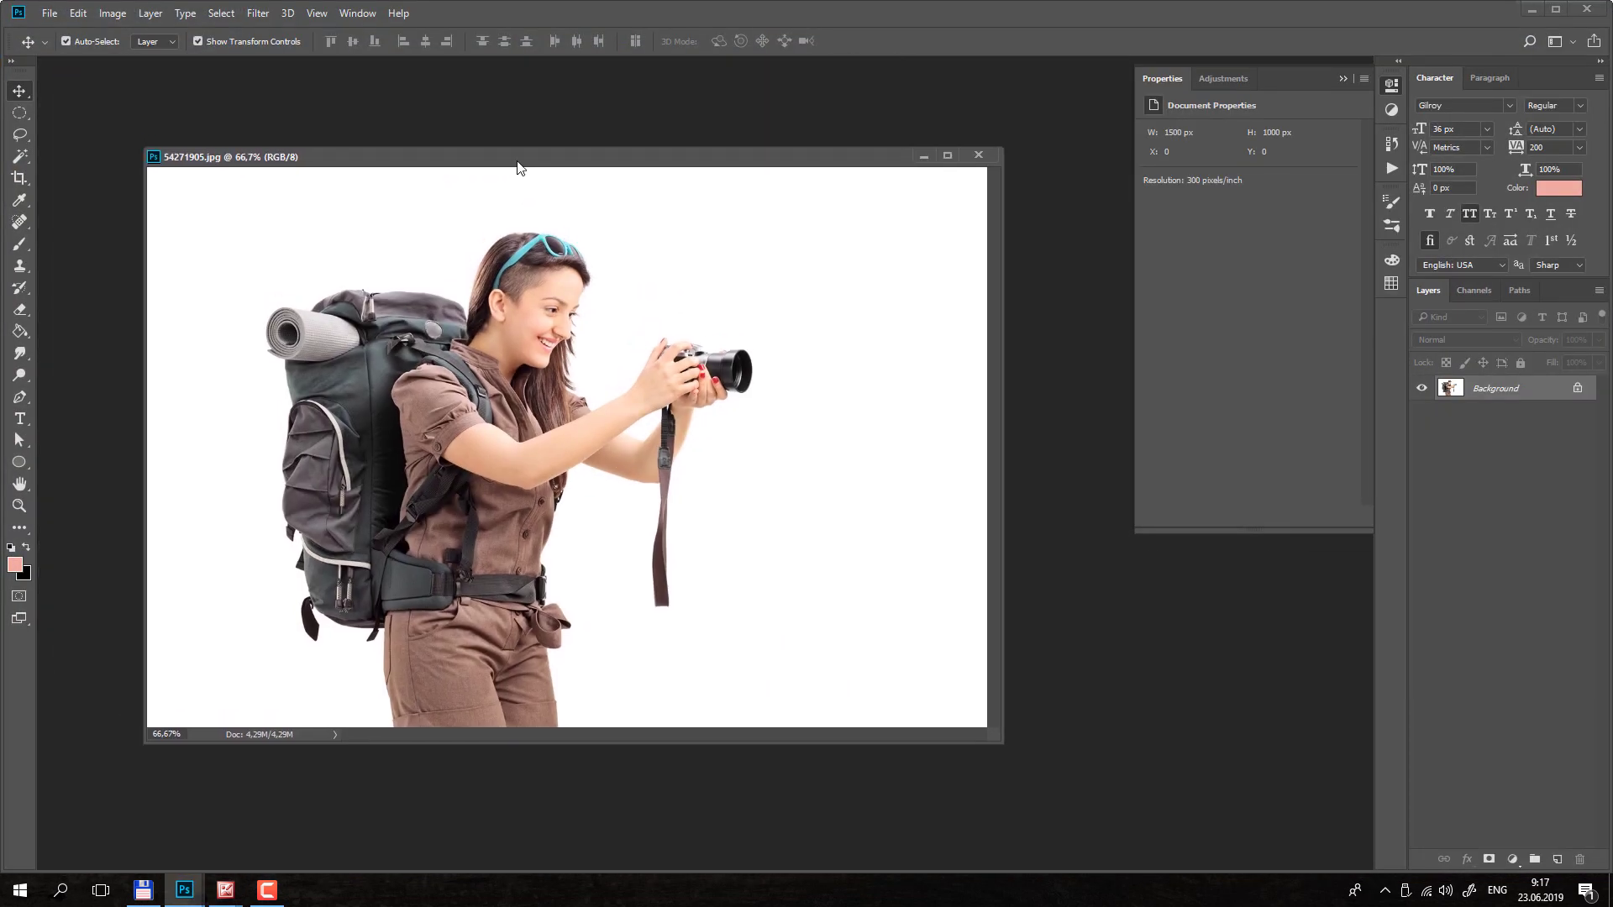
pyautogui.click(49, 13)
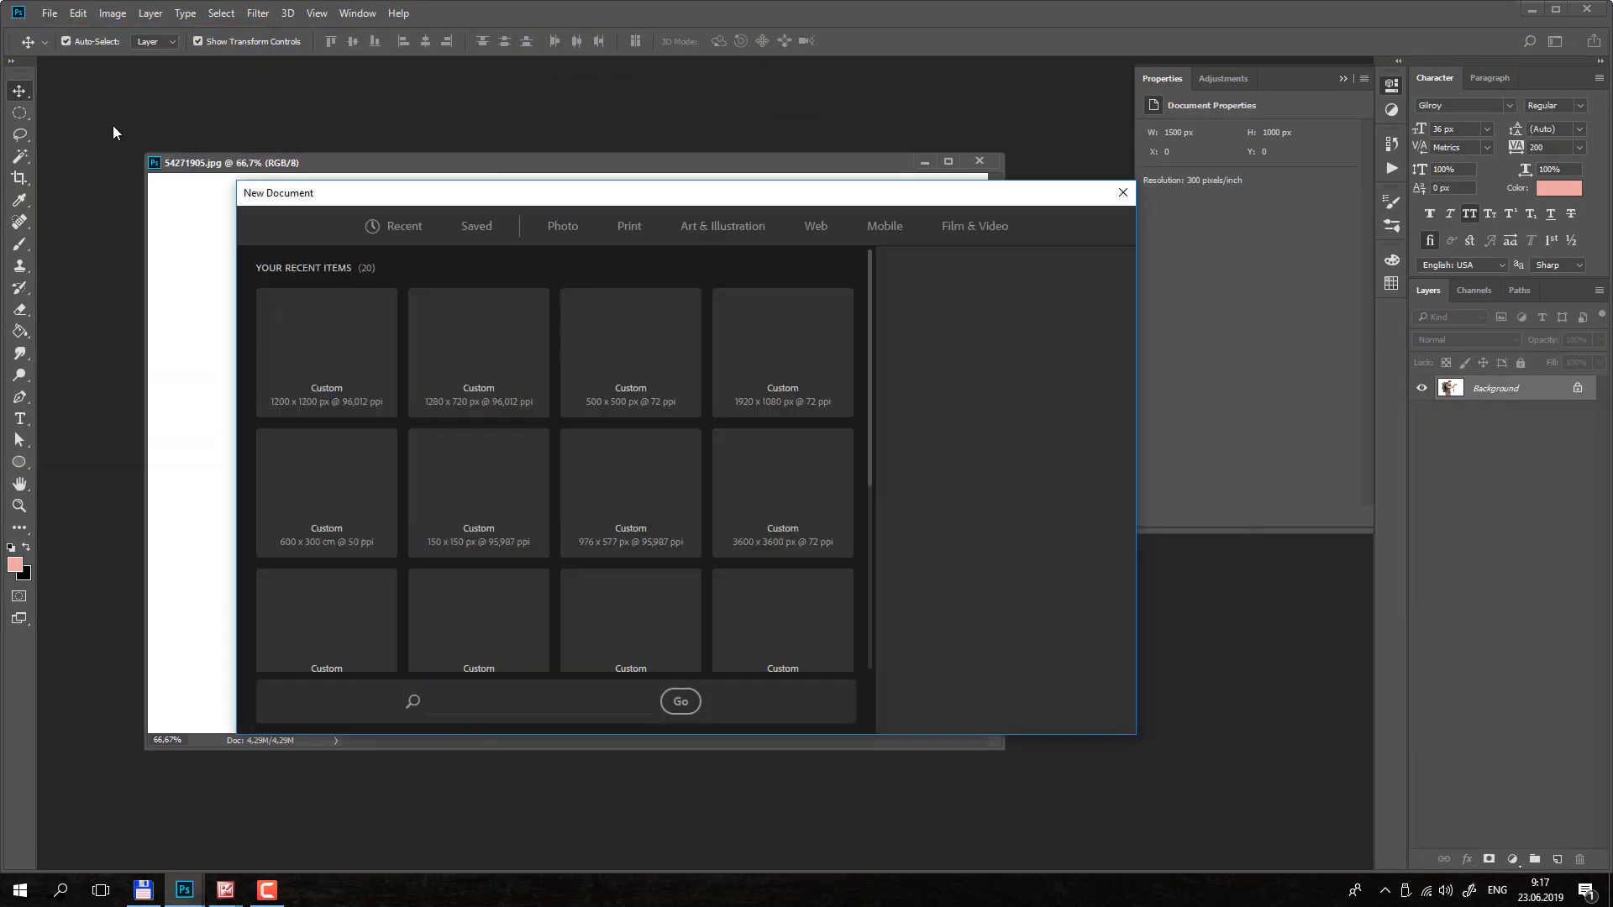
pyautogui.doubleClick(926, 347)
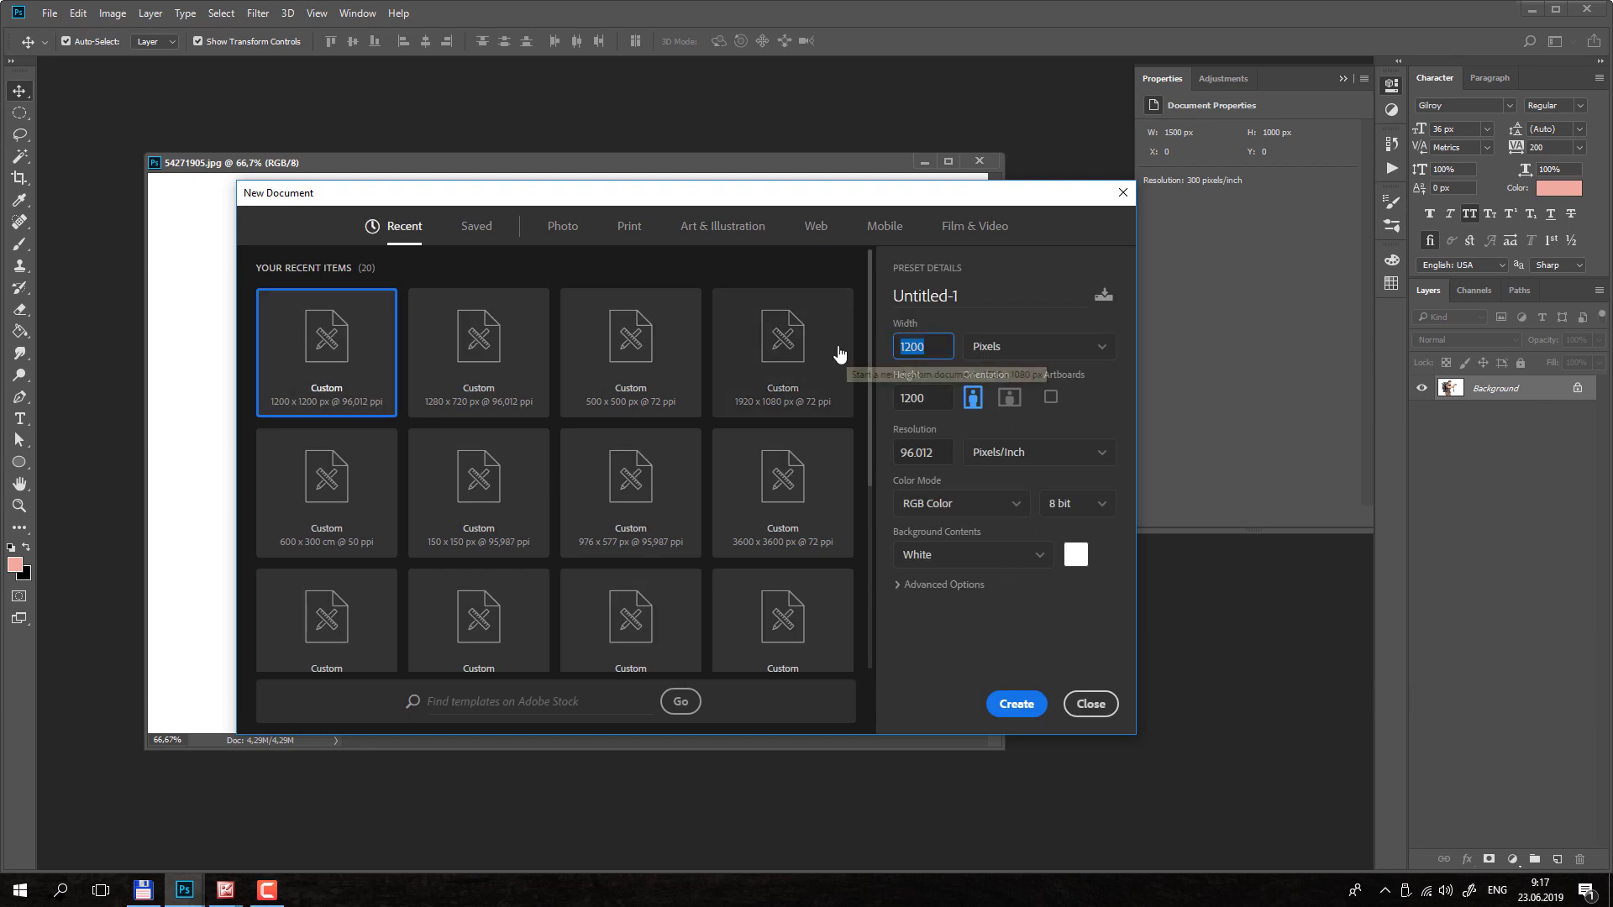
pyautogui.write('2000')
pyautogui.press('Tab')
pyautogui.write('20')
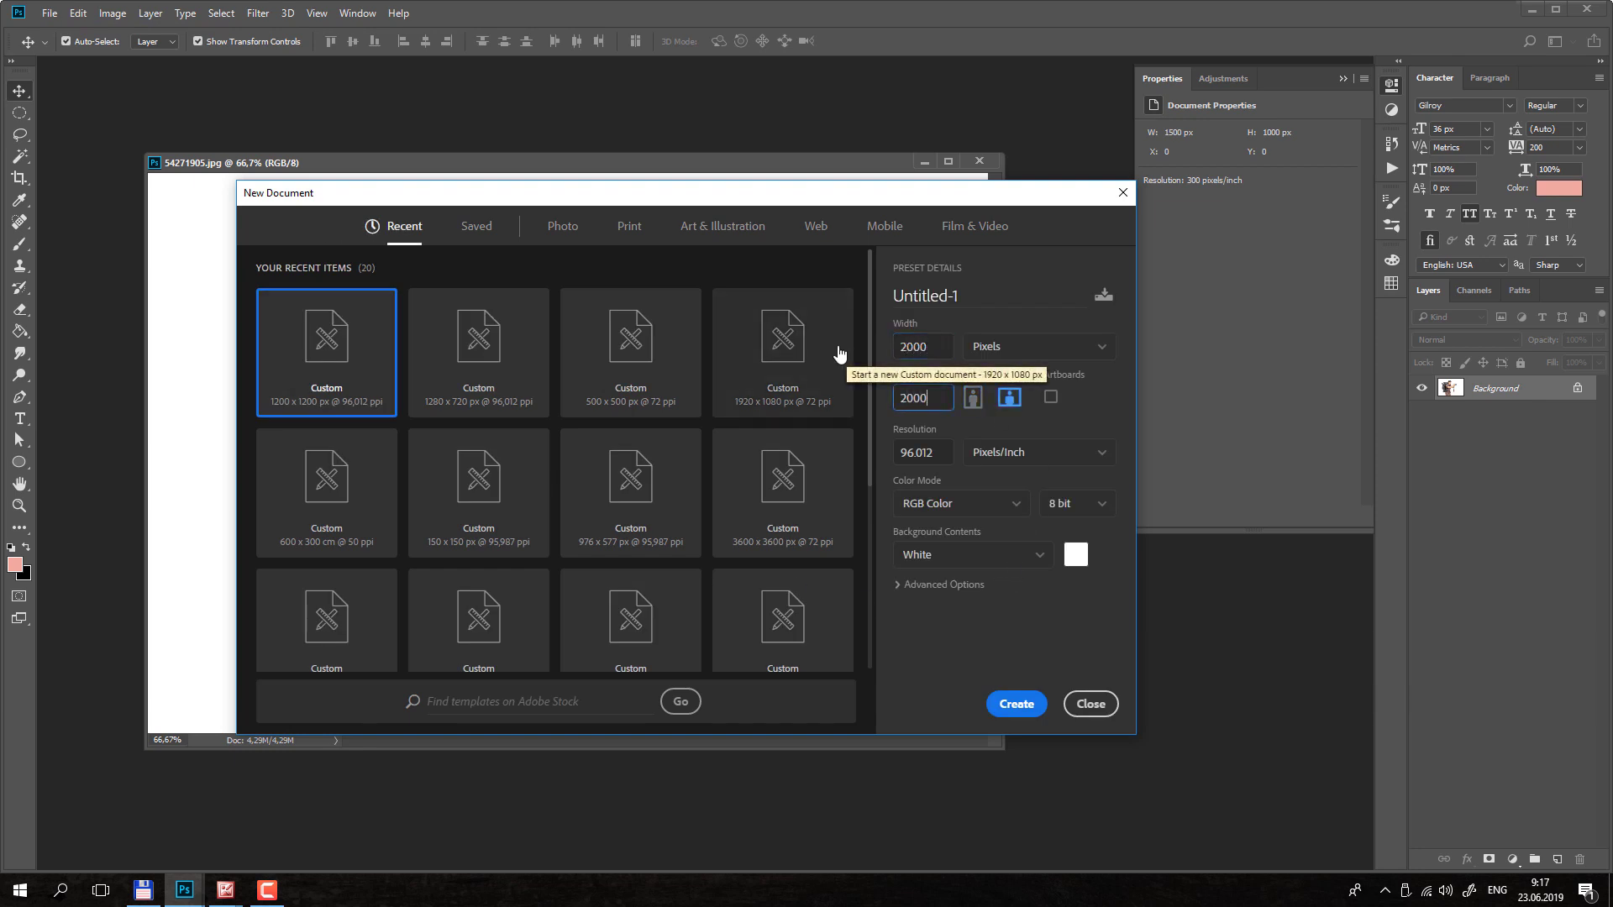
pyautogui.click(1022, 715)
# Step: Copy the backpacker photo into the new canvas as Layer 1 and close the original
pyautogui.click(659, 168)
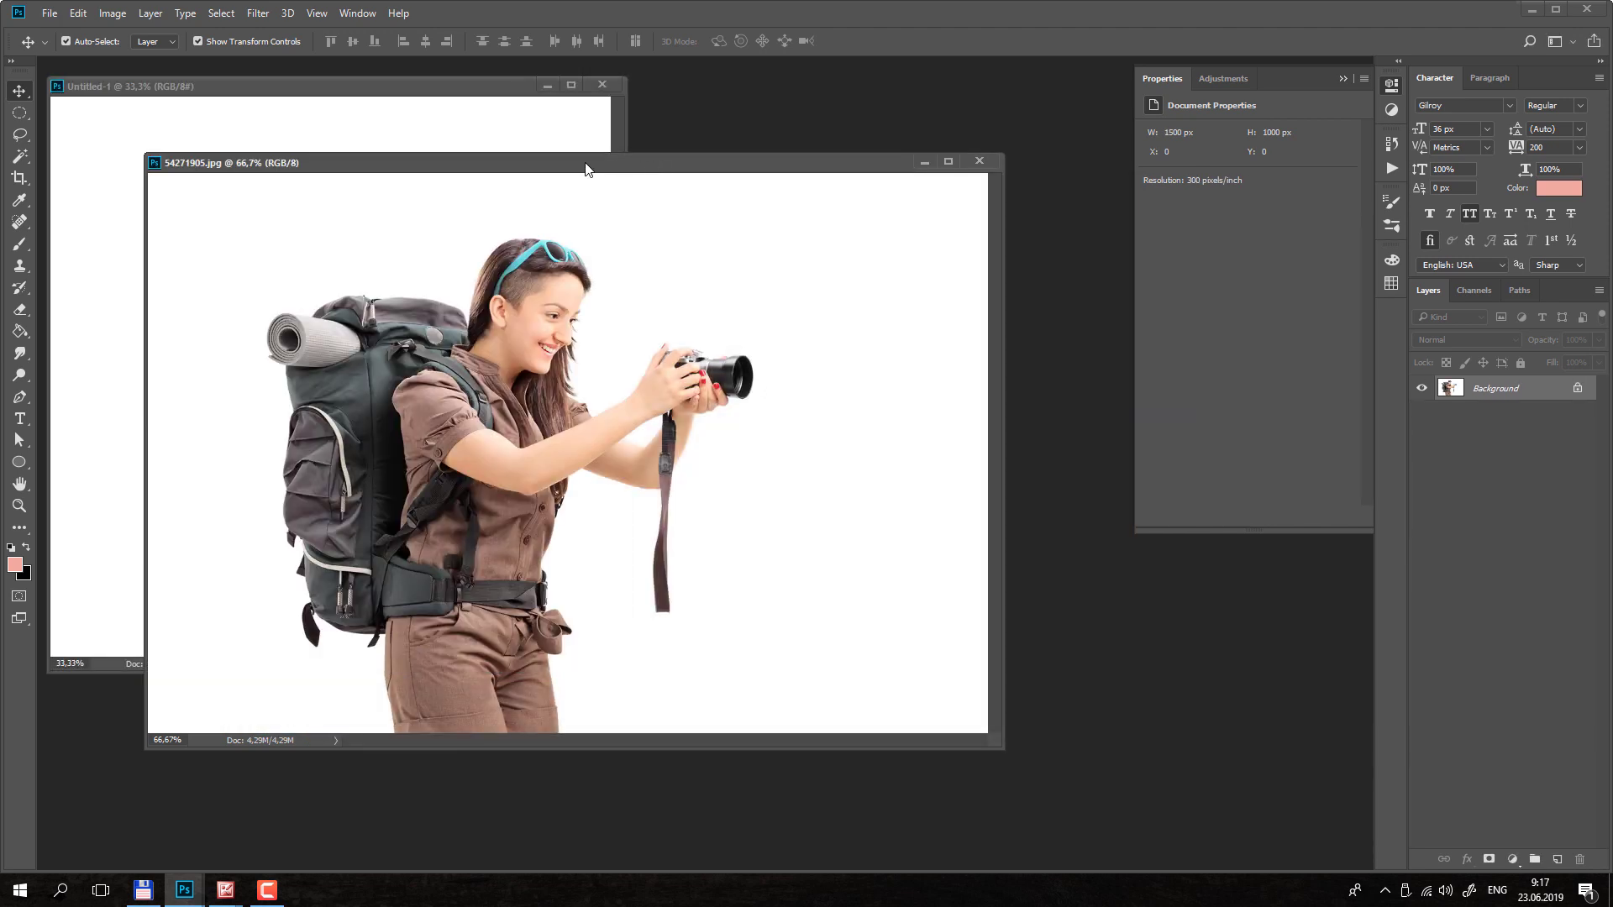
pyautogui.moveTo(587, 165); pyautogui.dragTo(921, 264)
pyautogui.moveTo(580, 478); pyautogui.dragTo(288, 375)
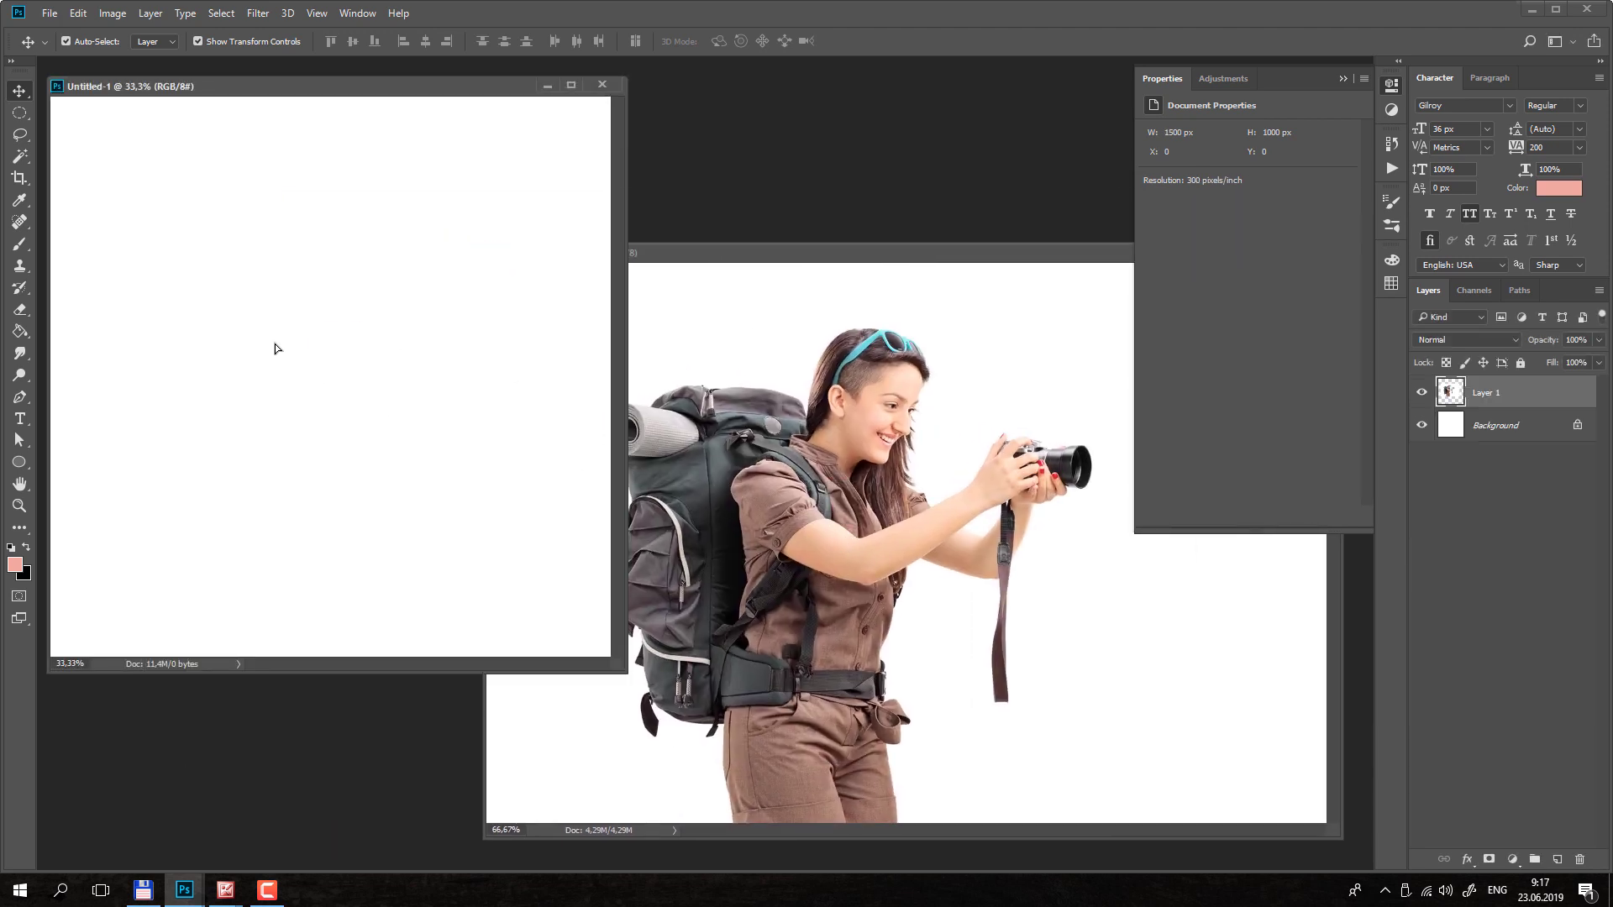
pyautogui.moveTo(960, 260); pyautogui.dragTo(464, 241)
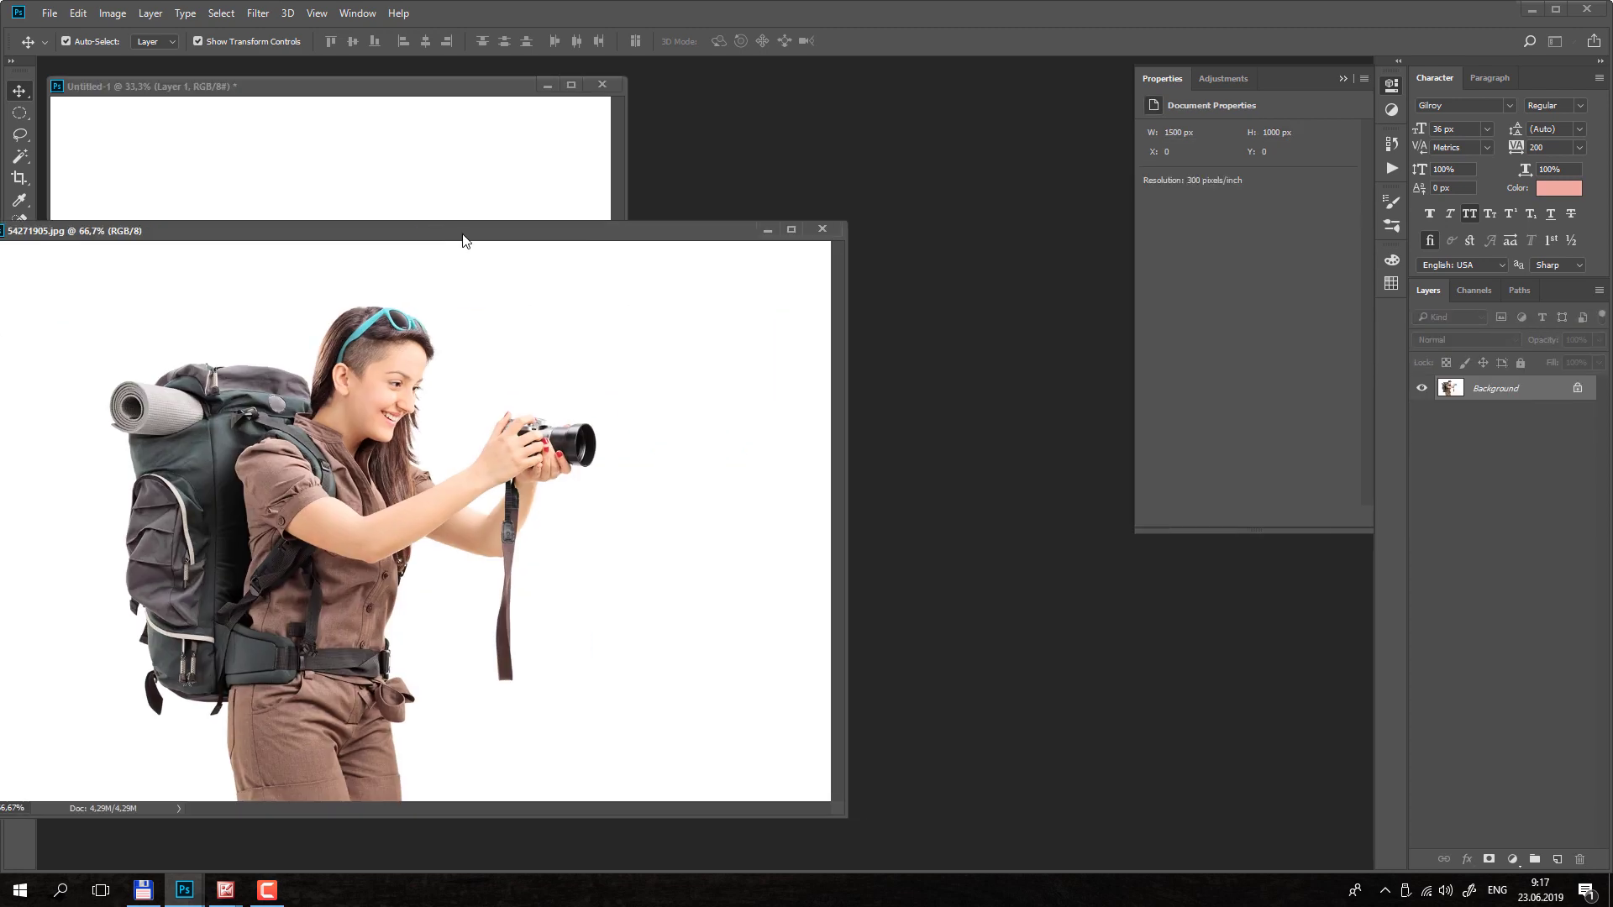
pyautogui.click(832, 230)
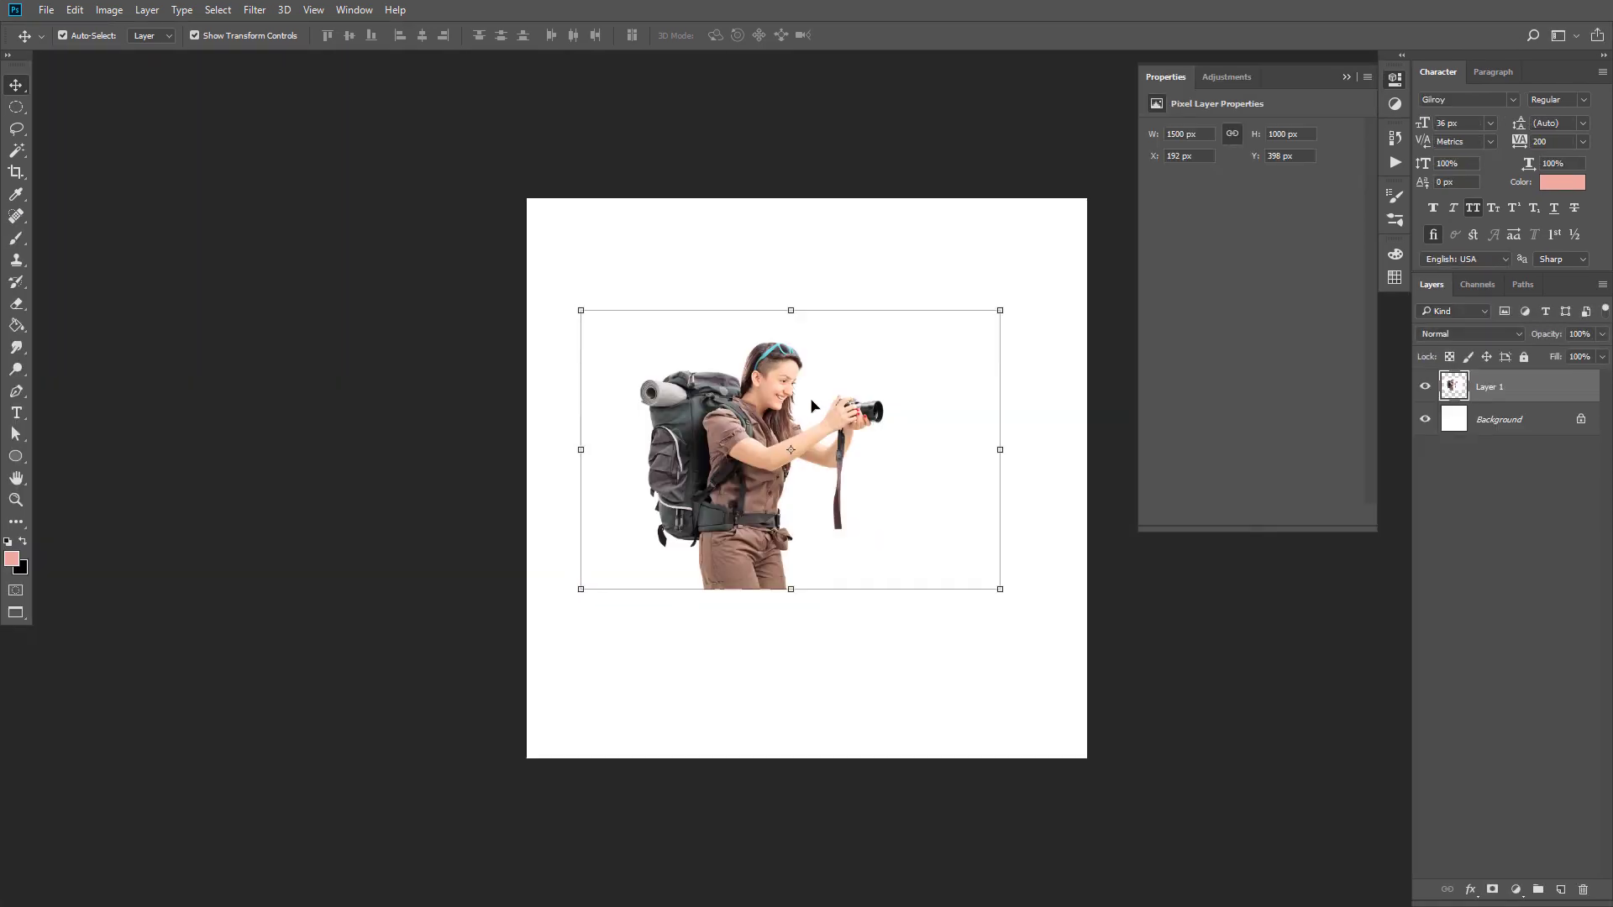
# Step: Scale the backpacker layer to about 196% (2939 × 1960 px) and shift it to fill the canvas
pyautogui.moveTo(1001, 310); pyautogui.dragTo(1201, 175)
pyautogui.moveTo(848, 414); pyautogui.dragTo(876, 448)
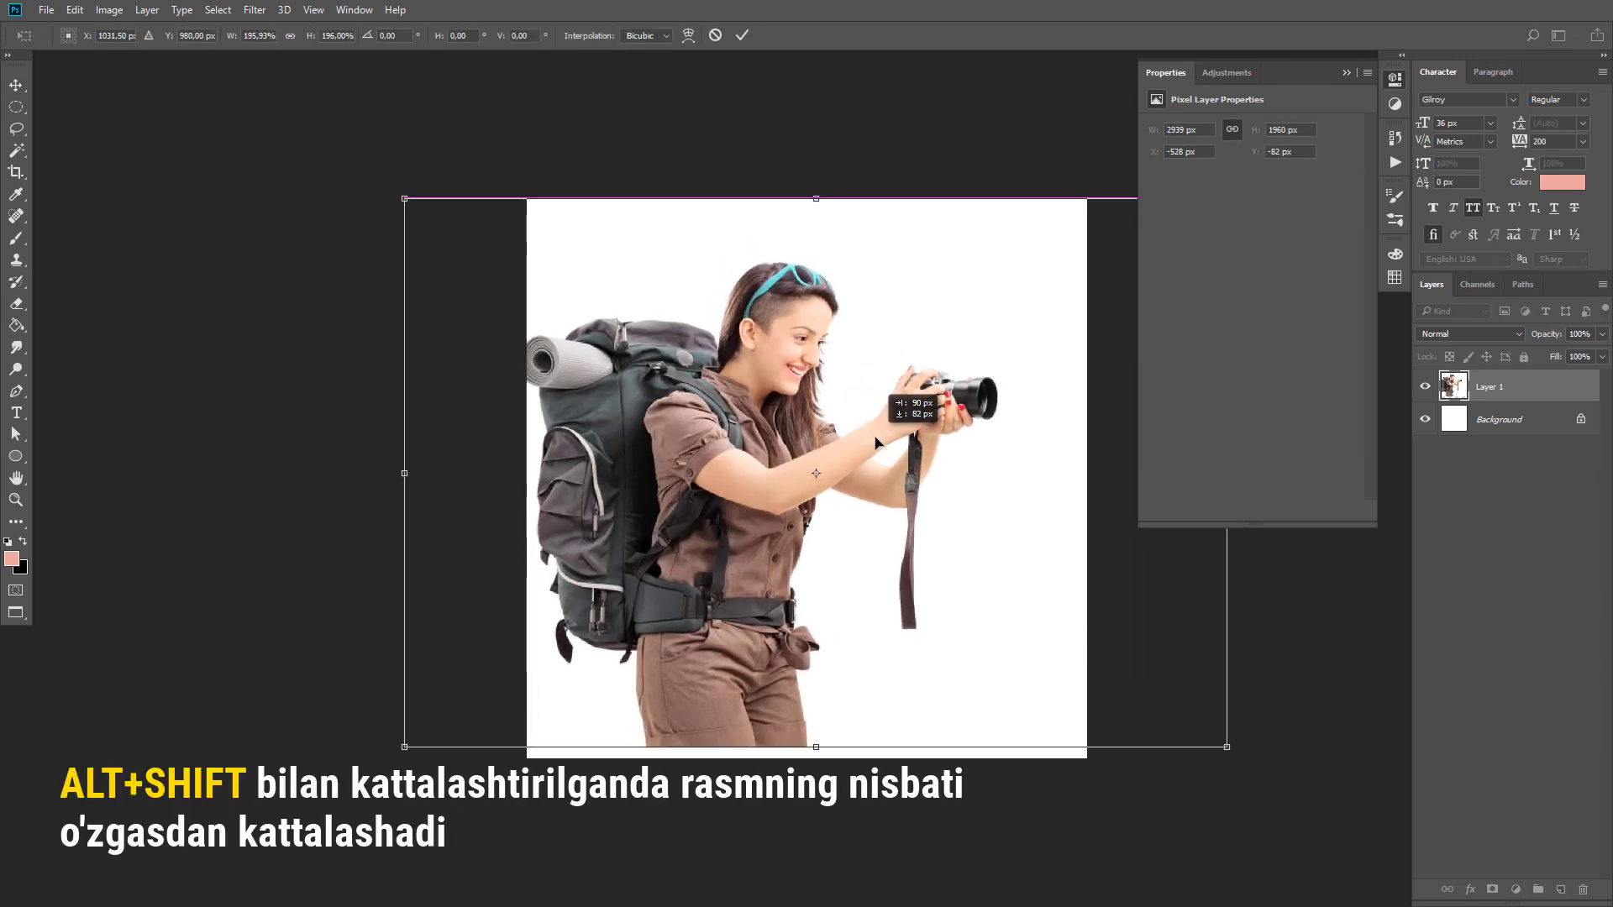
pyautogui.moveTo(789, 485); pyautogui.dragTo(836, 485)
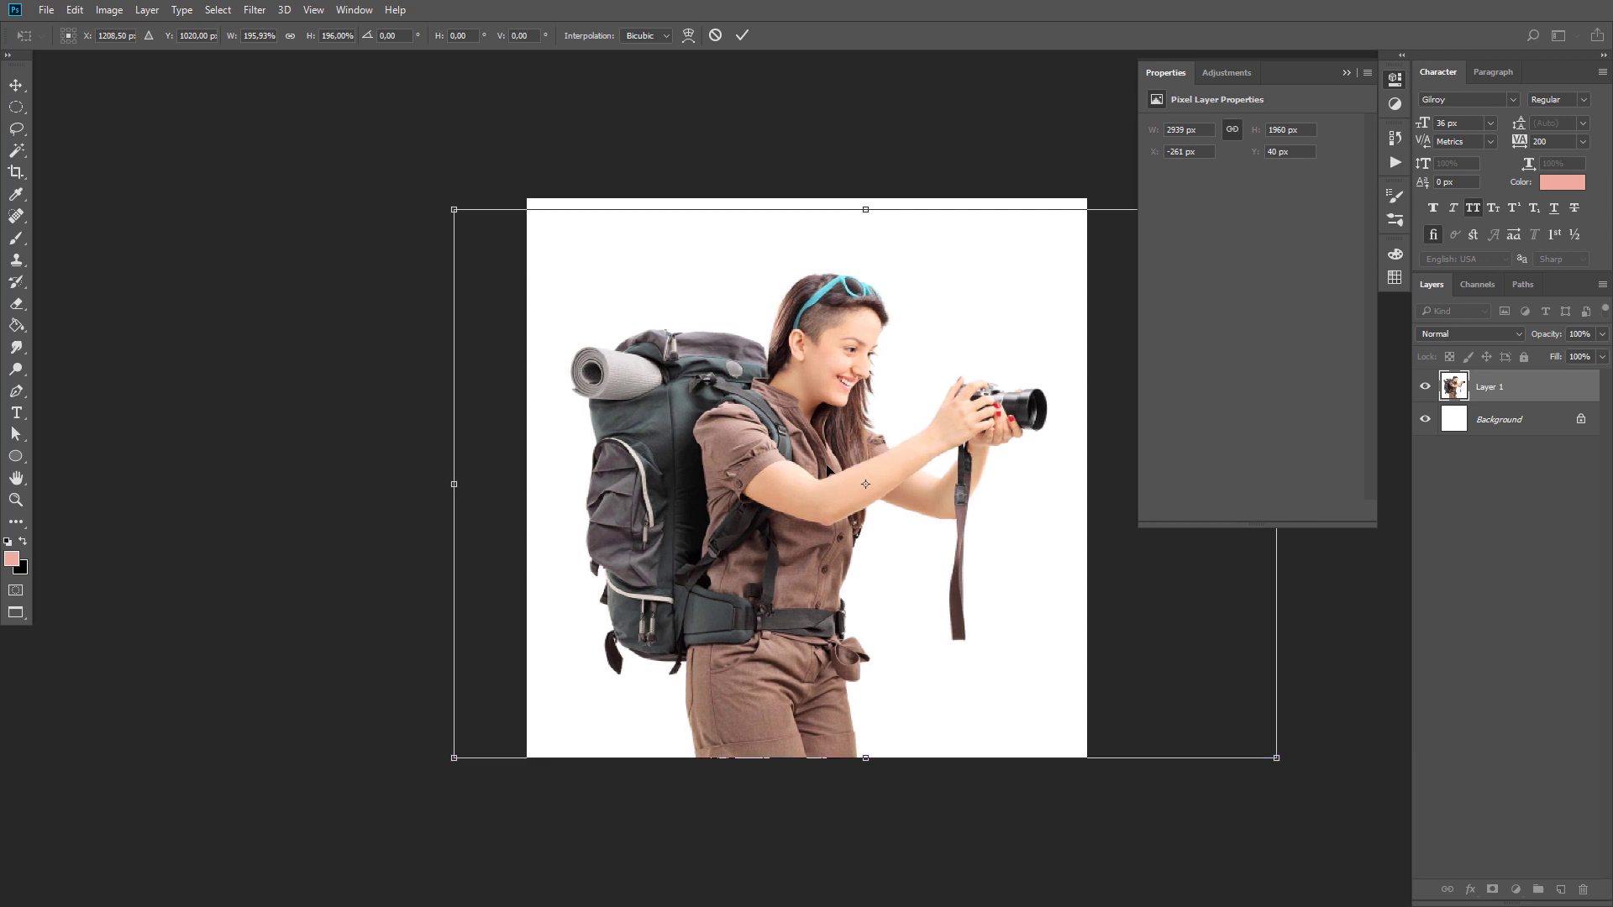
pyautogui.press('Return')
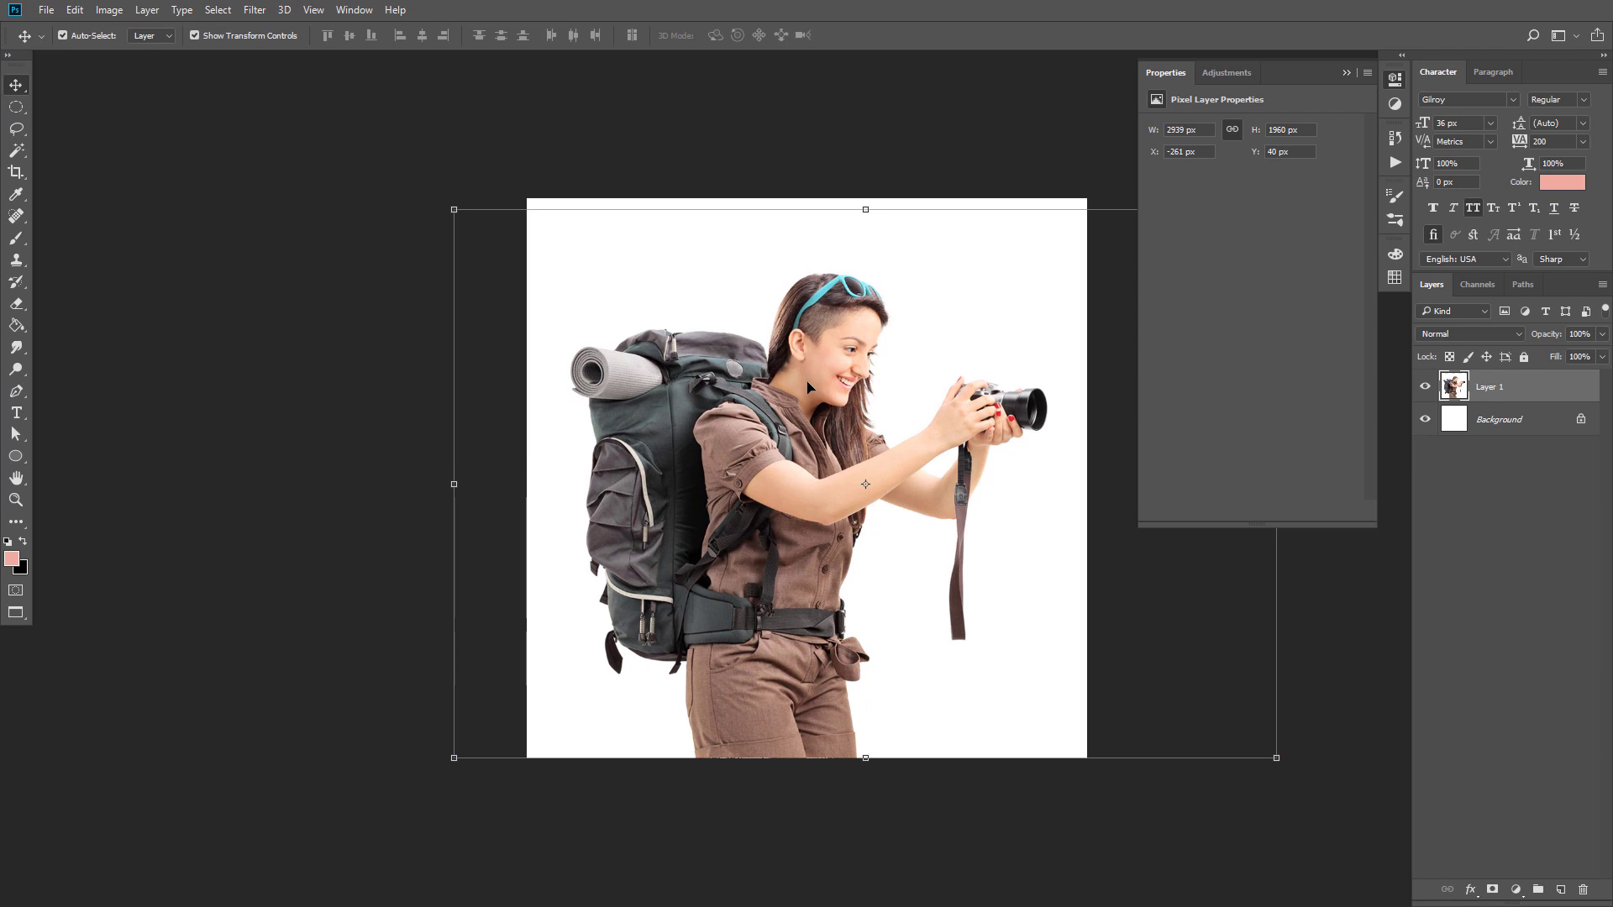
# Step: Select the white background around the hiker with the Magic Wand at Tolerance 30
pyautogui.rightClick(18, 155)
pyautogui.click(75, 167)
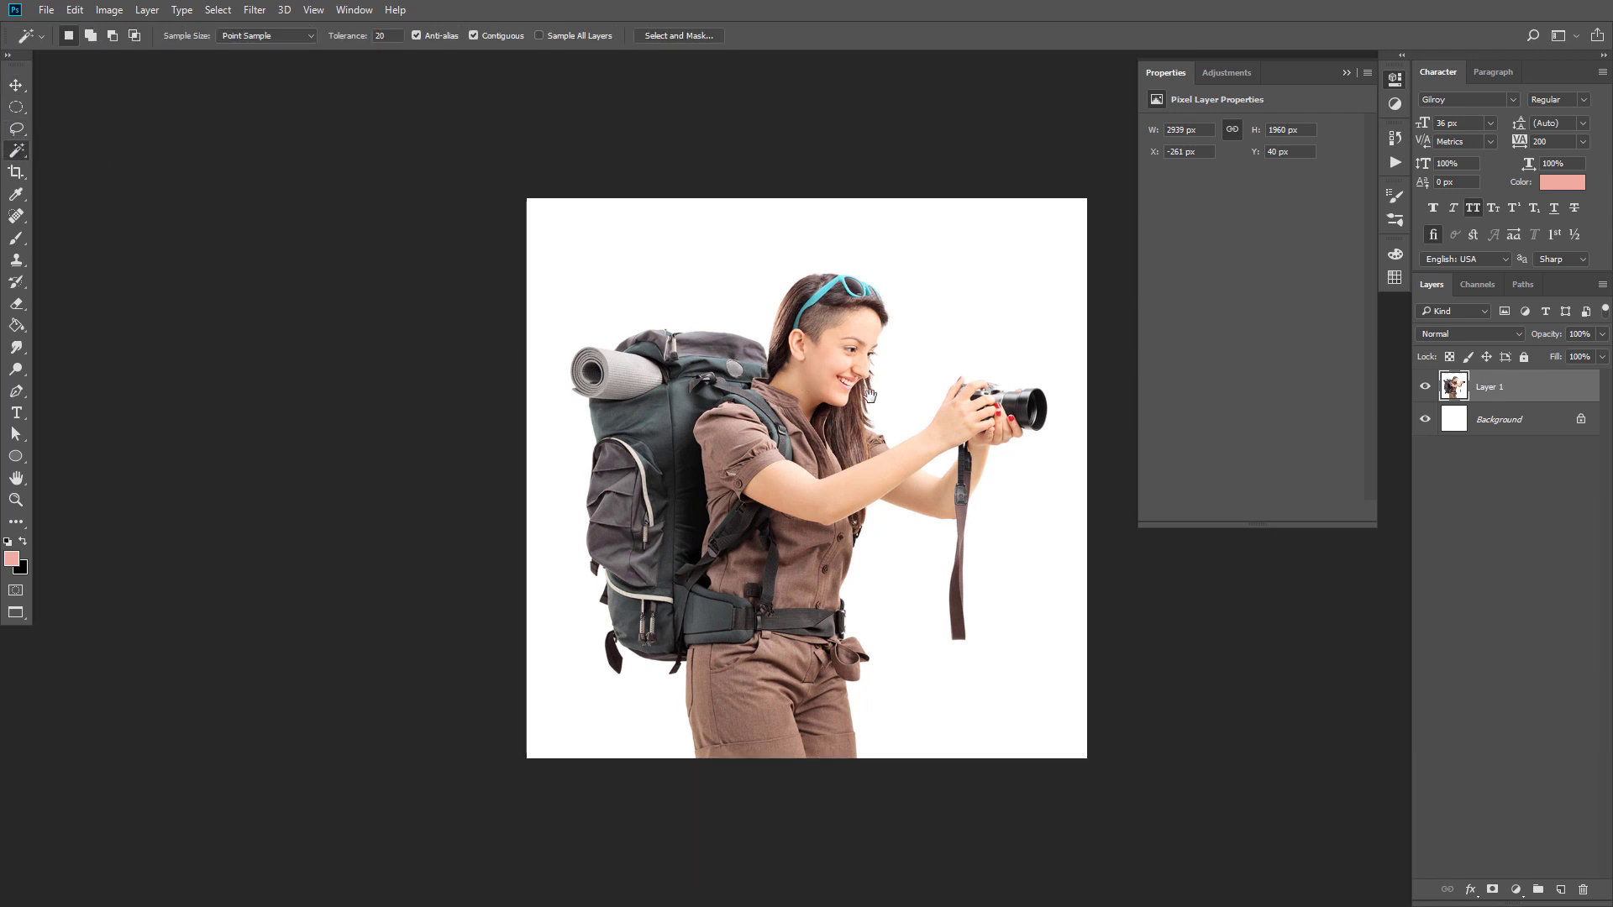
pyautogui.moveTo(869, 394); pyautogui.dragTo(651, 391)
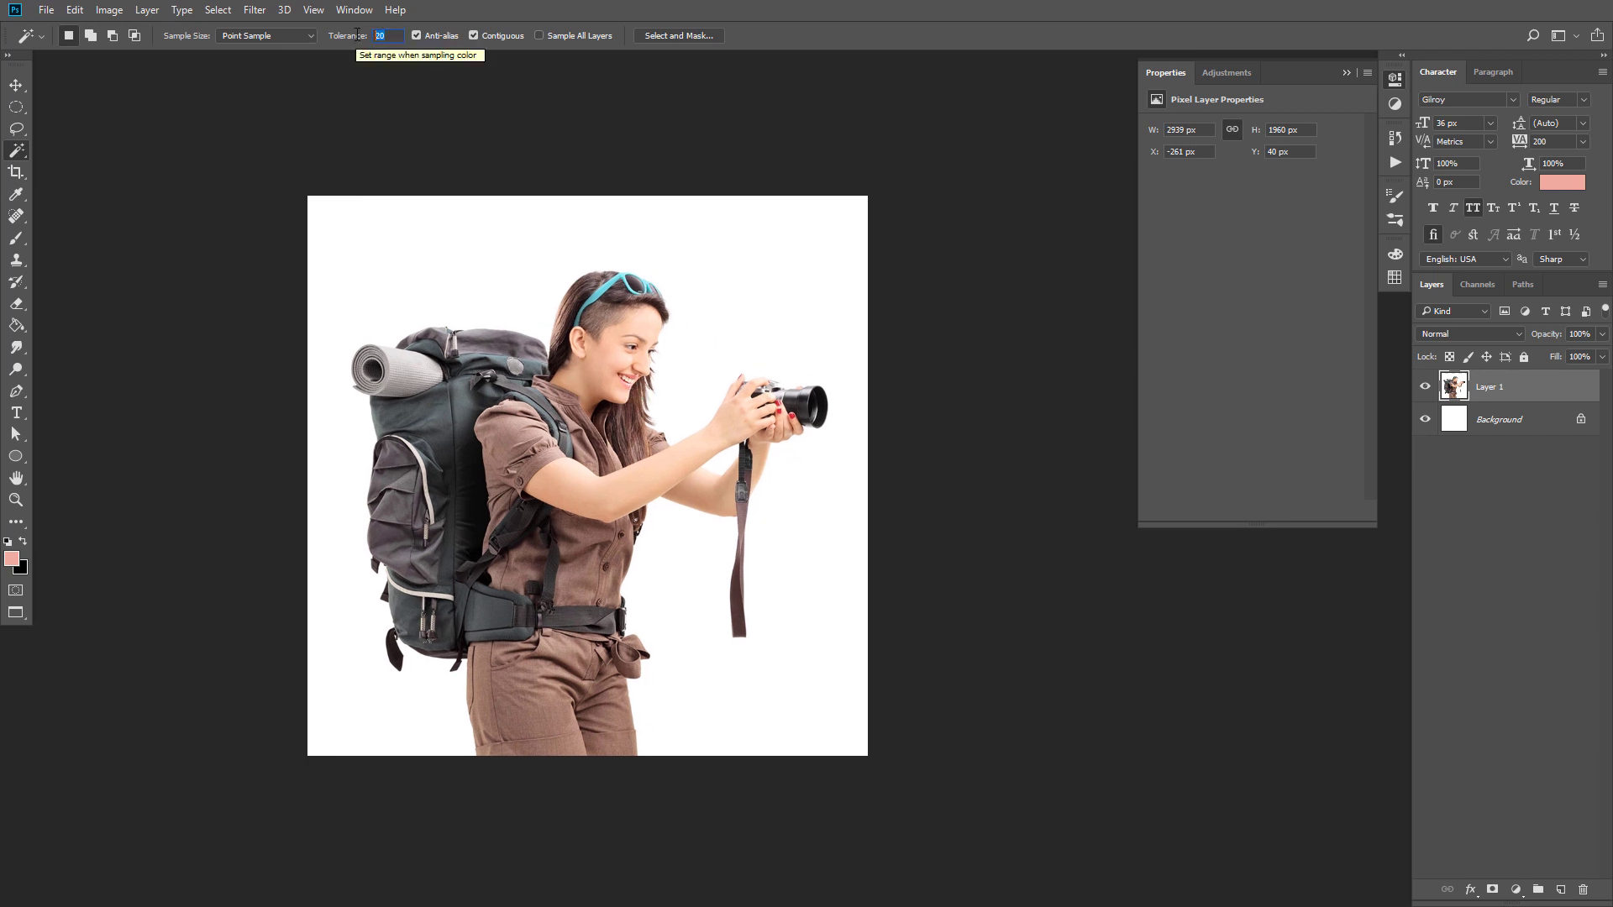
pyautogui.write('30')
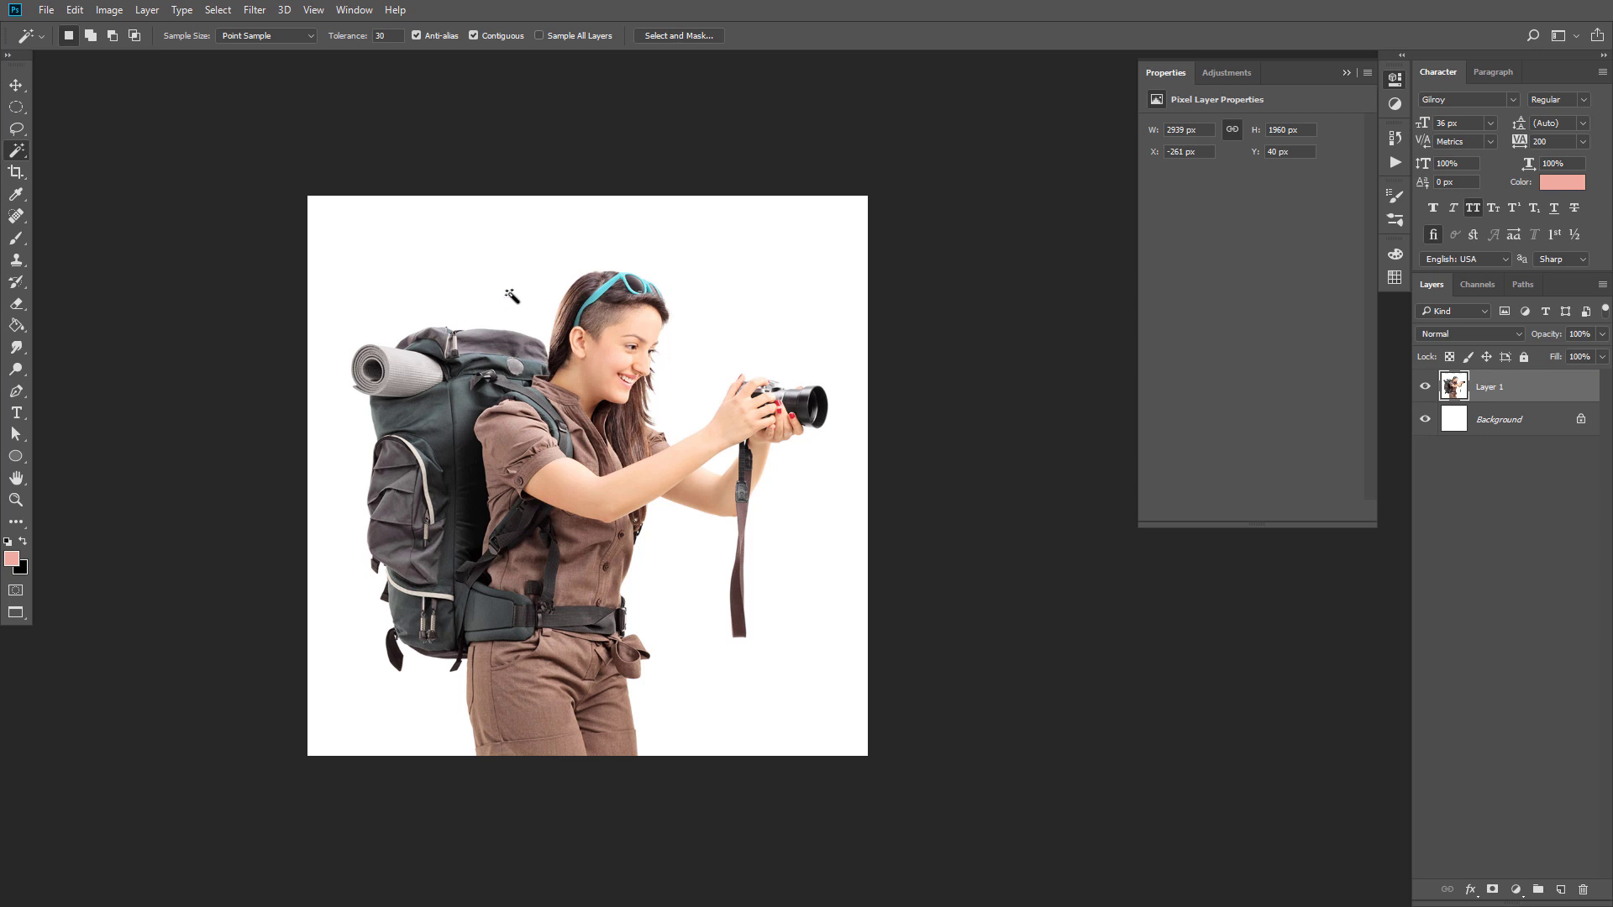
pyautogui.click(512, 295)
# Step: Add the arm-strap gap to the selection and turn it into a layer mask on Layer 1
pyautogui.press('shift')
pyautogui.keyDown('shift'); pyautogui.click(725, 468); pyautogui.keyUp('shift')
pyautogui.click(1493, 891)
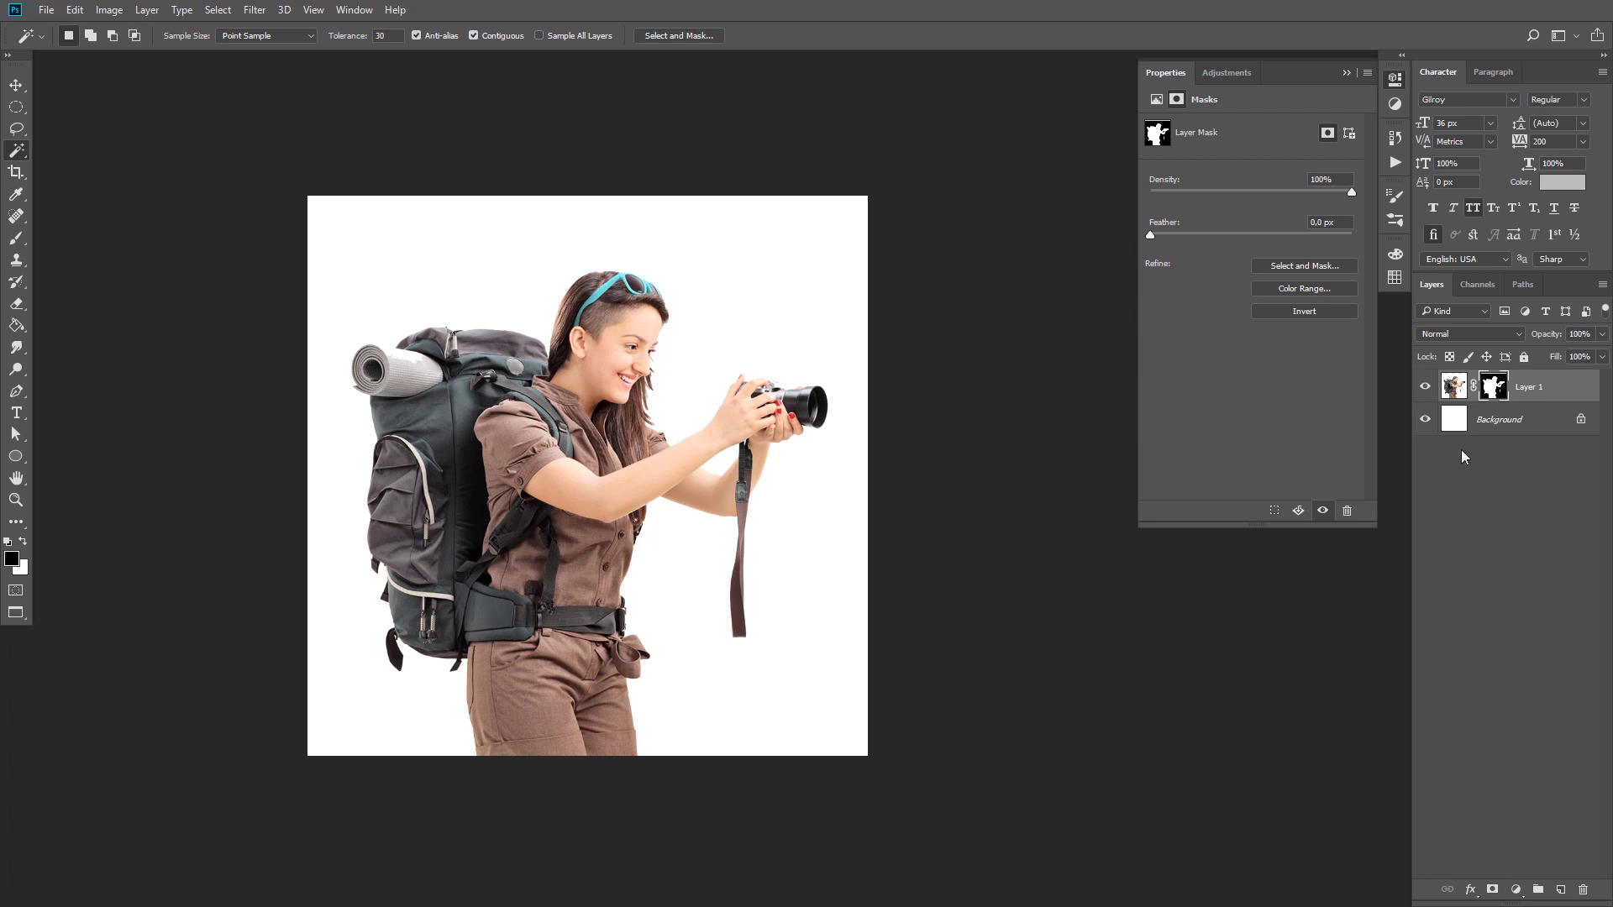
pyautogui.press('v')
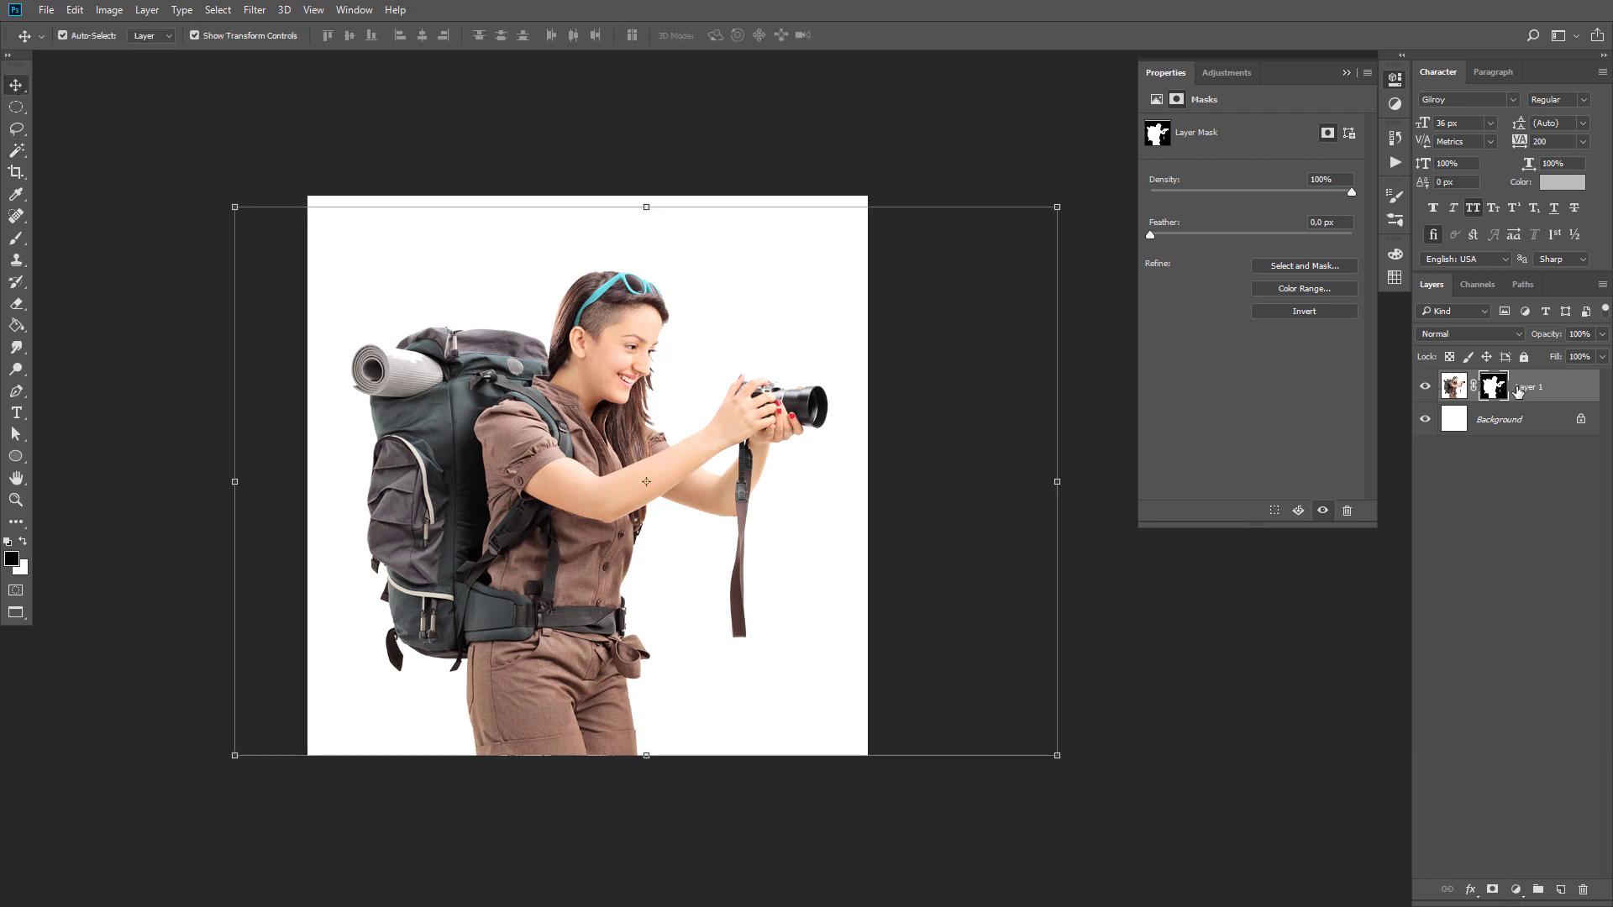
pyautogui.click(1512, 420)
# Step: Paint a trial pink stroke on a new layer with a 175 px brush
pyautogui.click(1560, 889)
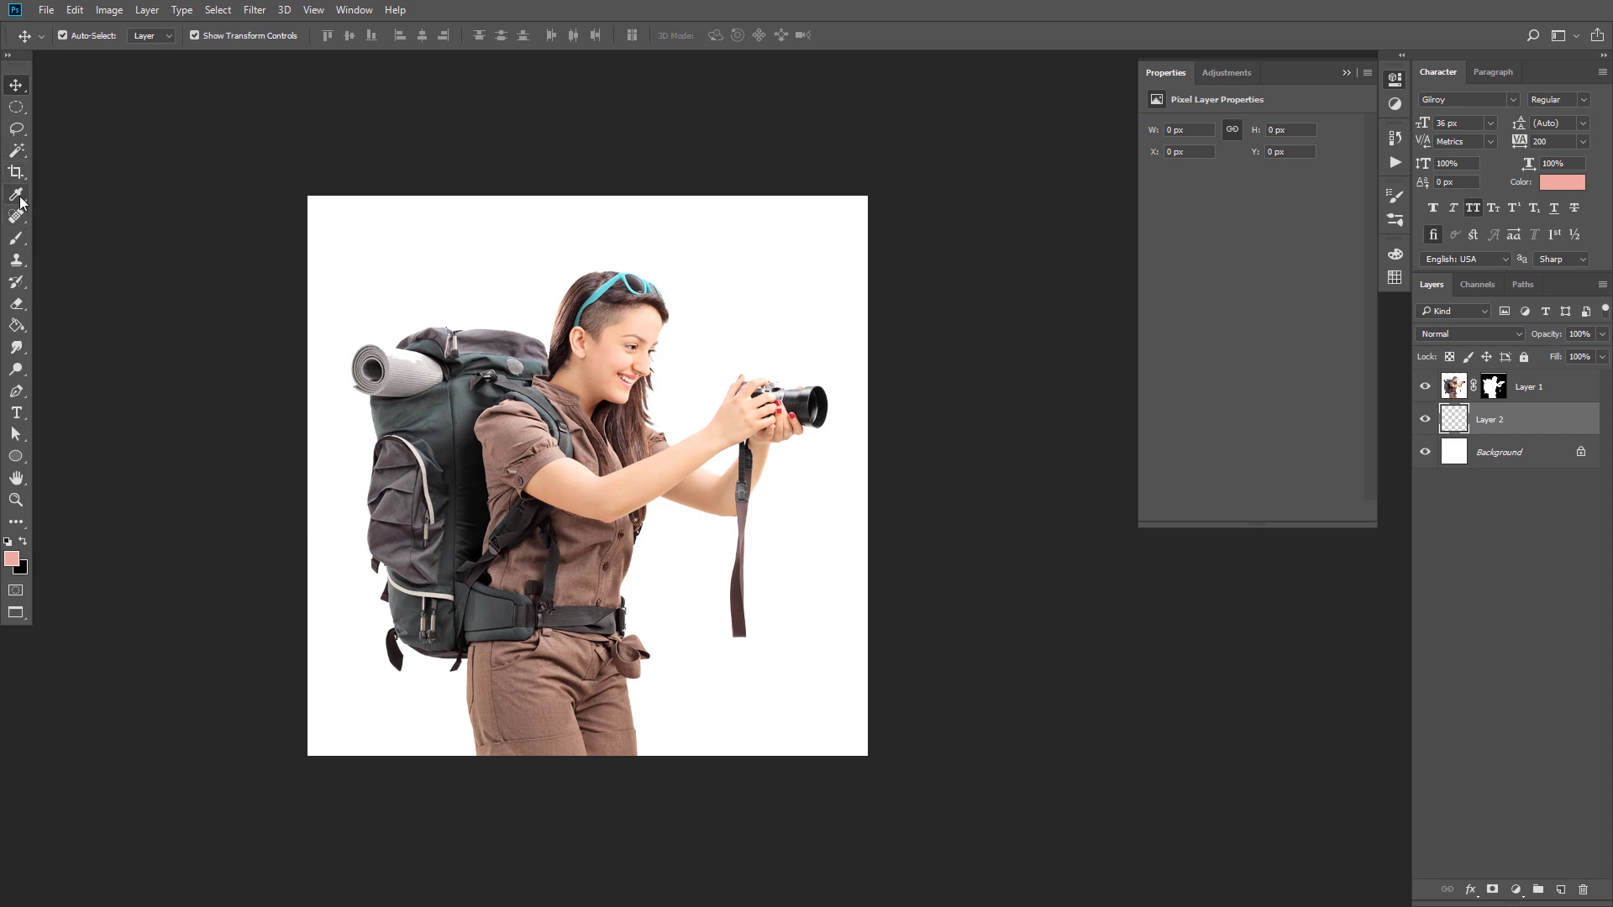
pyautogui.click(16, 238)
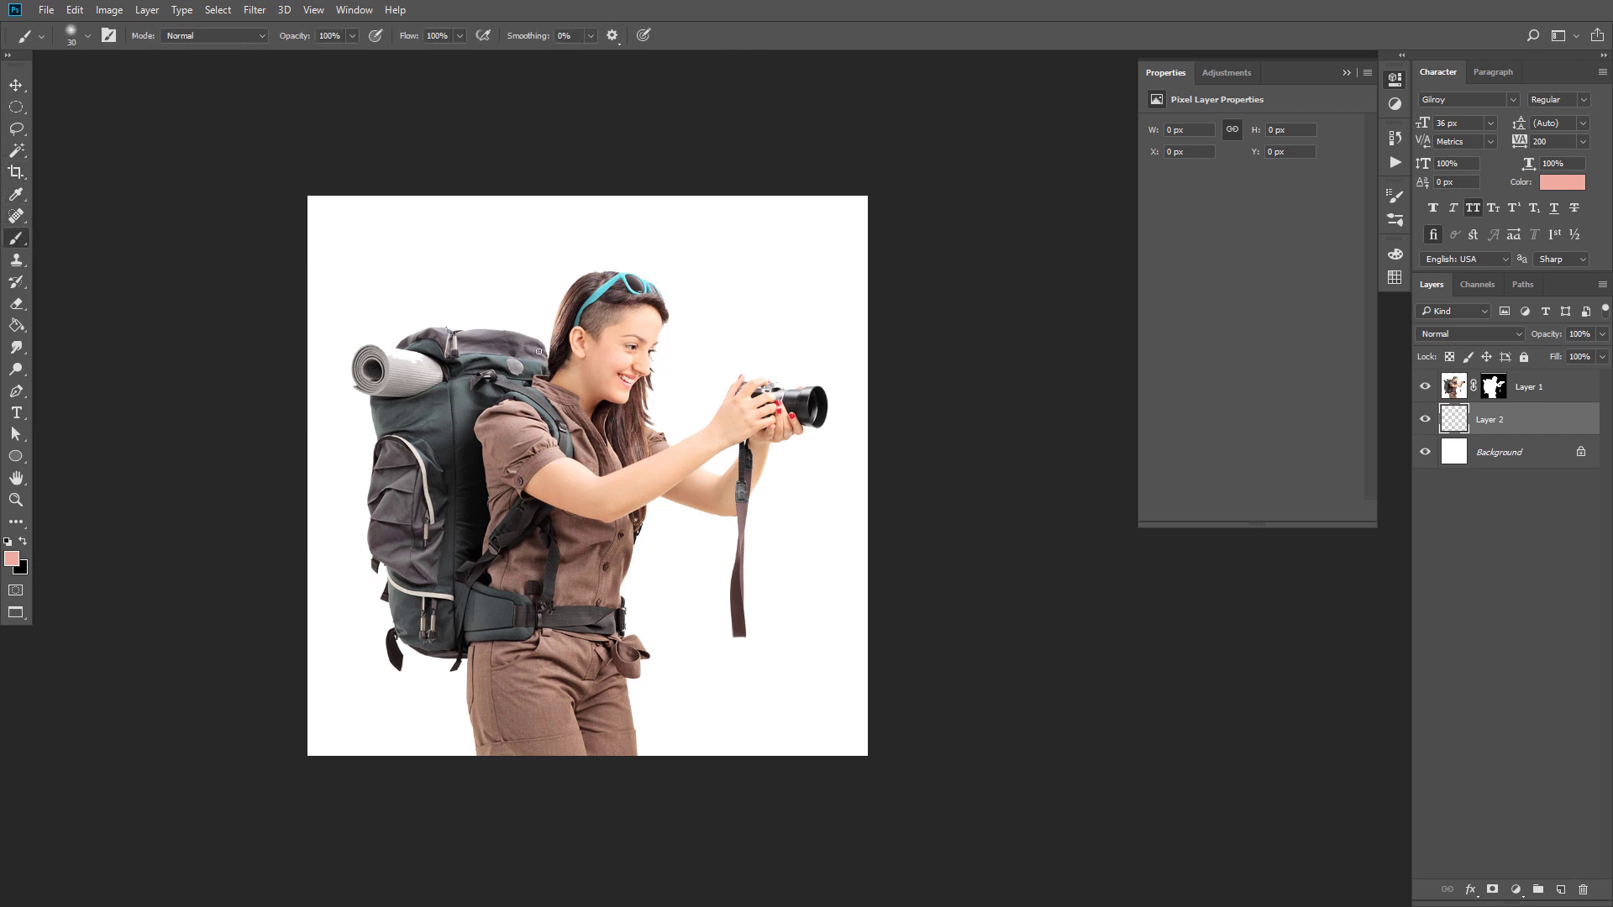
pyautogui.press(']')
pyautogui.press(']')
pyautogui.press(']')
pyautogui.moveTo(468, 305)
pyautogui.mouseDown()
pyautogui.moveTo(759, 426)
pyautogui.moveTo(468, 402)
pyautogui.mouseUp()
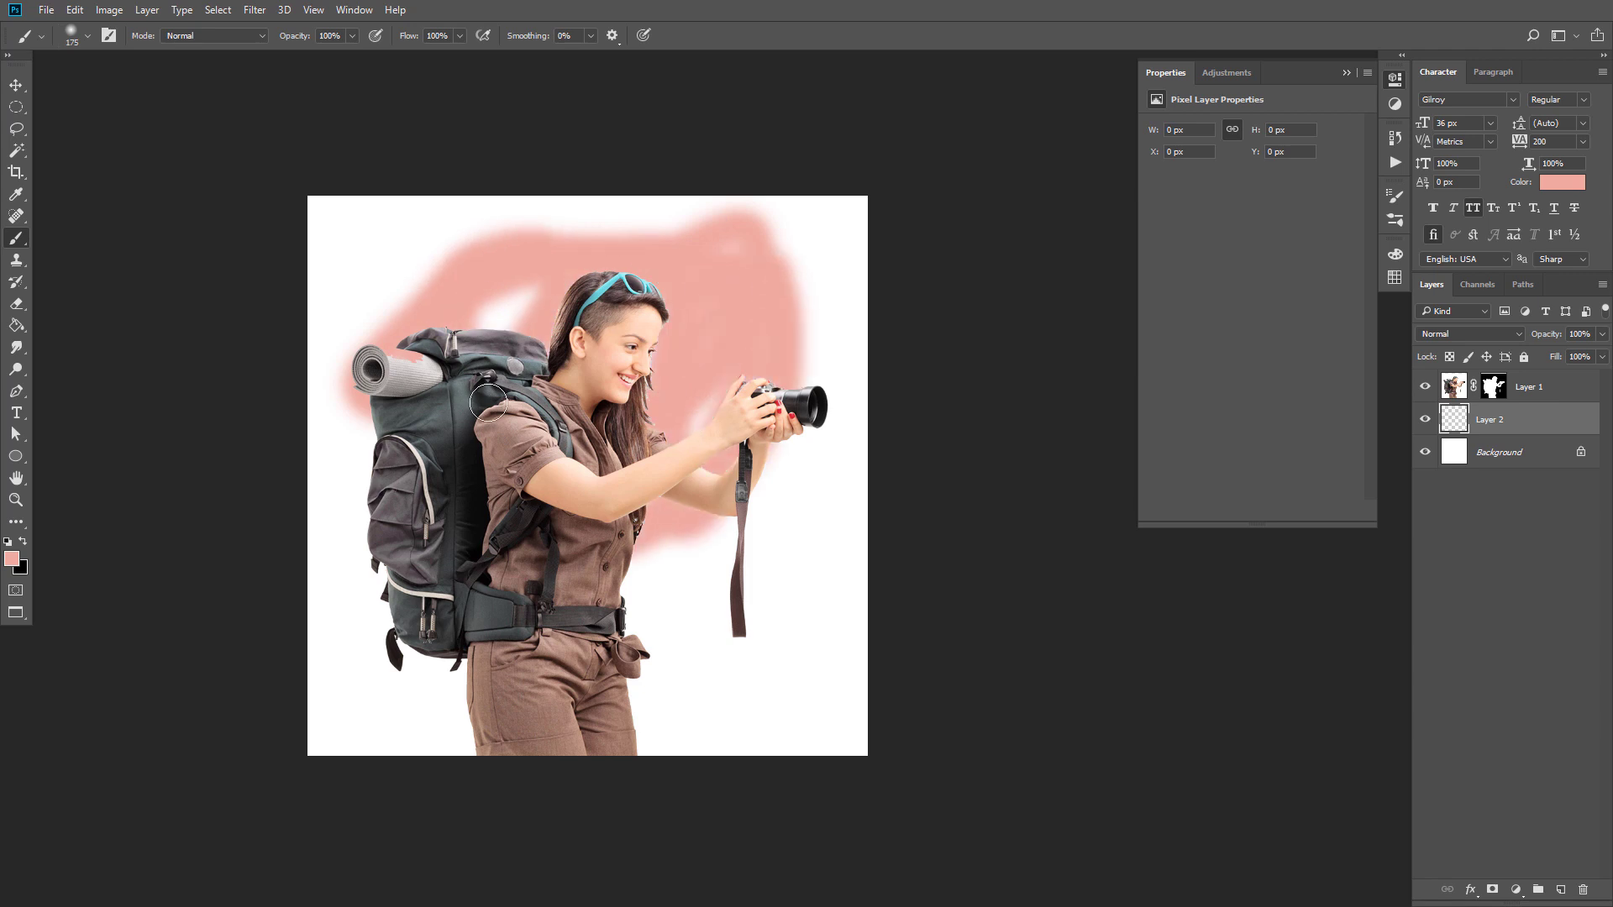
# Step: Delete the pink trial layer, reselect Layer 1 and return to Picture Manager
pyautogui.press('Delete')
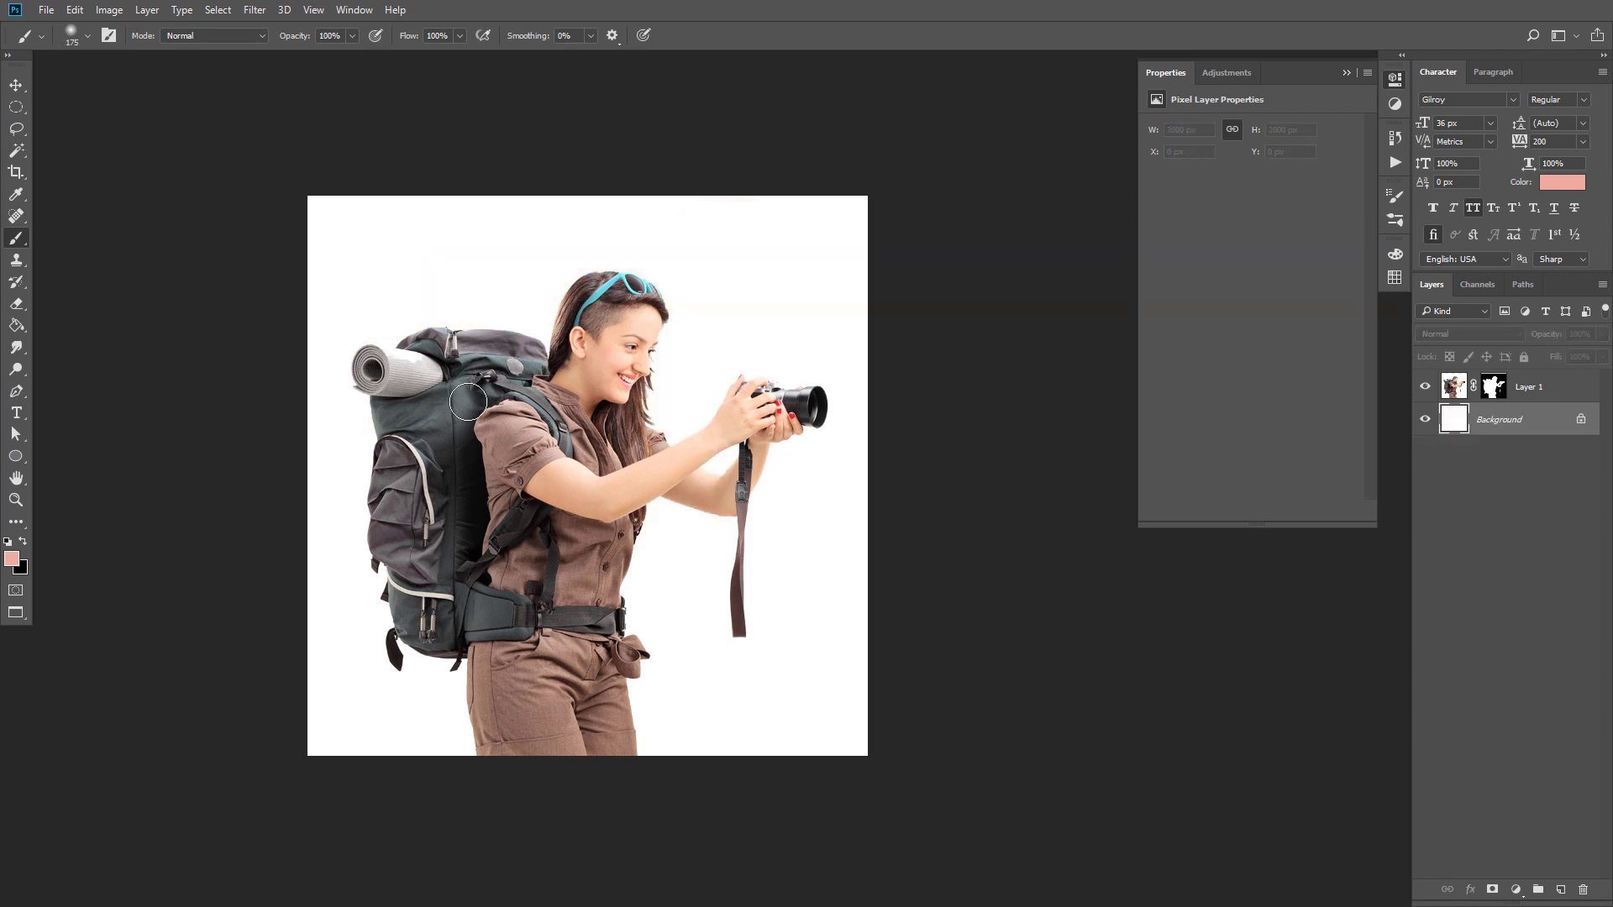
pyautogui.click(16, 85)
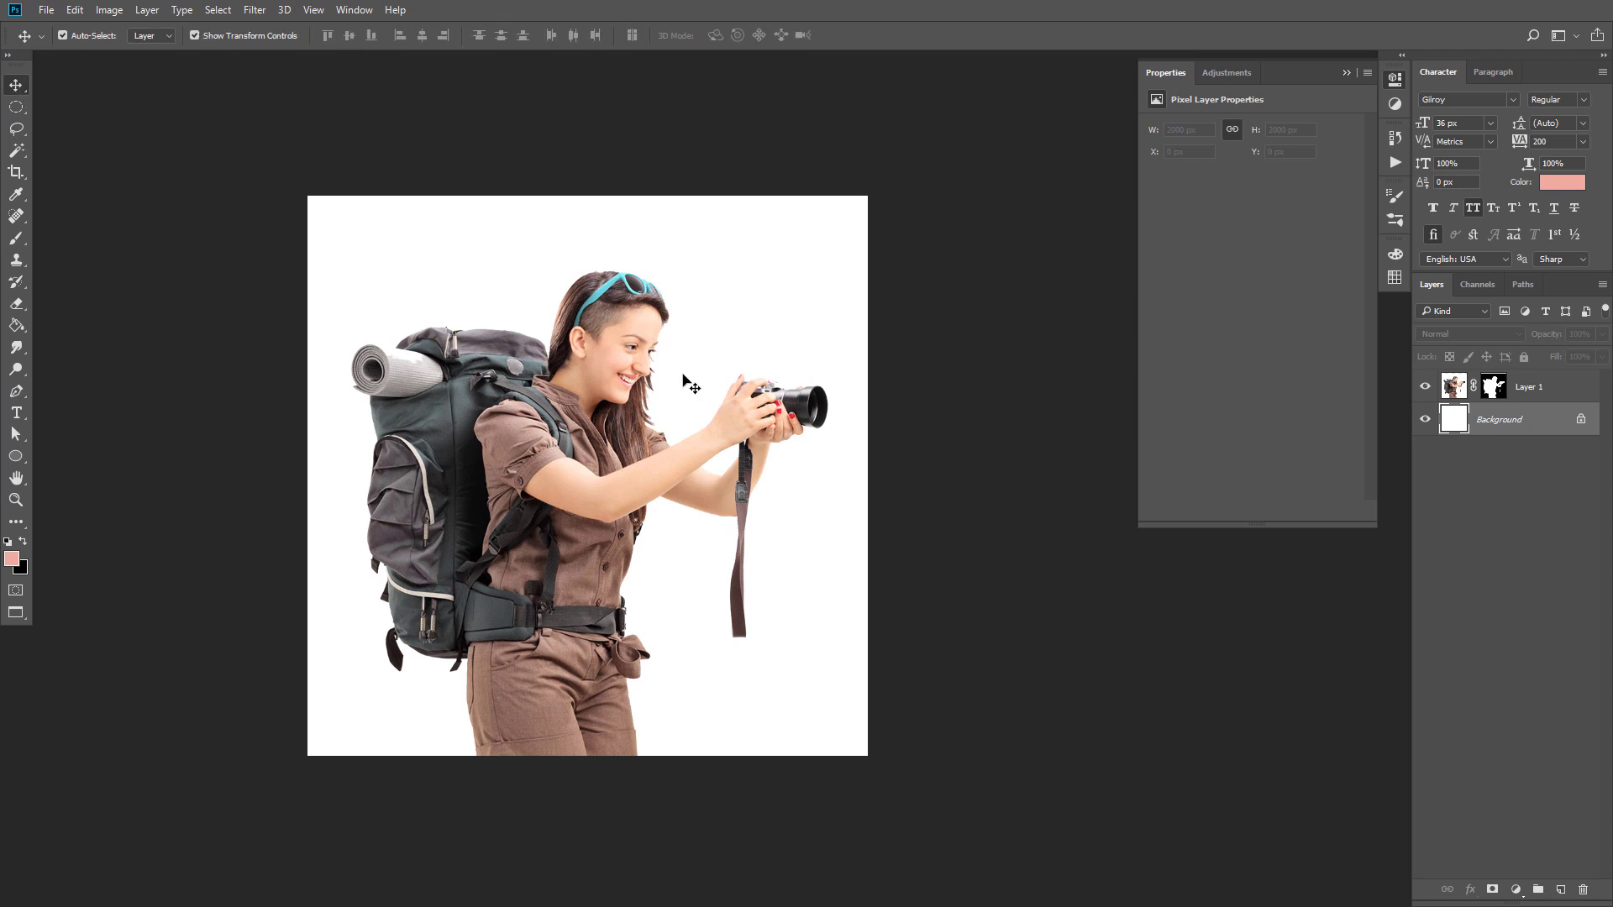
pyautogui.click(1553, 388)
pyautogui.hotkey('alt', 'Tab')
# Step: Copy the forest-ridge-at-sunset picture and place it in the poster document
pyautogui.hotkey('alt', 'Tab')
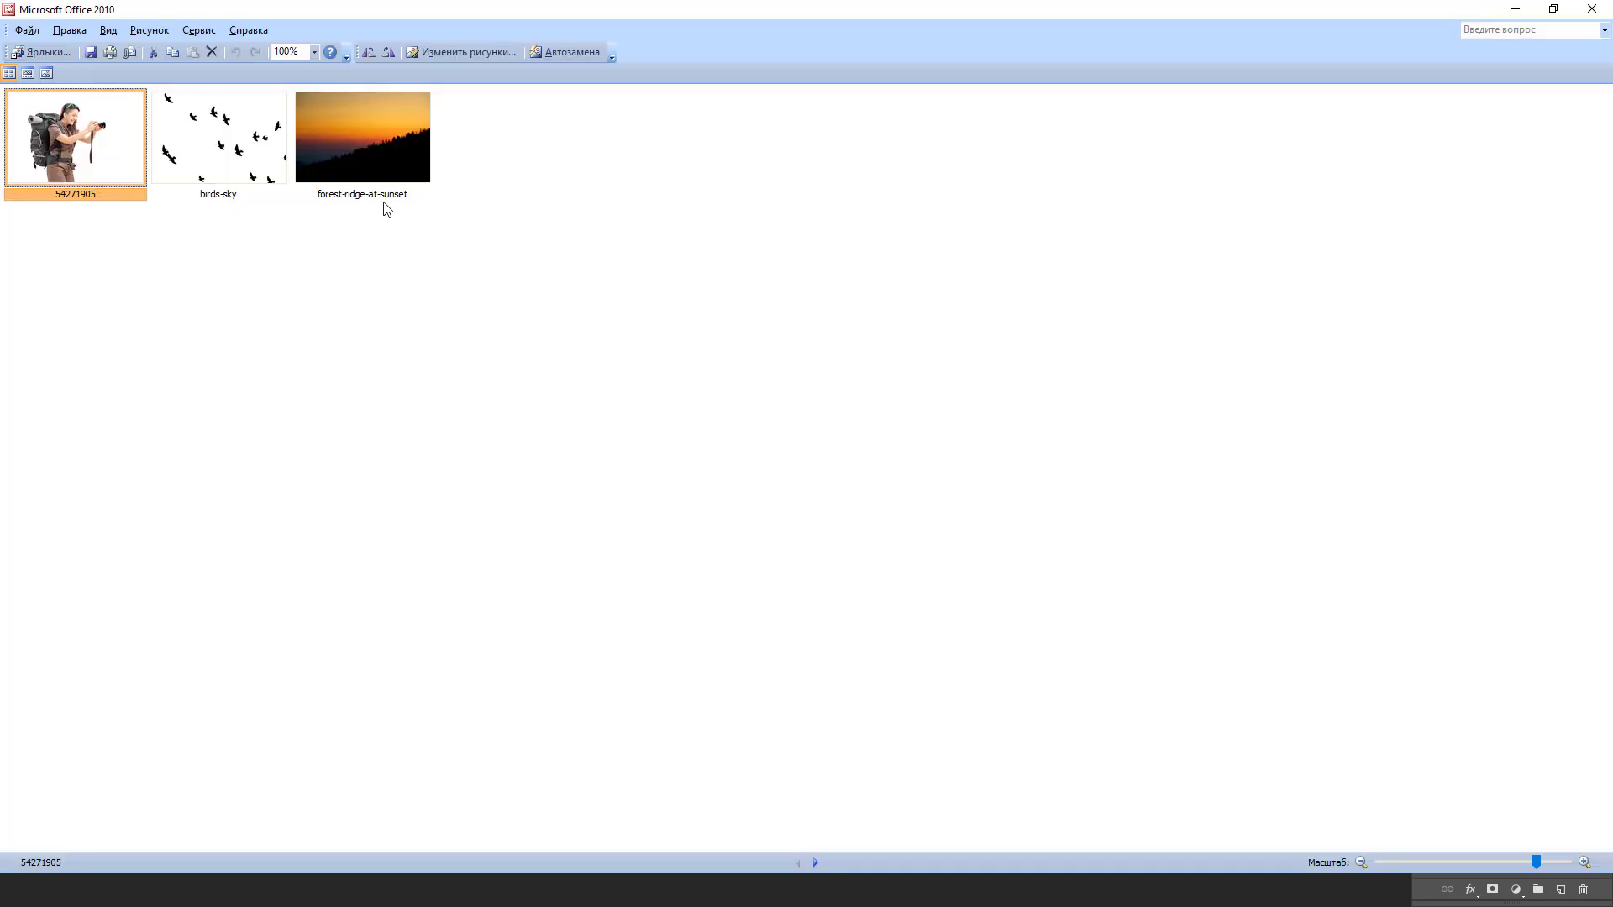
pyautogui.click(382, 201)
pyautogui.hotkey('alt', 'Tab')
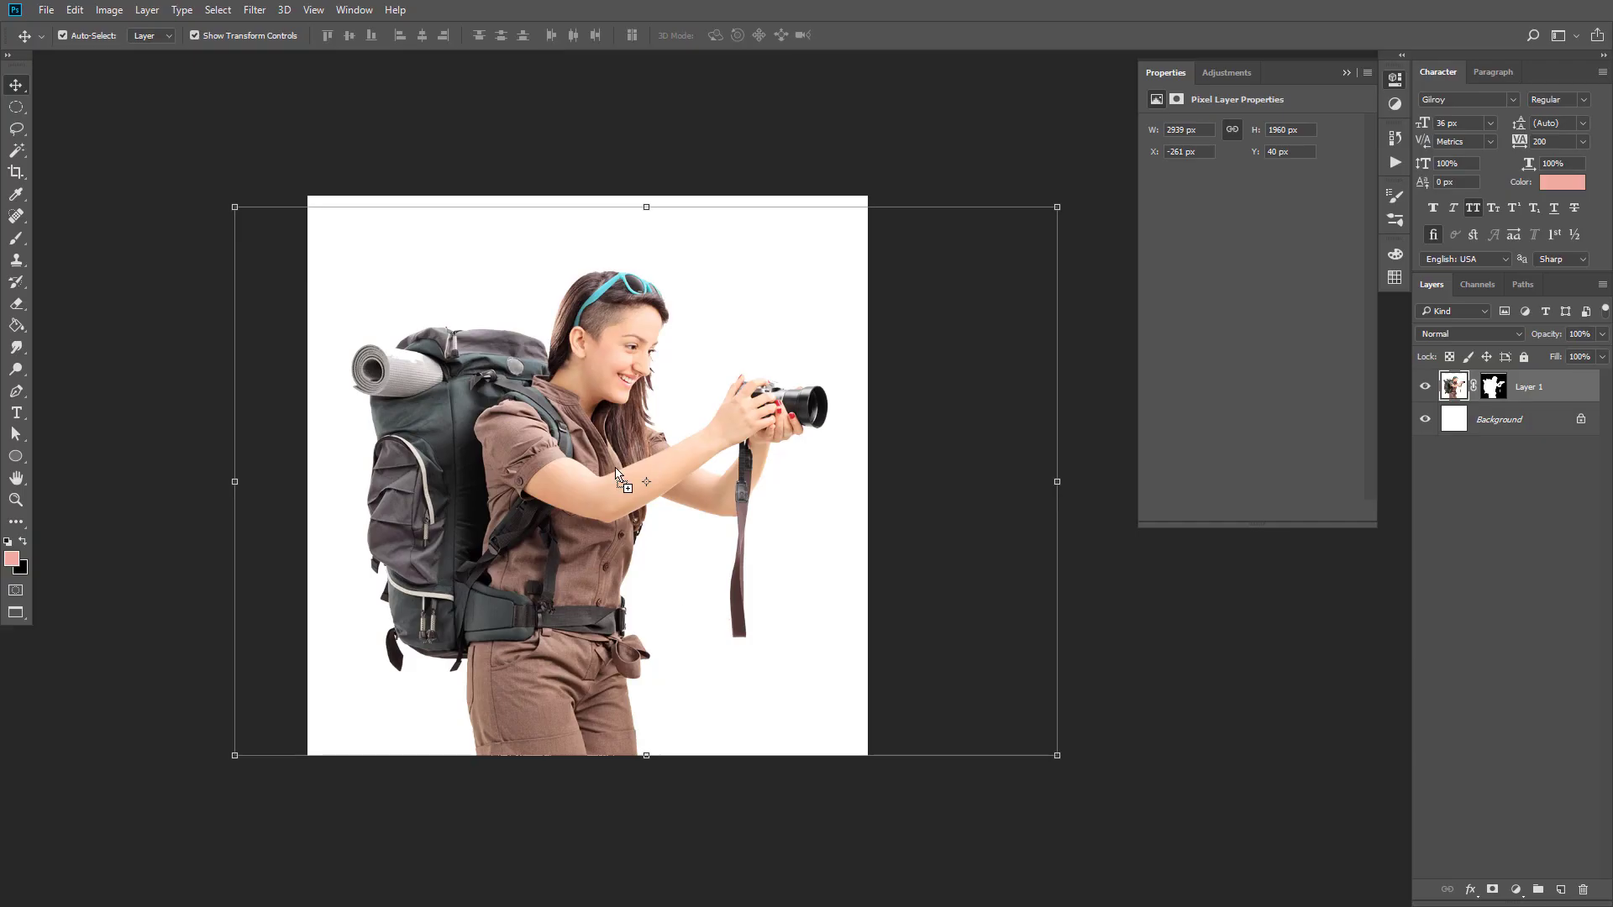
pyautogui.hotkey('ctrl', 'v')
pyautogui.press('Return')
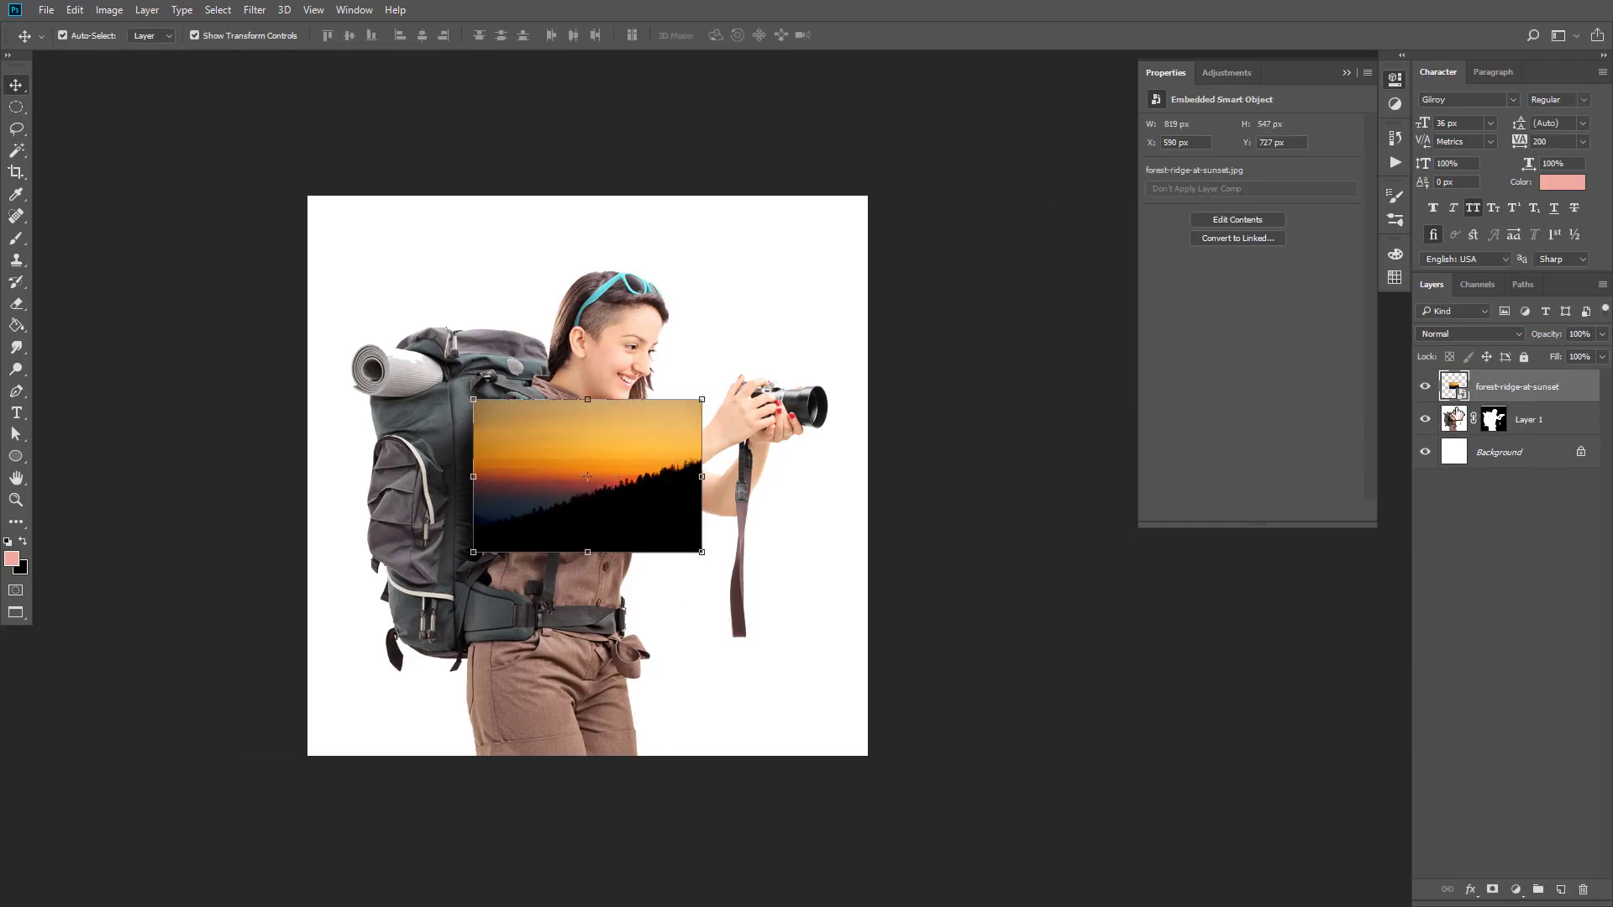
# Step: Enlarge the forest layer to about 301% and clip it to the hiker layer
pyautogui.hotkey('ctrl', 't')
pyautogui.moveTo(702, 400)
pyautogui.mouseDown()
pyautogui.moveTo(861, 344)
pyautogui.moveTo(975, 269)
pyautogui.mouseUp()
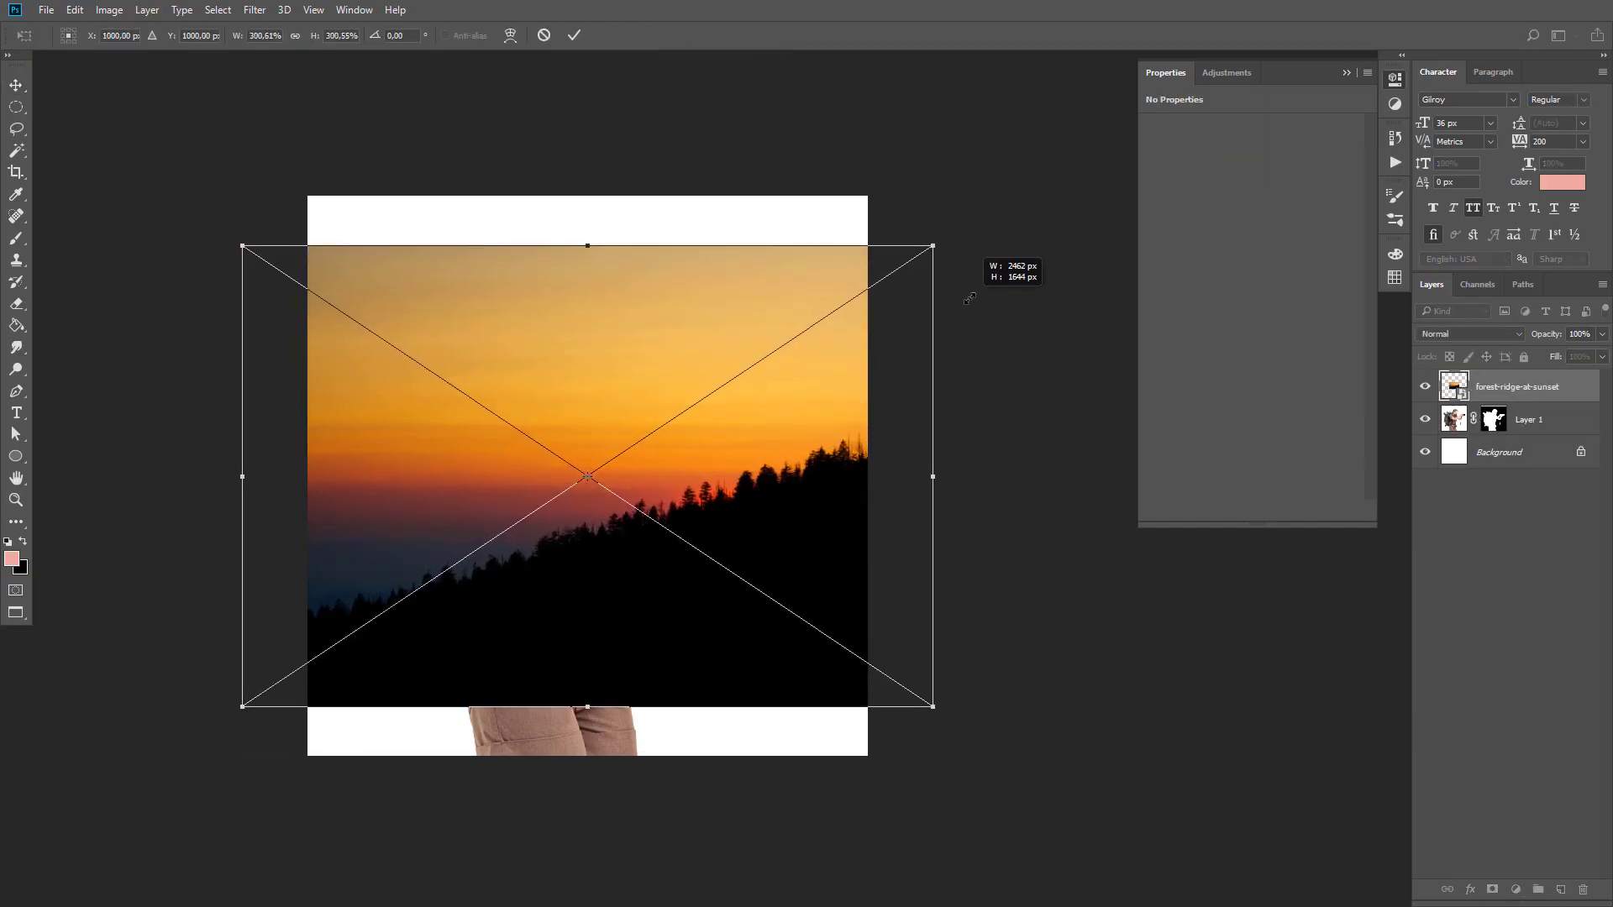
pyautogui.moveTo(750, 474); pyautogui.dragTo(750, 522)
pyautogui.press('Return')
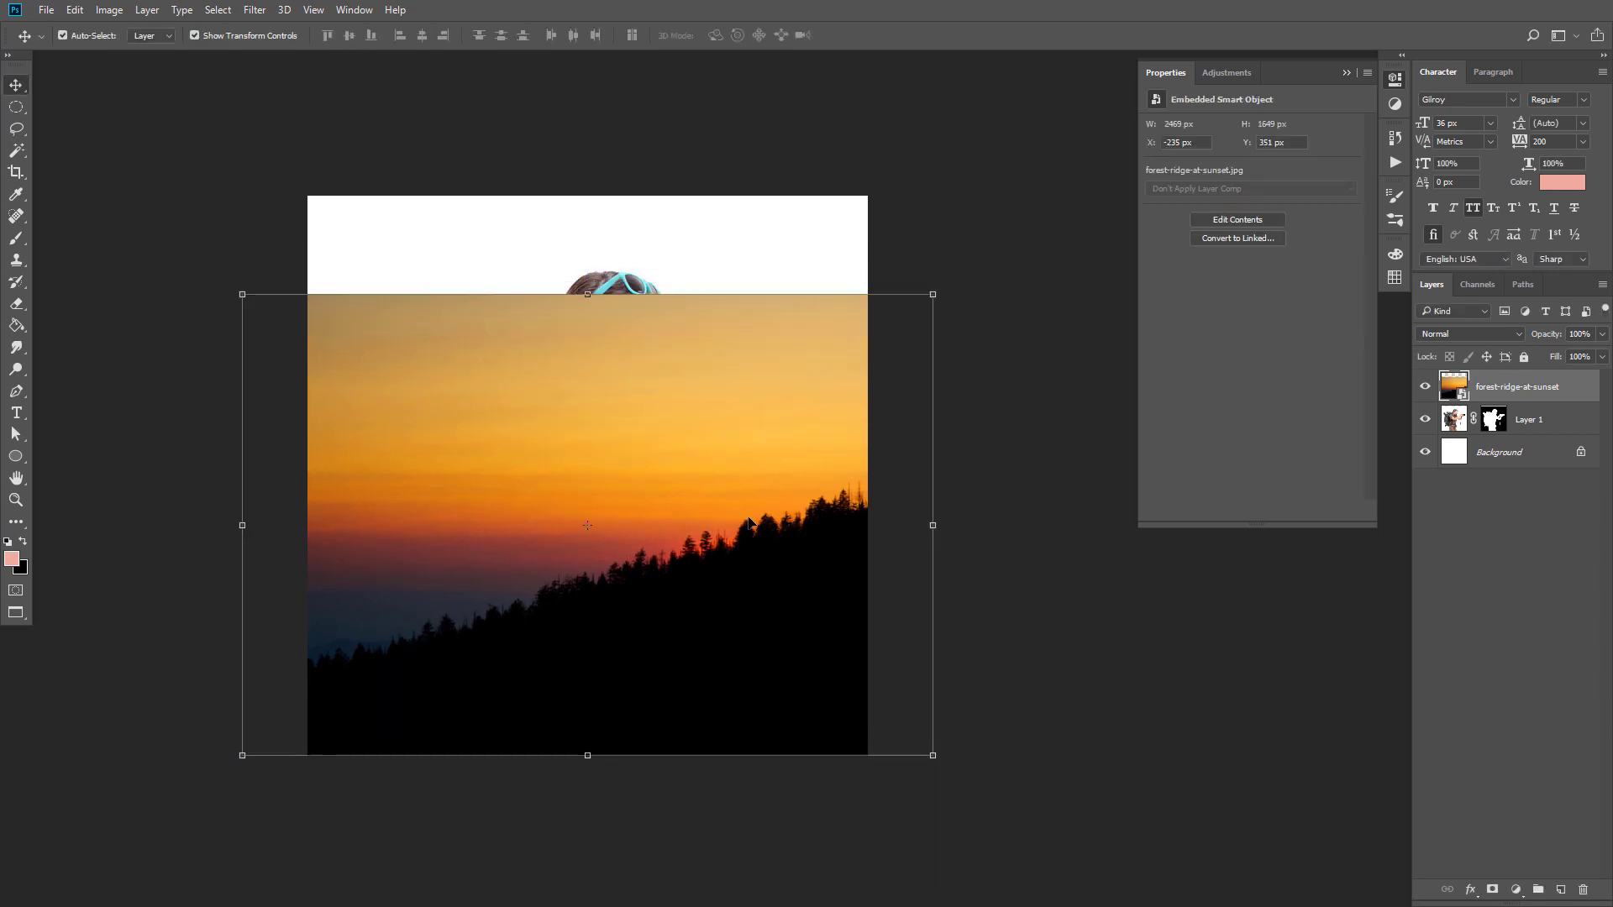
pyautogui.rightClick(1518, 409)
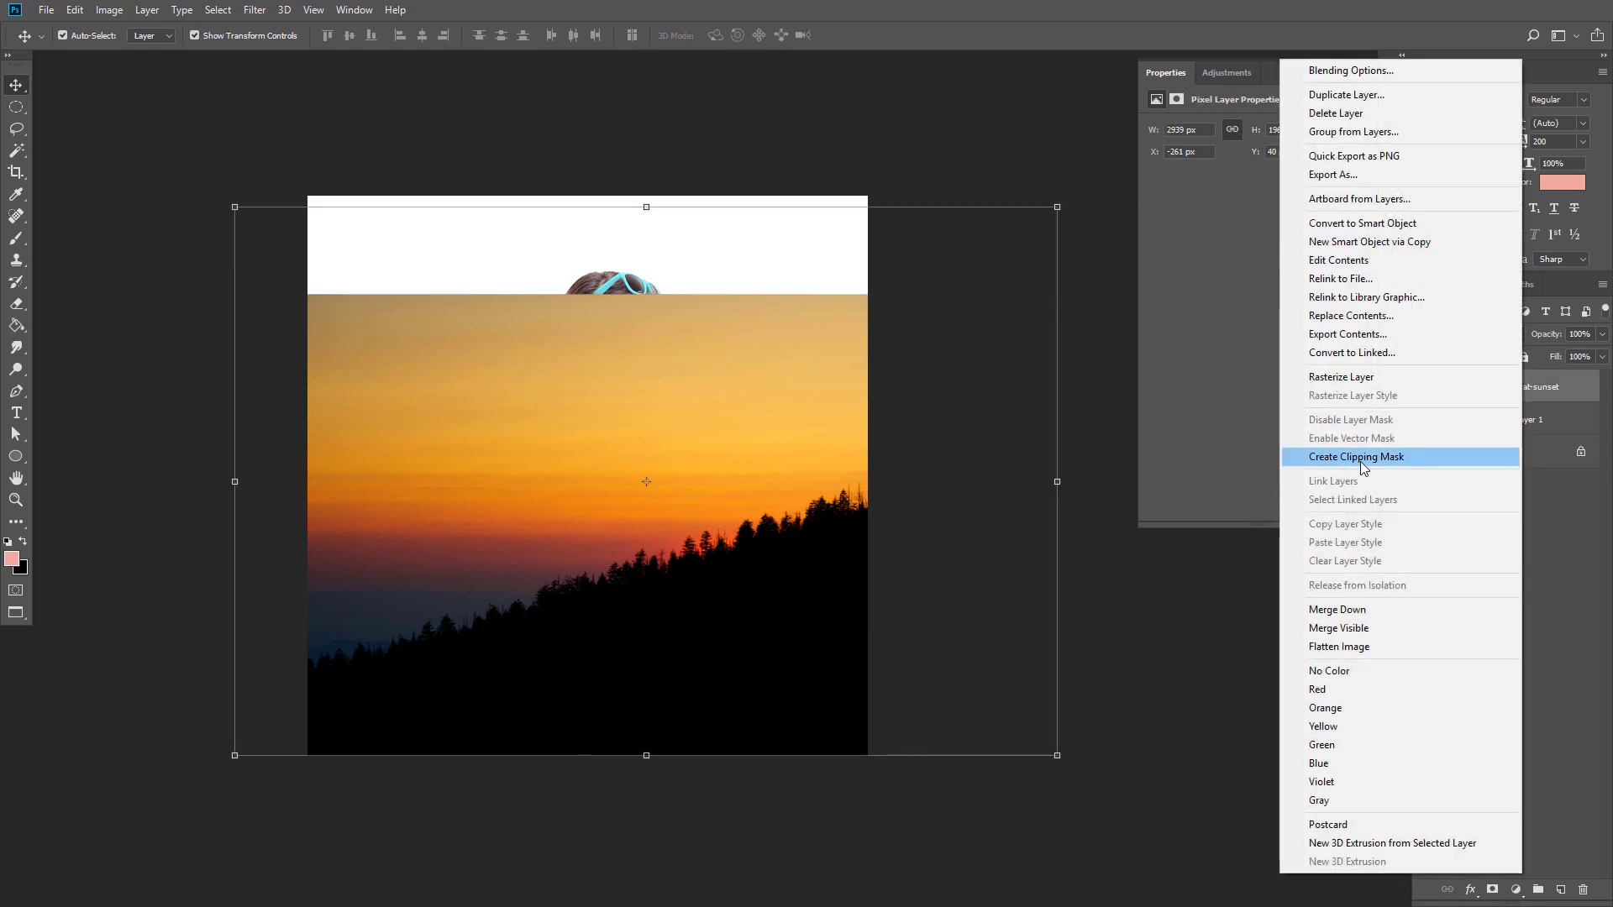
pyautogui.click(1360, 460)
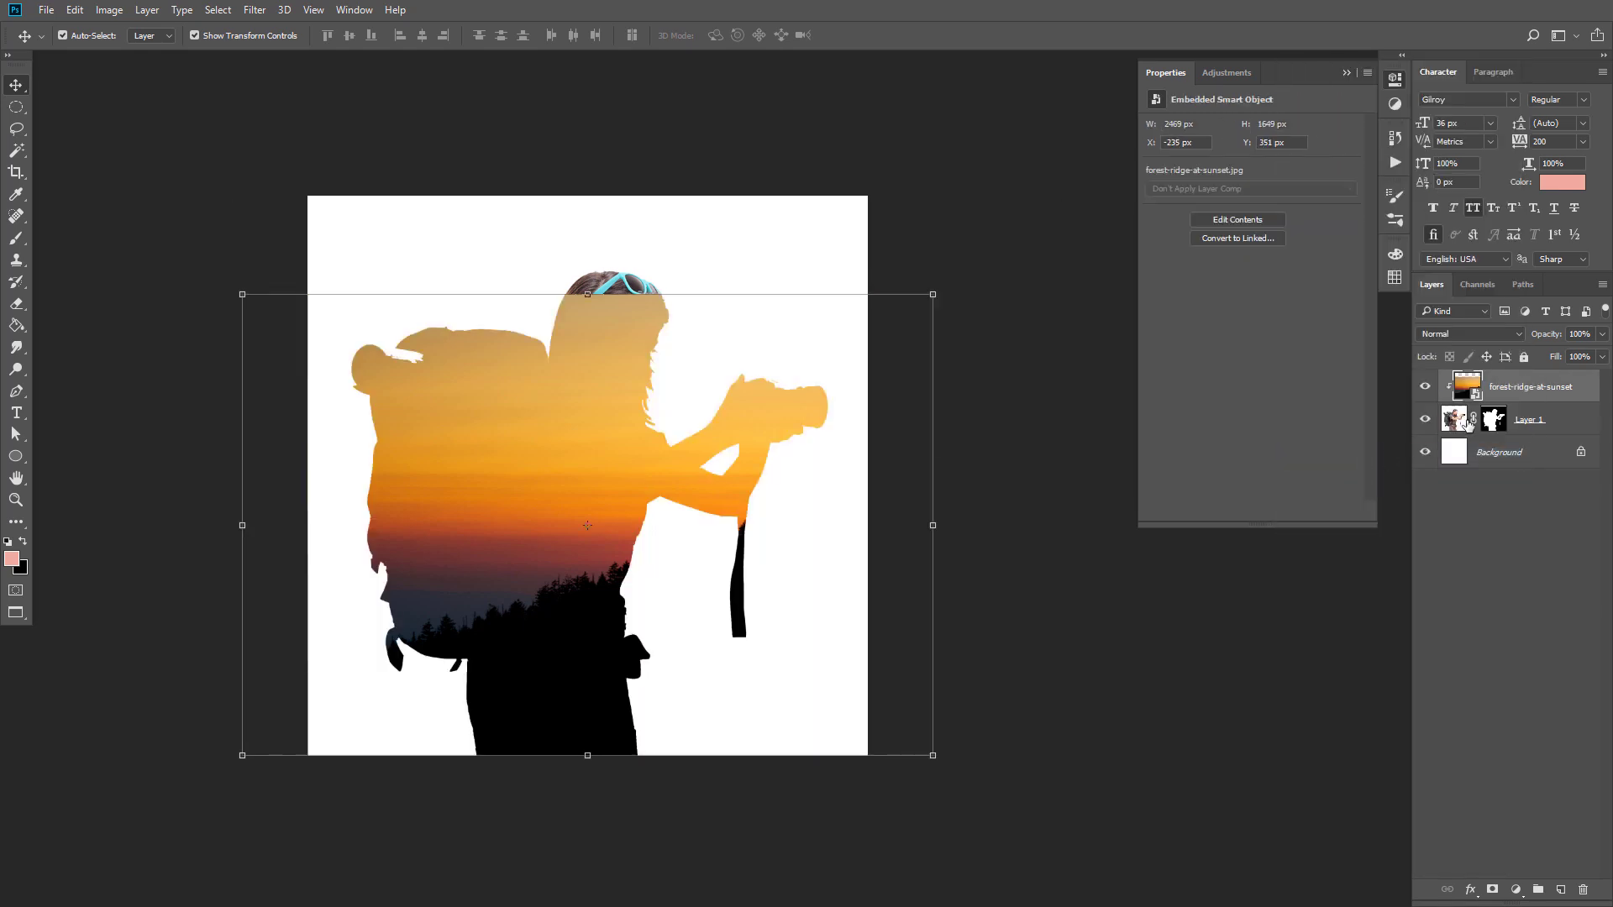
# Step: Re-clip the sunset layer and resize it to 1938 × 1294 px, treeline across her midsection
pyautogui.hotkey('ctrl', 'z')
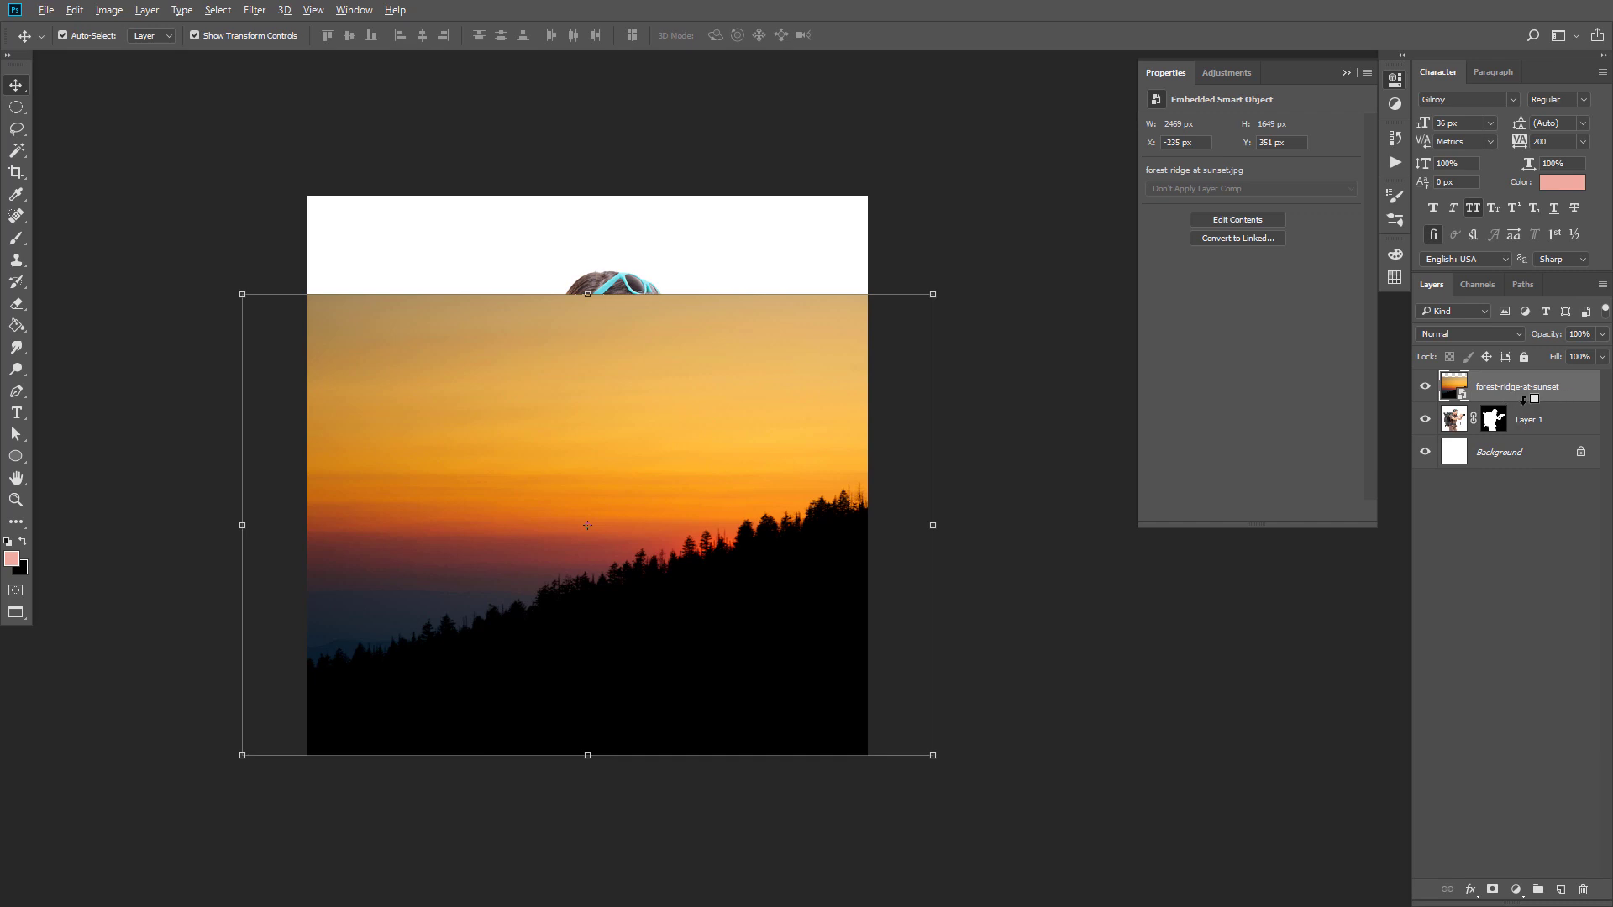
pyautogui.keyDown('alt'); pyautogui.click(1525, 401); pyautogui.keyUp('alt')
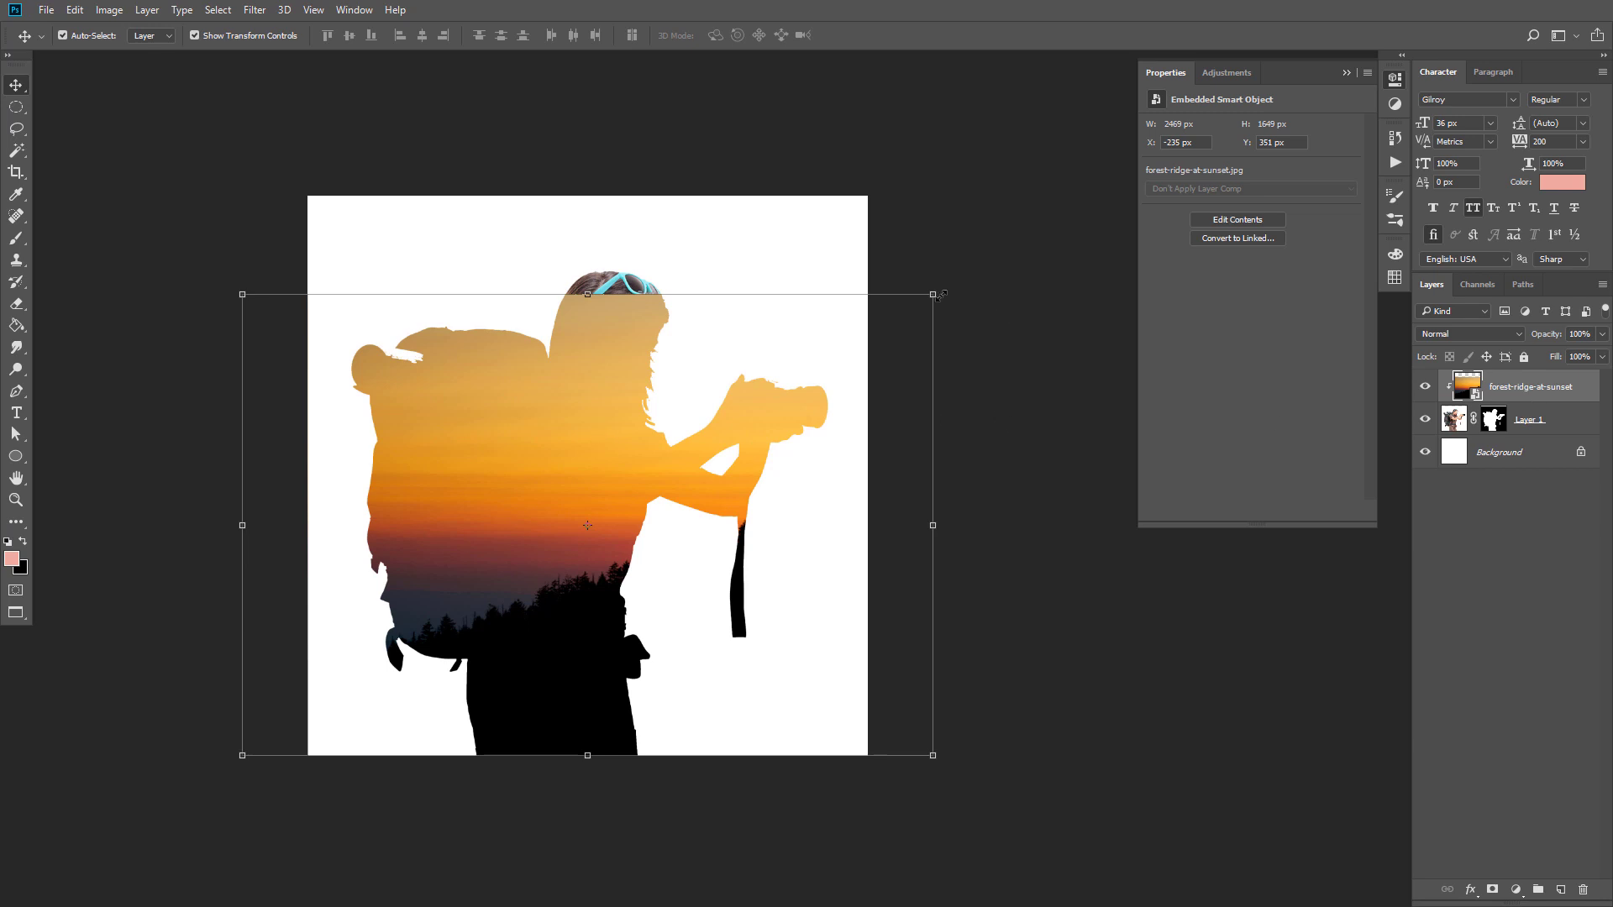
pyautogui.moveTo(935, 295); pyautogui.dragTo(1060, 216)
pyautogui.moveTo(756, 726); pyautogui.dragTo(752, 606)
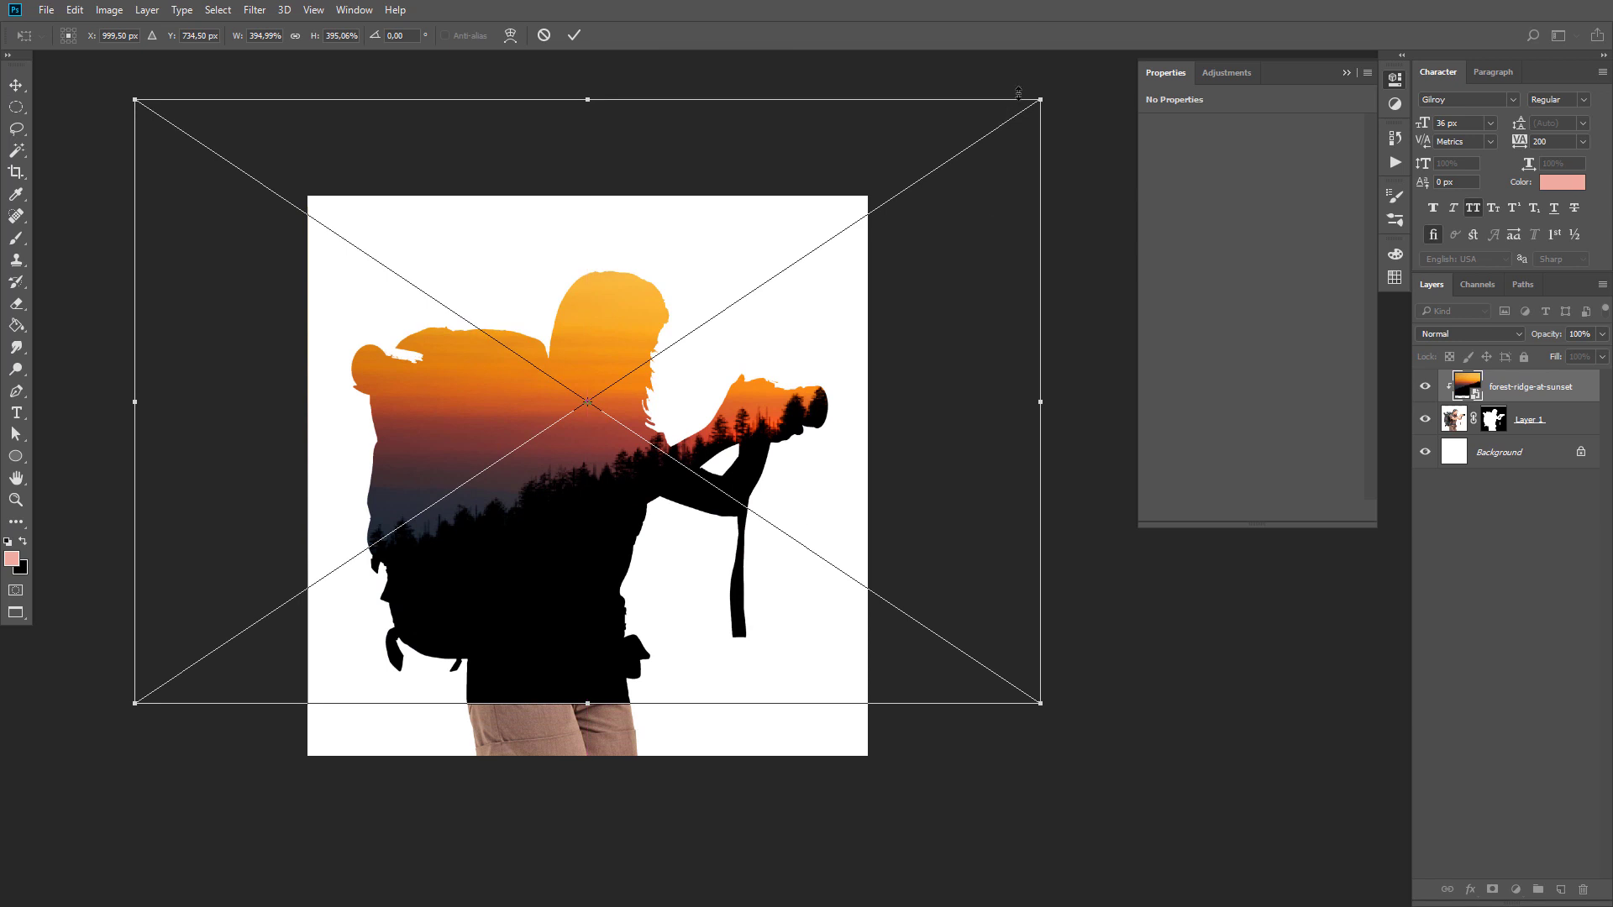
pyautogui.moveTo(1043, 101); pyautogui.dragTo(939, 163)
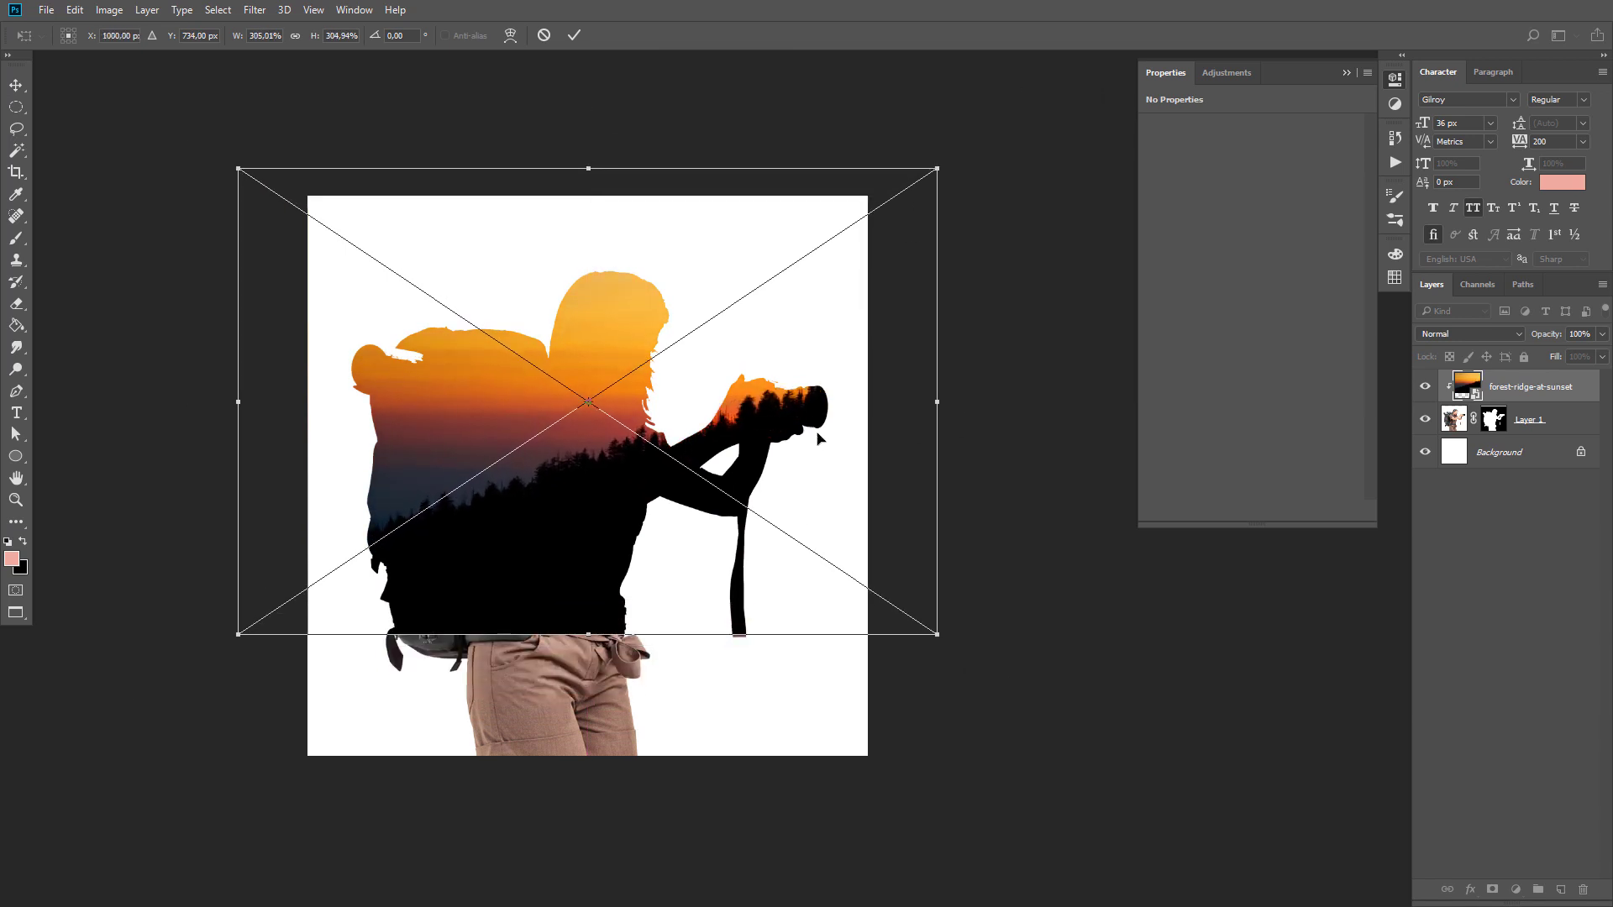
pyautogui.moveTo(822, 425); pyautogui.dragTo(822, 446)
pyautogui.moveTo(938, 185)
pyautogui.mouseDown()
pyautogui.moveTo(864, 266)
pyautogui.moveTo(875, 258)
pyautogui.mouseUp()
pyautogui.moveTo(773, 464); pyautogui.dragTo(772, 475)
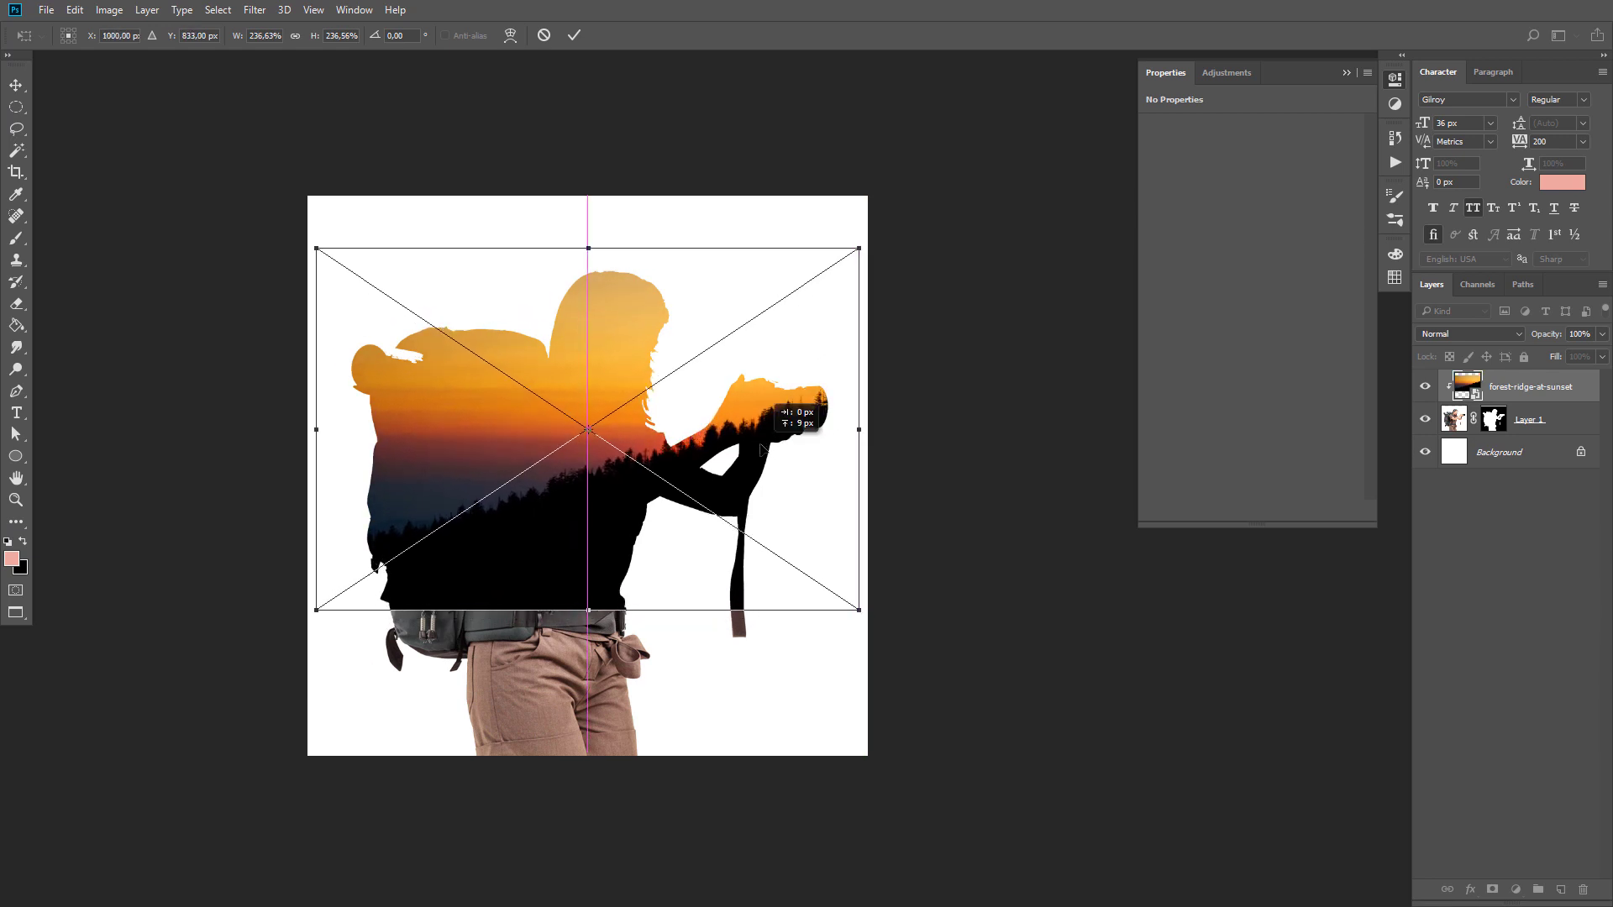
pyautogui.press('Return')
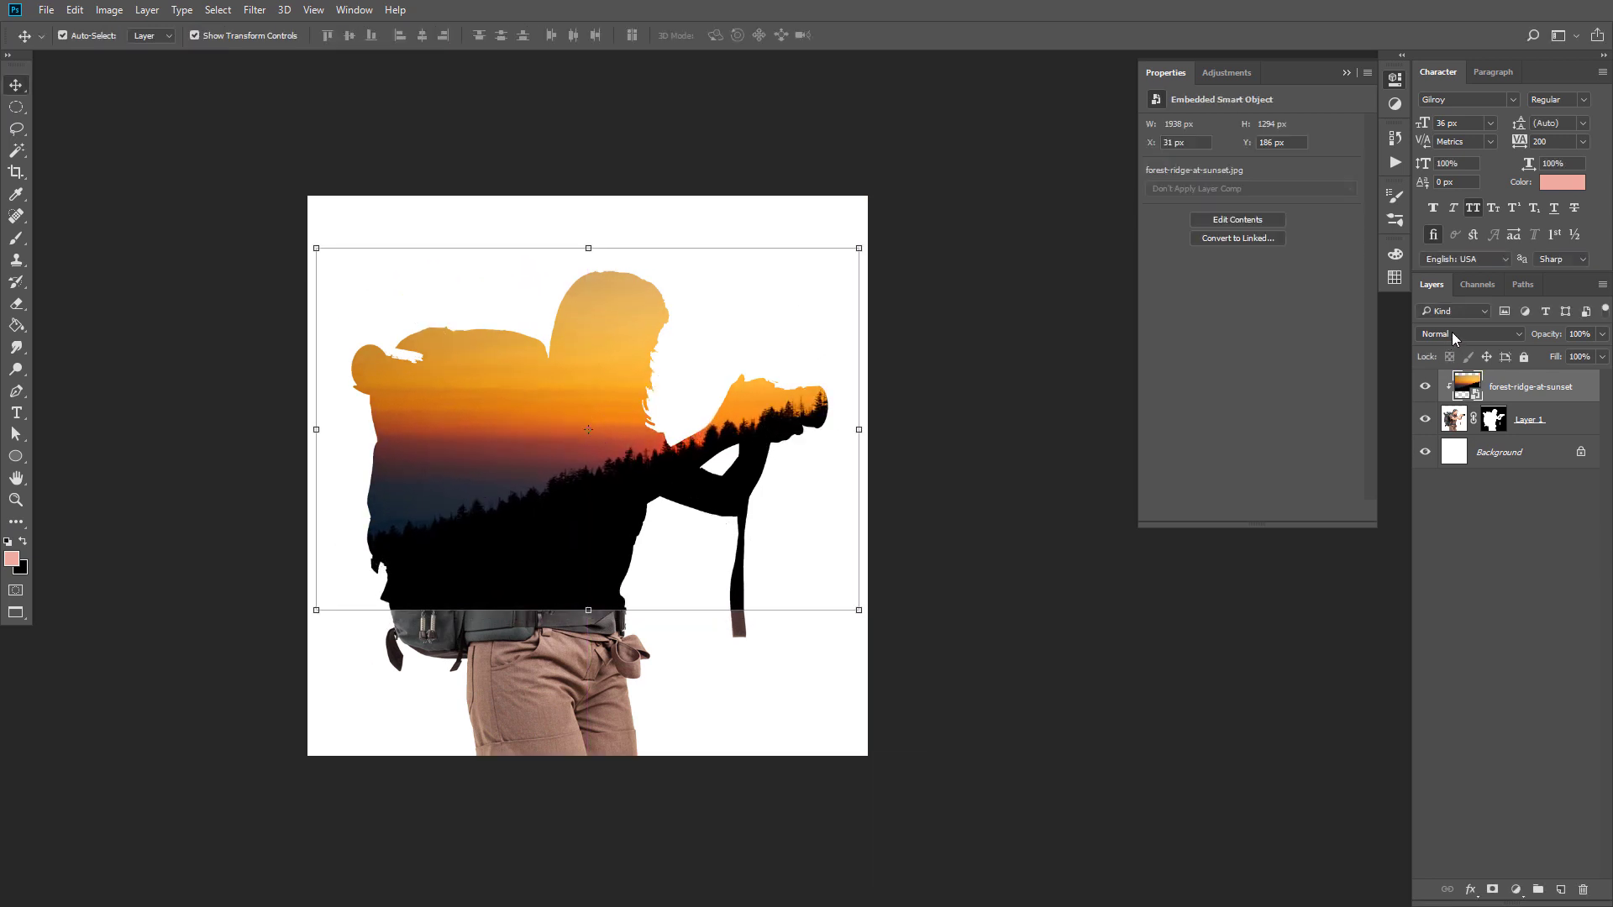
# Step: Try Overlay, Darken, Multiply and Darker Color, settling the sunset layer on Hard Light blending
pyautogui.click(1453, 333)
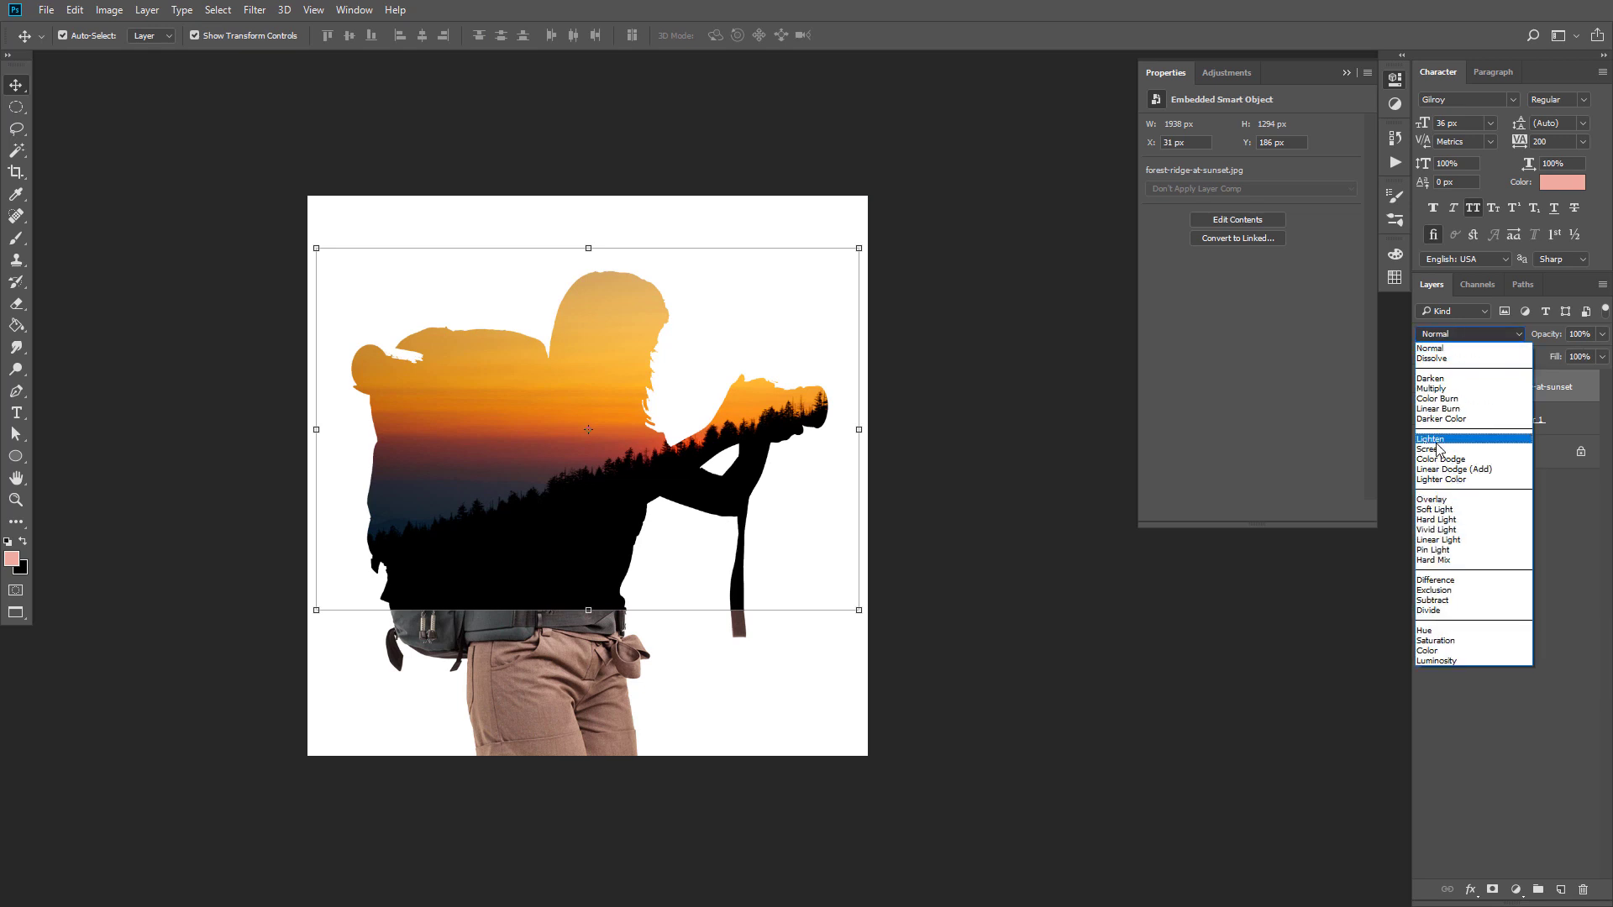
pyautogui.click(1443, 502)
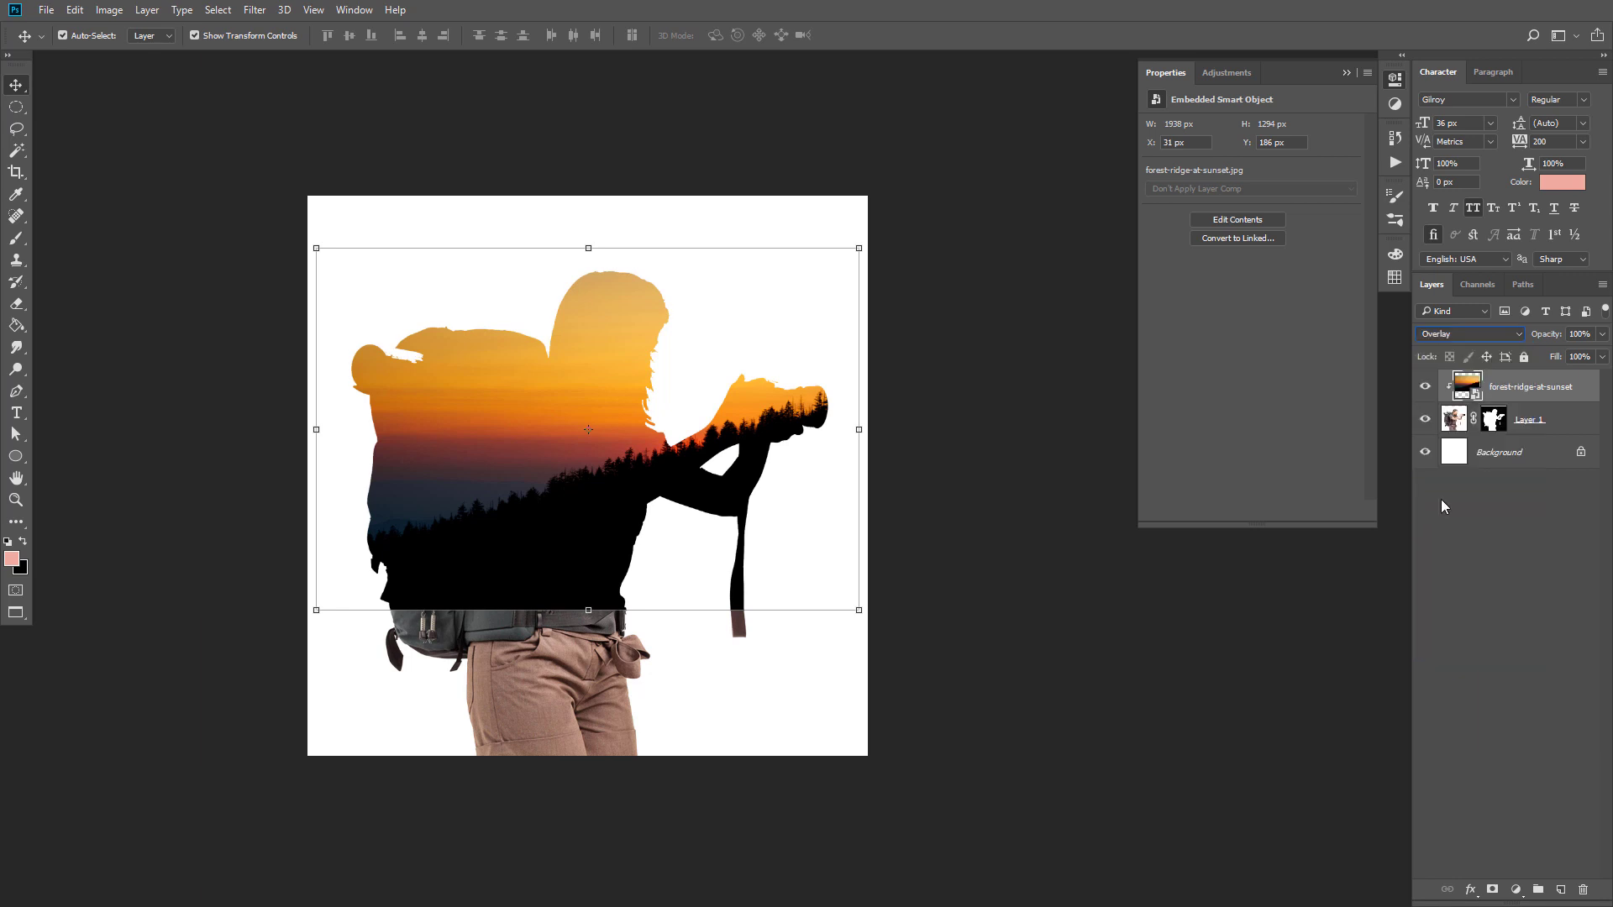
pyautogui.click(1449, 336)
pyautogui.click(1447, 383)
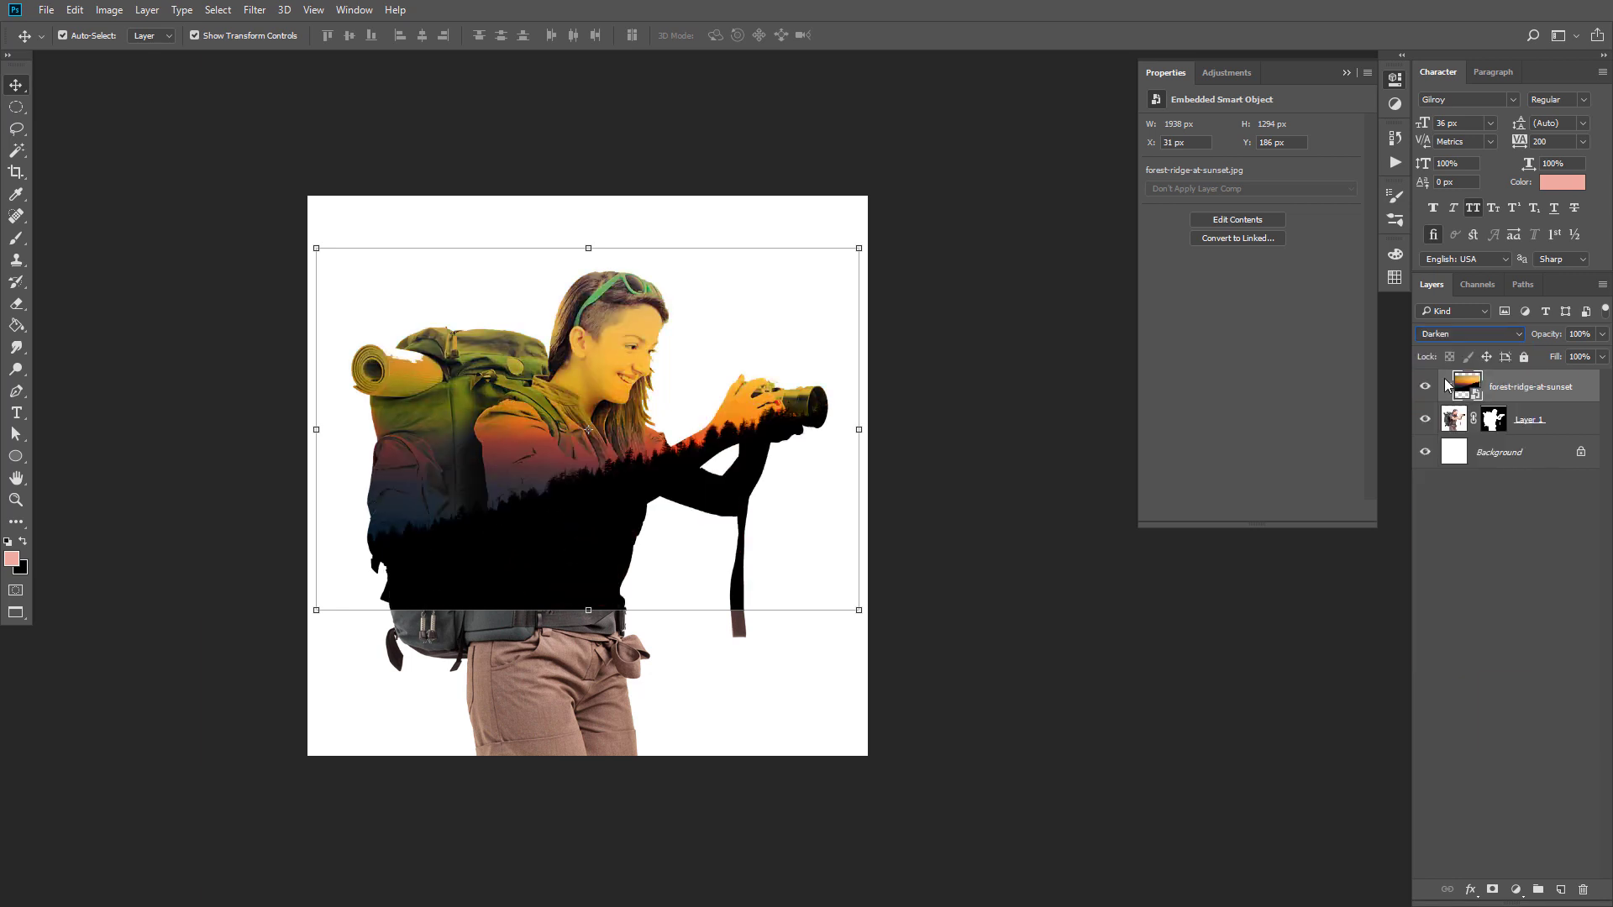
pyautogui.press('Down')
pyautogui.press('Down')
pyautogui.press('Up')
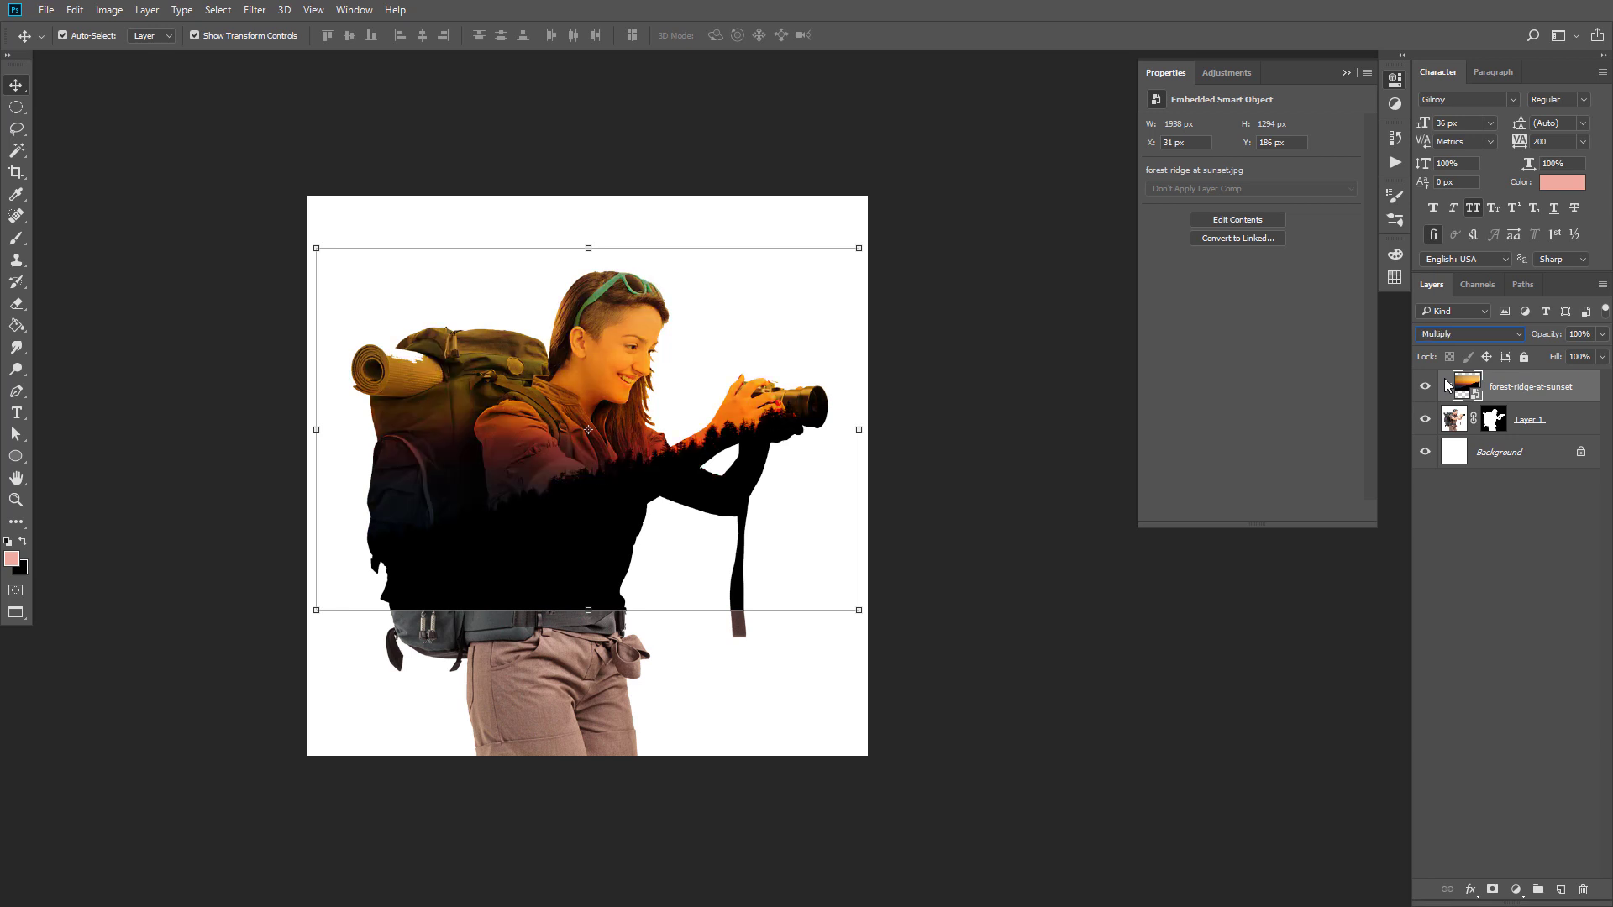
pyautogui.press('Down')
pyautogui.press('Down')
pyautogui.press('Down')
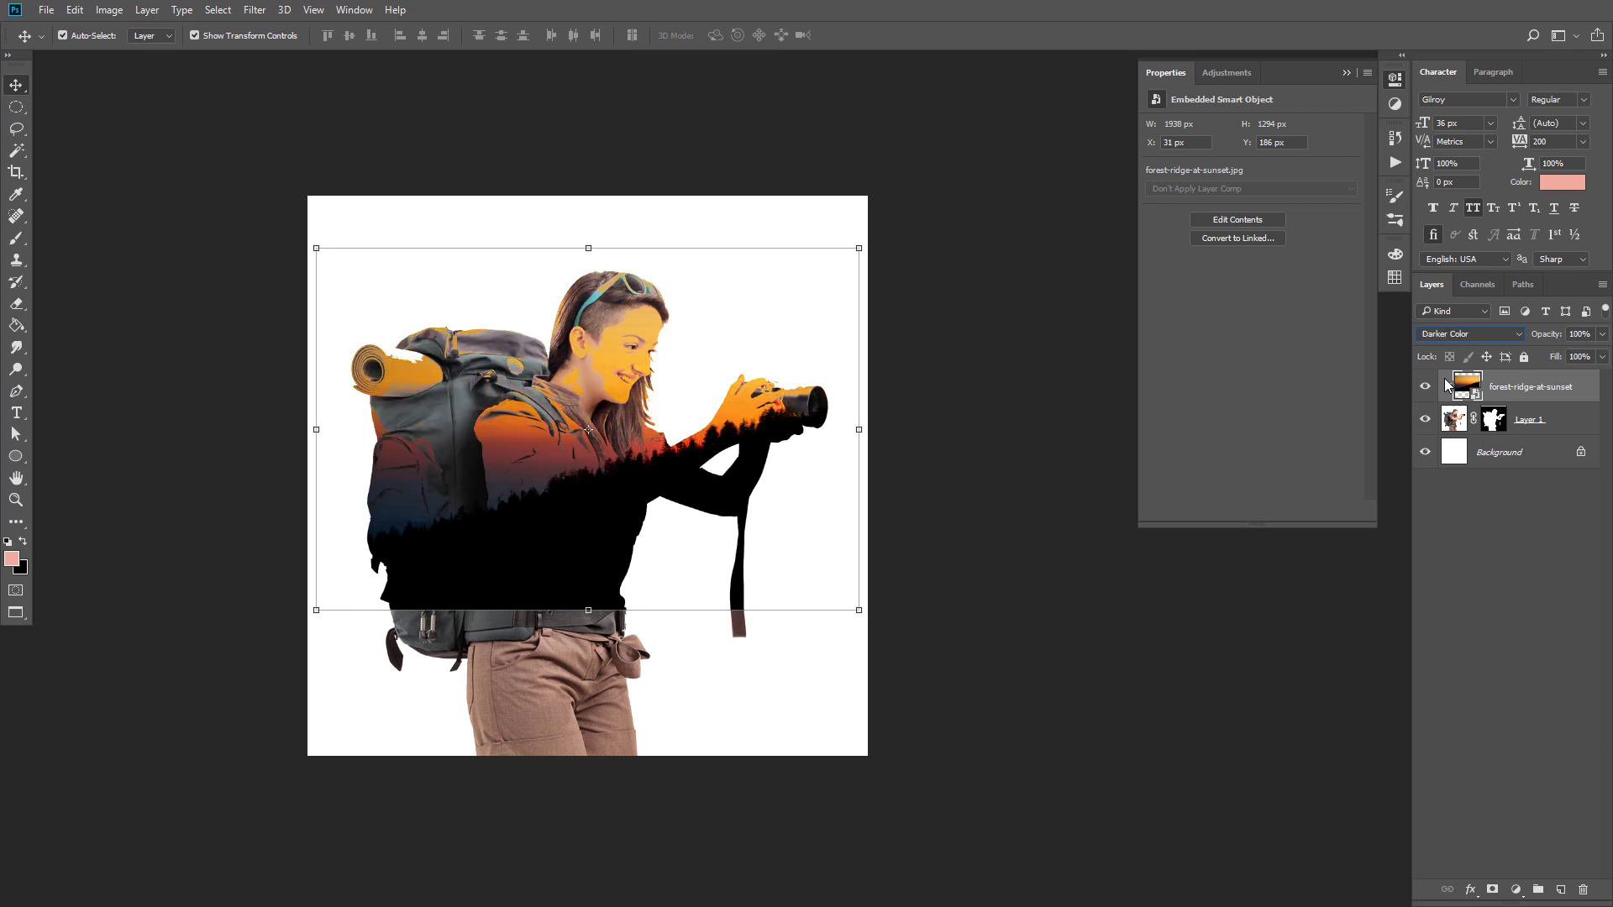
pyautogui.press('Down')
pyautogui.press('Down')
pyautogui.press('Down')
pyautogui.press('Down')
pyautogui.press('Down')
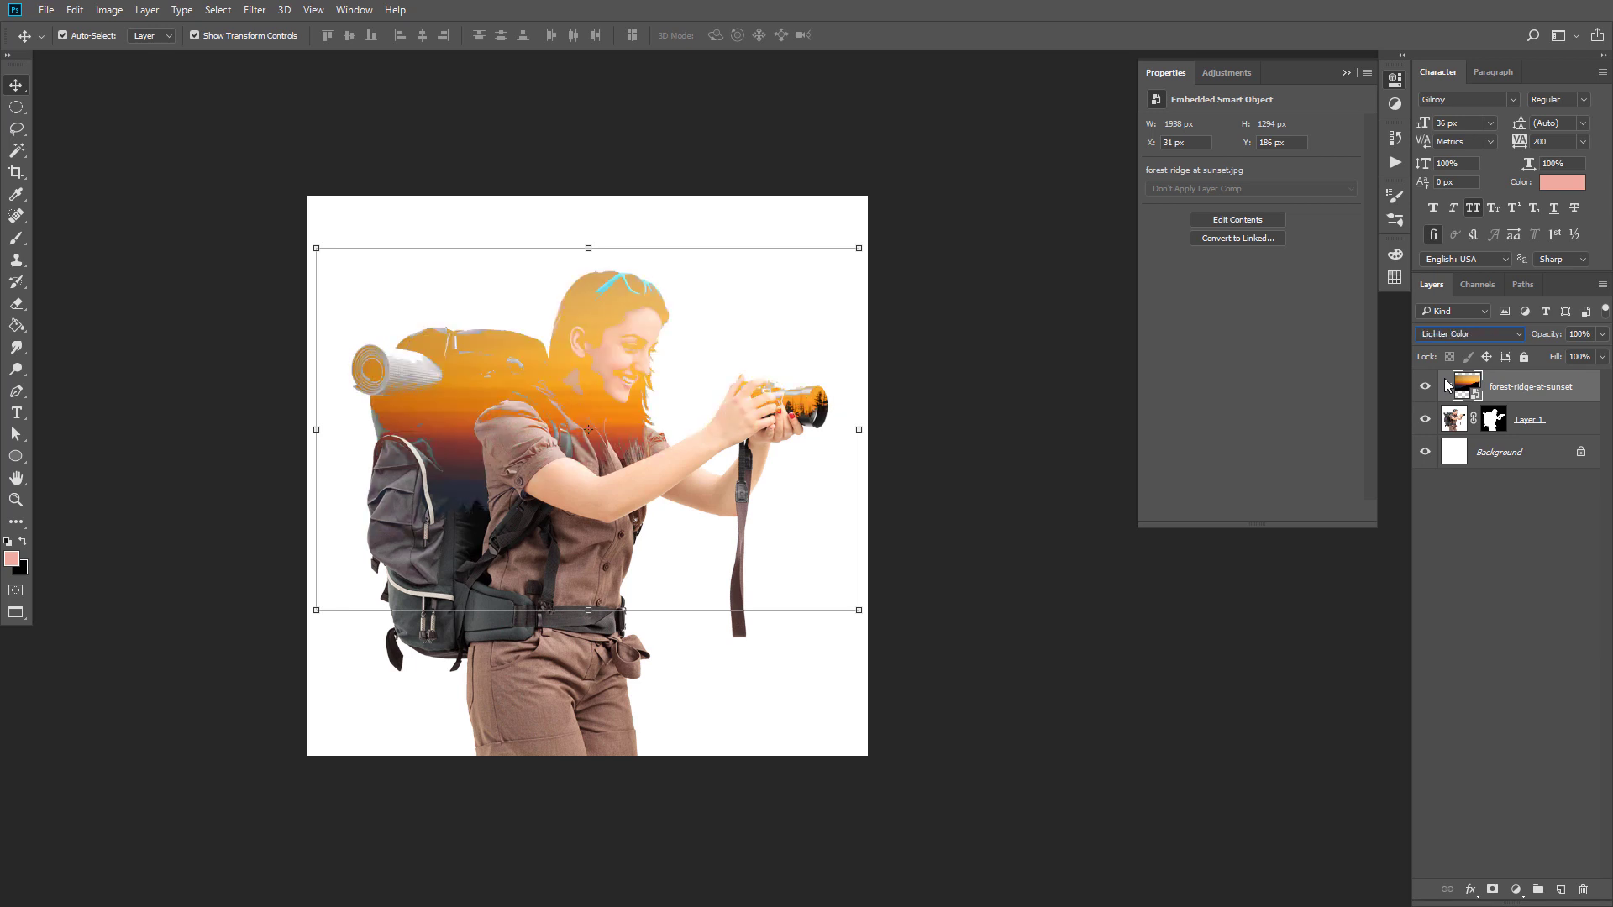
pyautogui.press('Down')
pyautogui.press('Down')
pyautogui.press('Down')
pyautogui.press('Down')
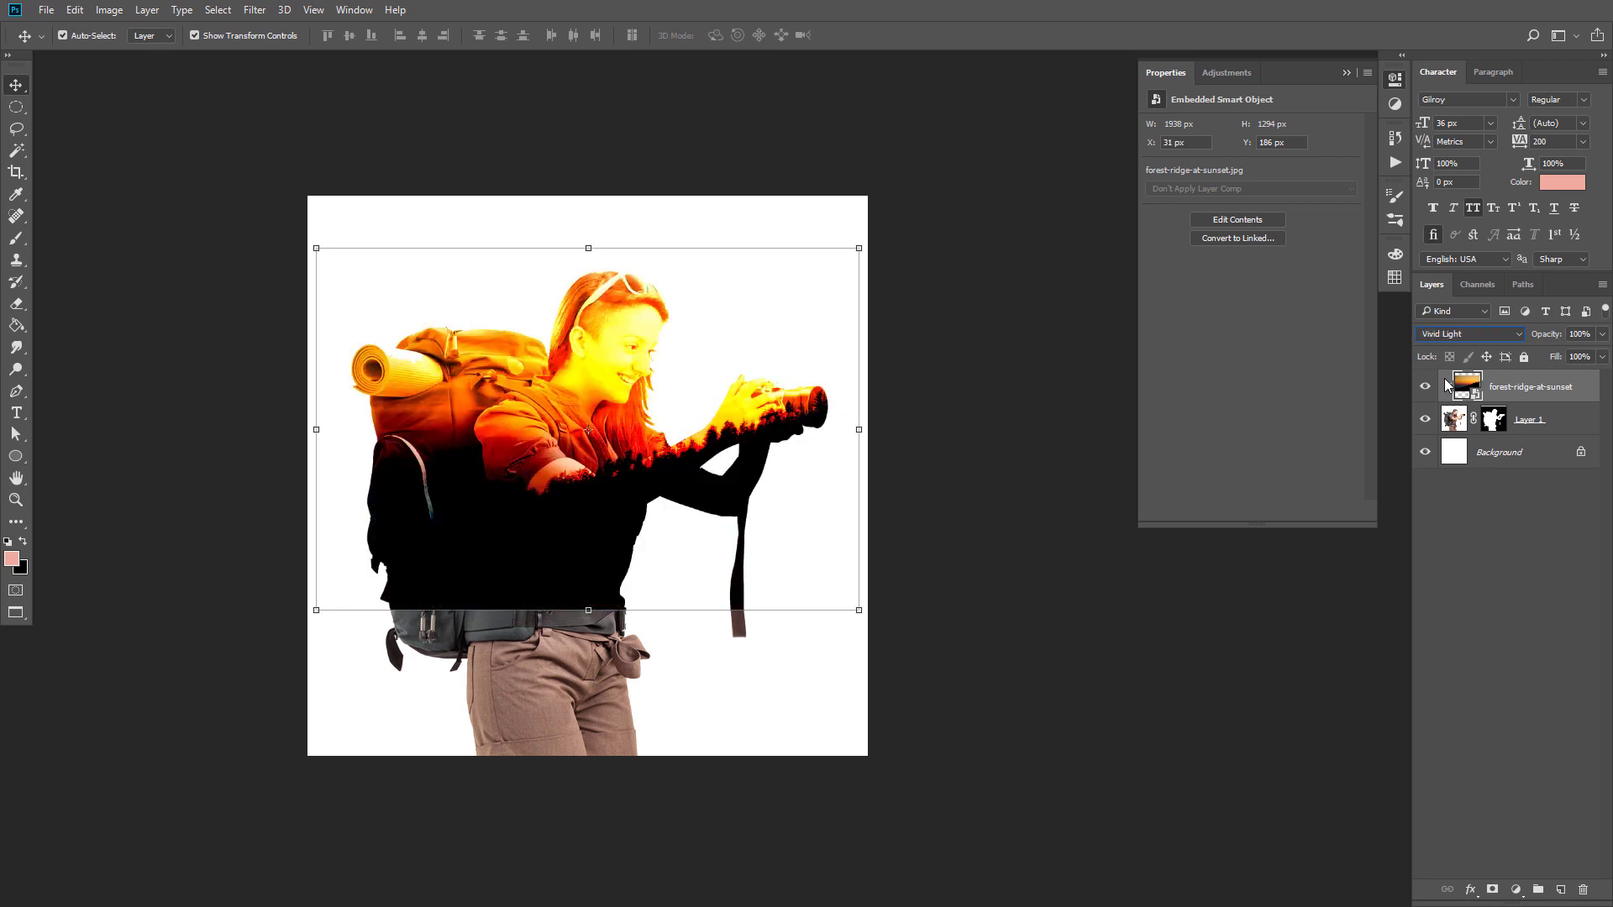
pyautogui.press('Up')
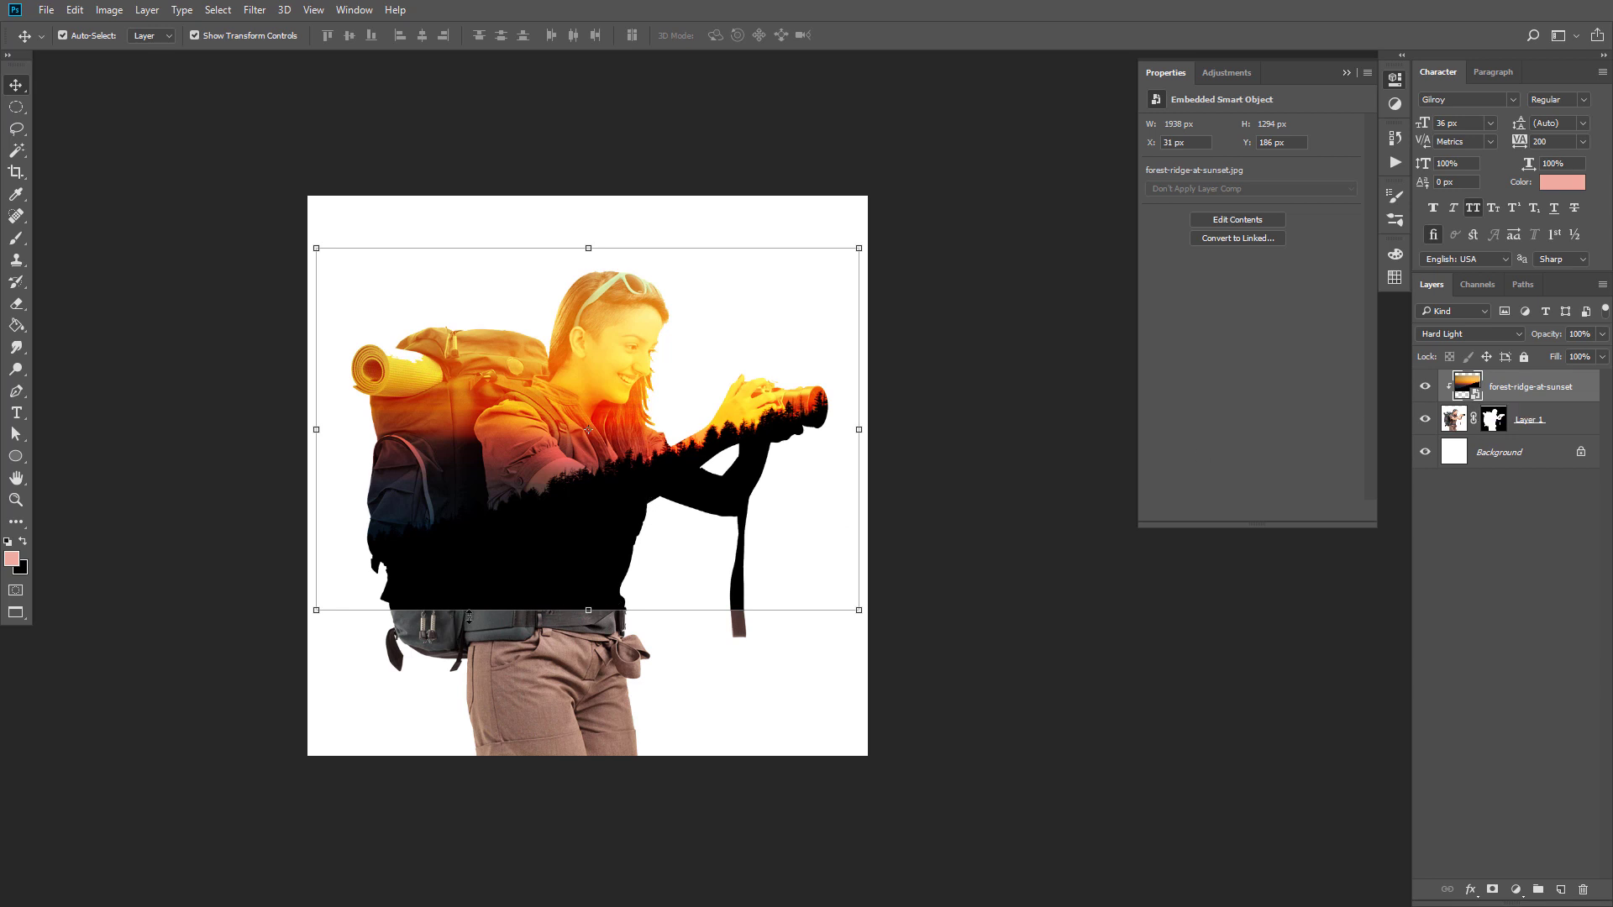
pyautogui.click(571, 836)
pyautogui.click(572, 575)
# Step: Add a clipped layer and paint the lower backpack, belt and legs black with a 250 px brush
pyautogui.click(1559, 893)
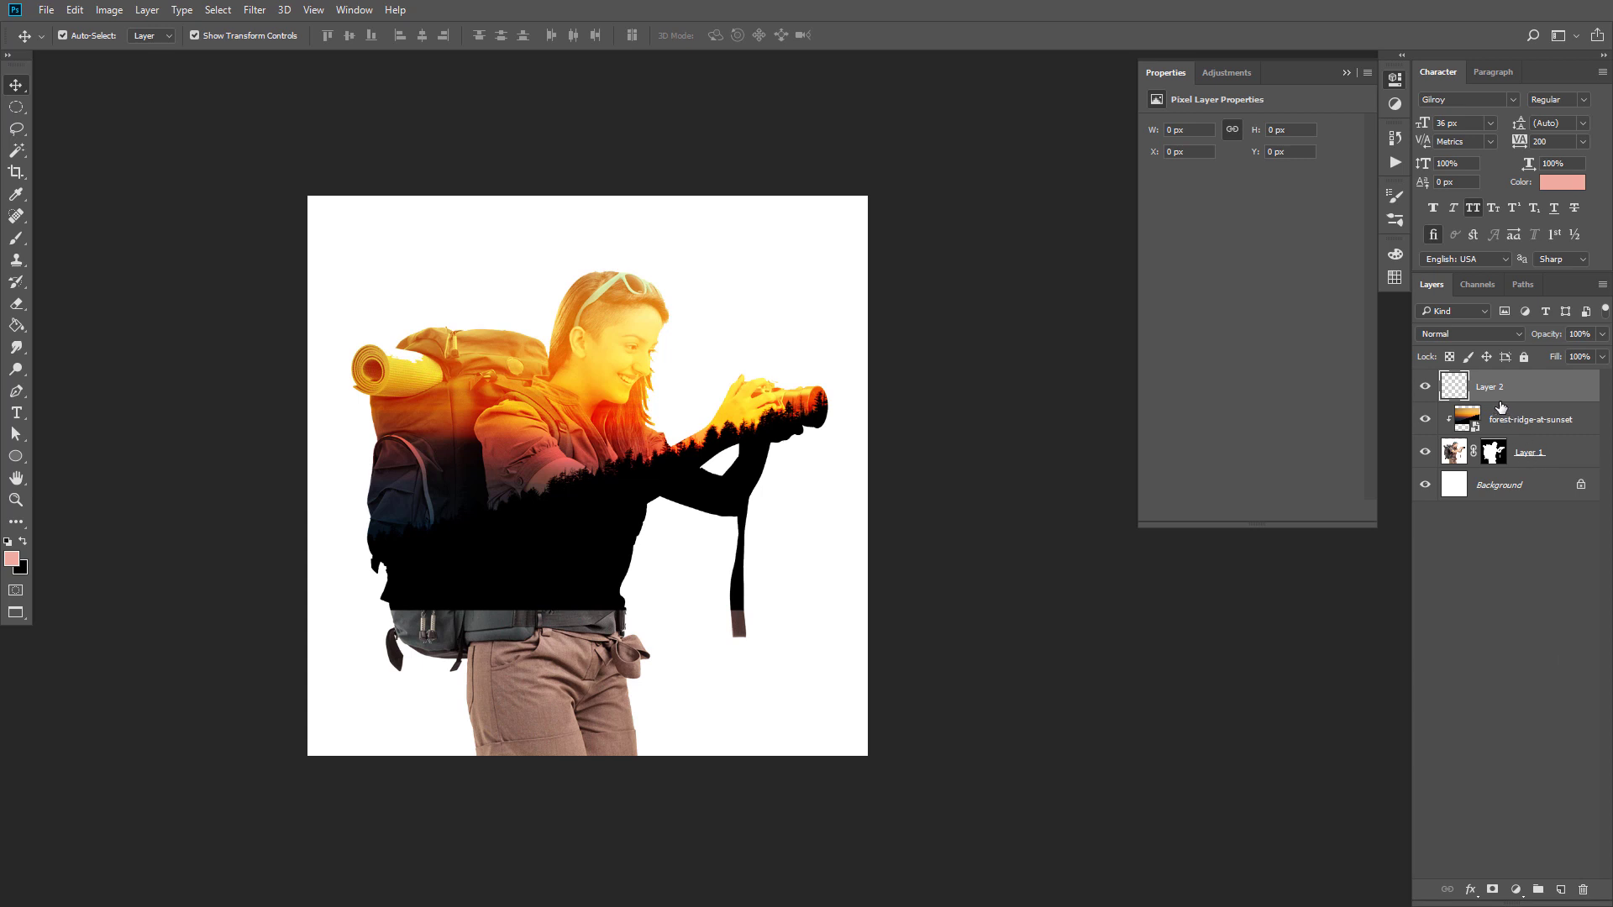
pyautogui.keyDown('alt'); pyautogui.click(1502, 406); pyautogui.keyUp('alt')
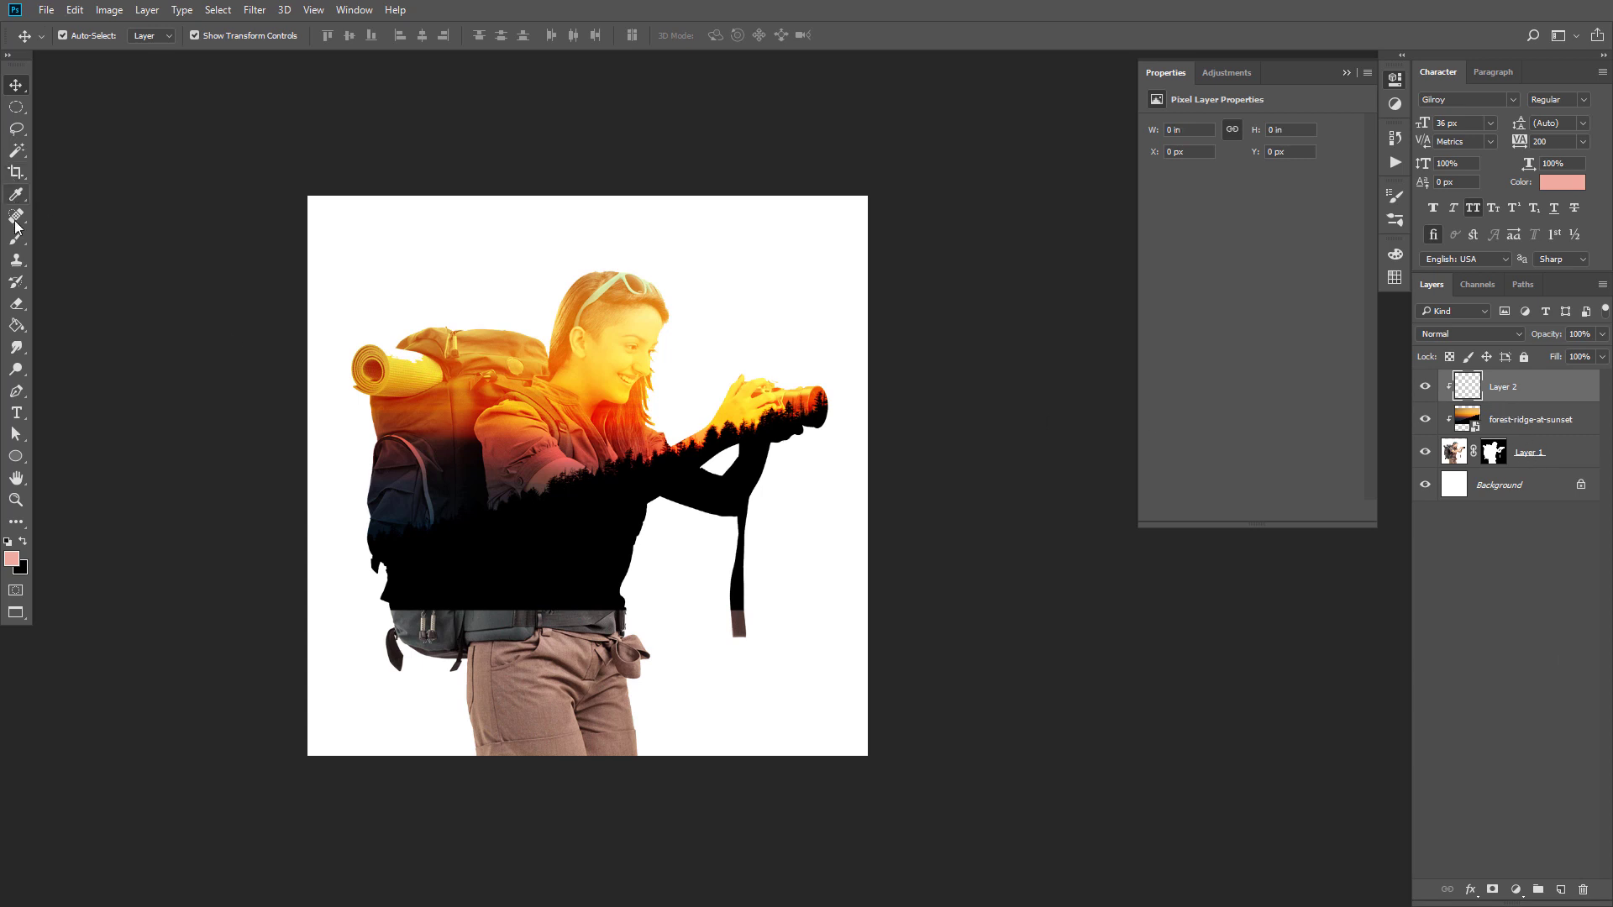
pyautogui.click(16, 238)
pyautogui.click(16, 522)
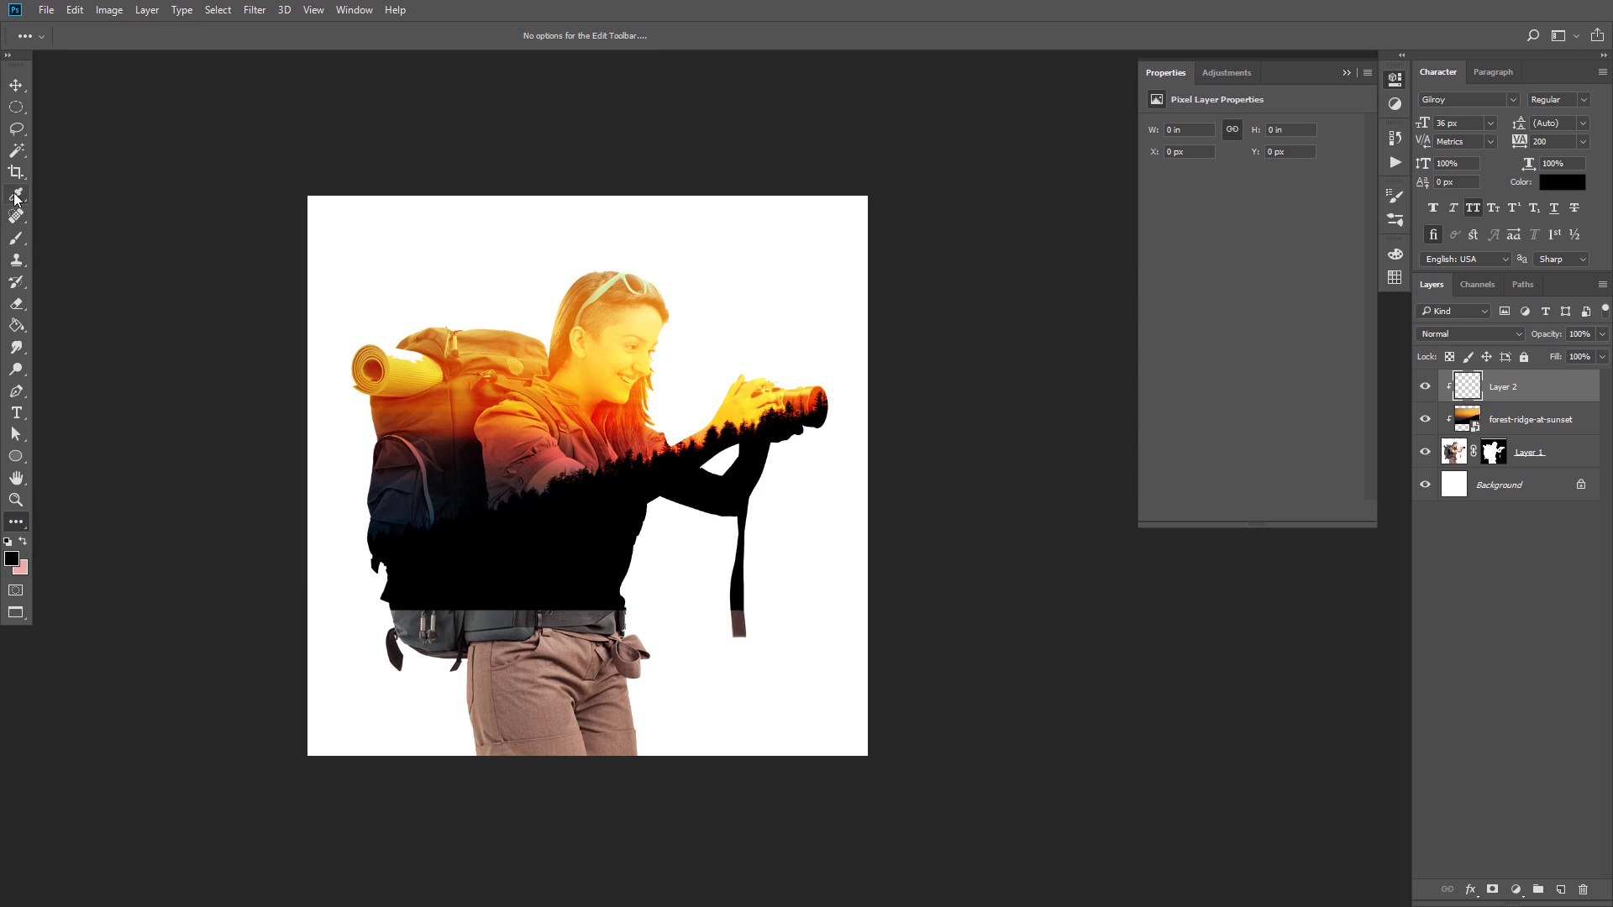
pyautogui.click(16, 238)
pyautogui.press(']')
pyautogui.press(']')
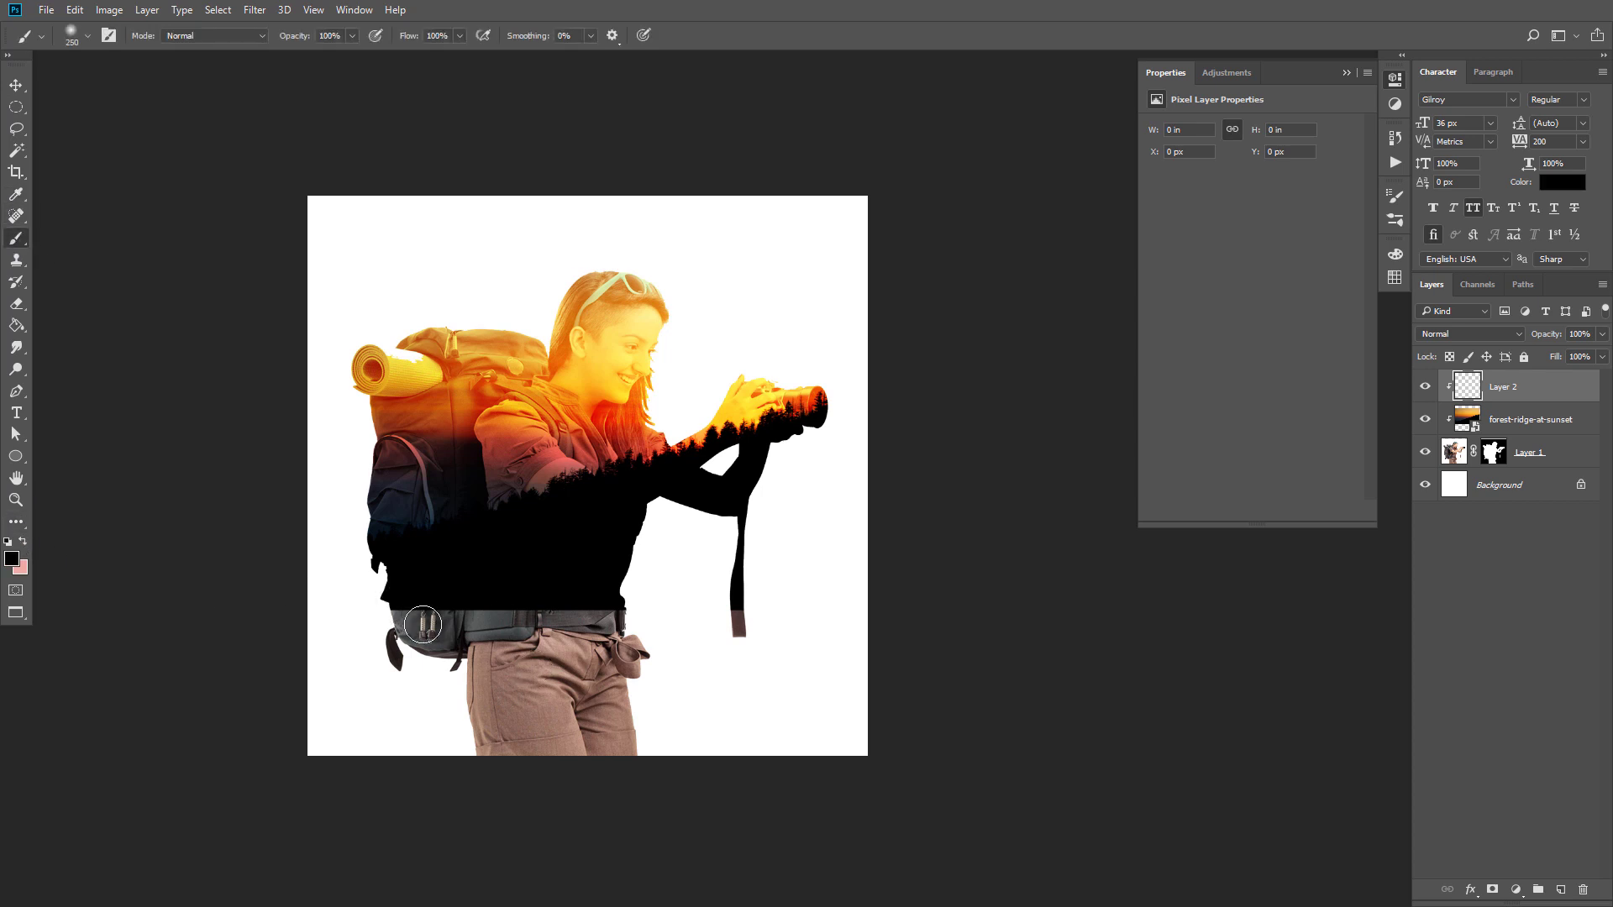
pyautogui.moveTo(423, 624)
pyautogui.mouseDown()
pyautogui.moveTo(689, 675)
pyautogui.moveTo(583, 749)
pyautogui.mouseUp()
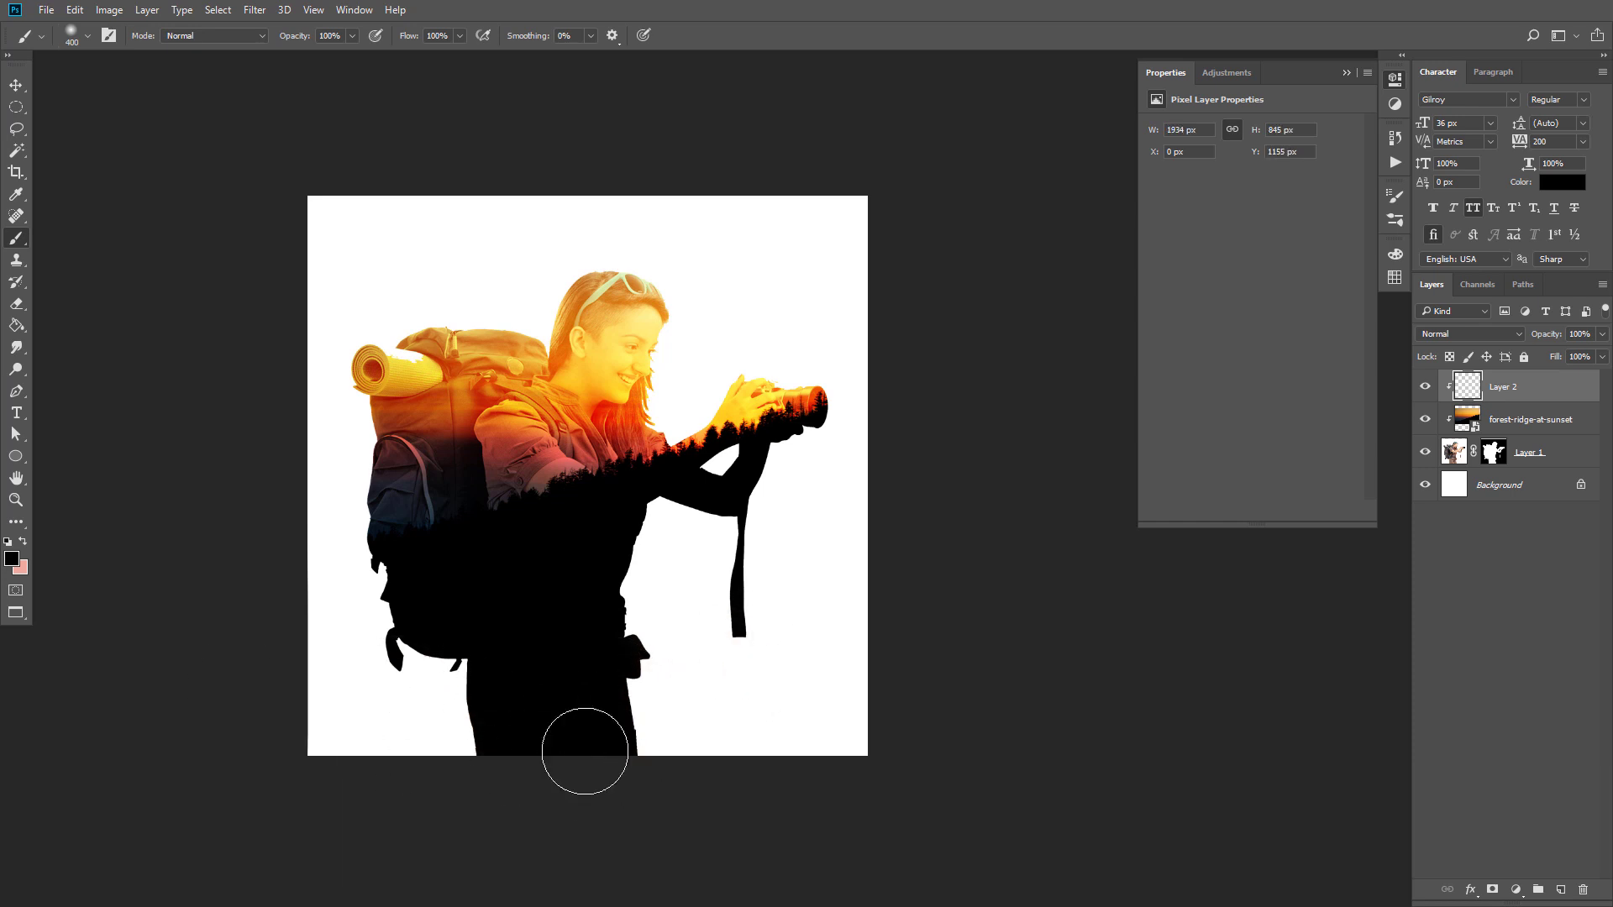
pyautogui.click(16, 85)
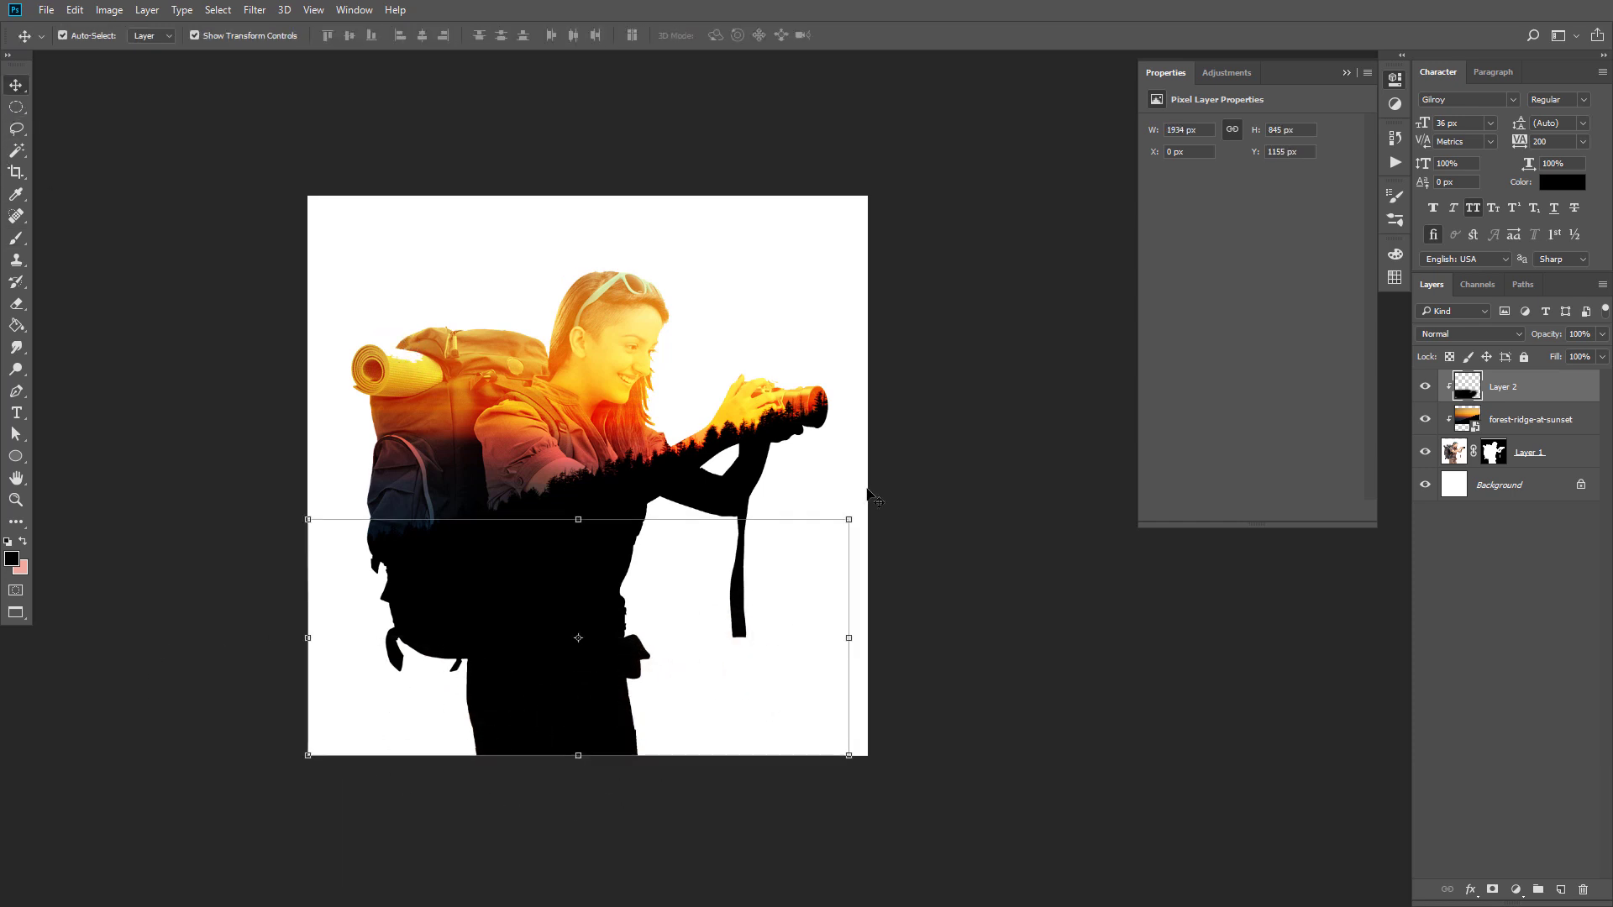
# Step: Copy the birds-sky image from Picture Manager and paste it into the poster
pyautogui.click(927, 484)
pyautogui.hotkey('alt', 'Tab')
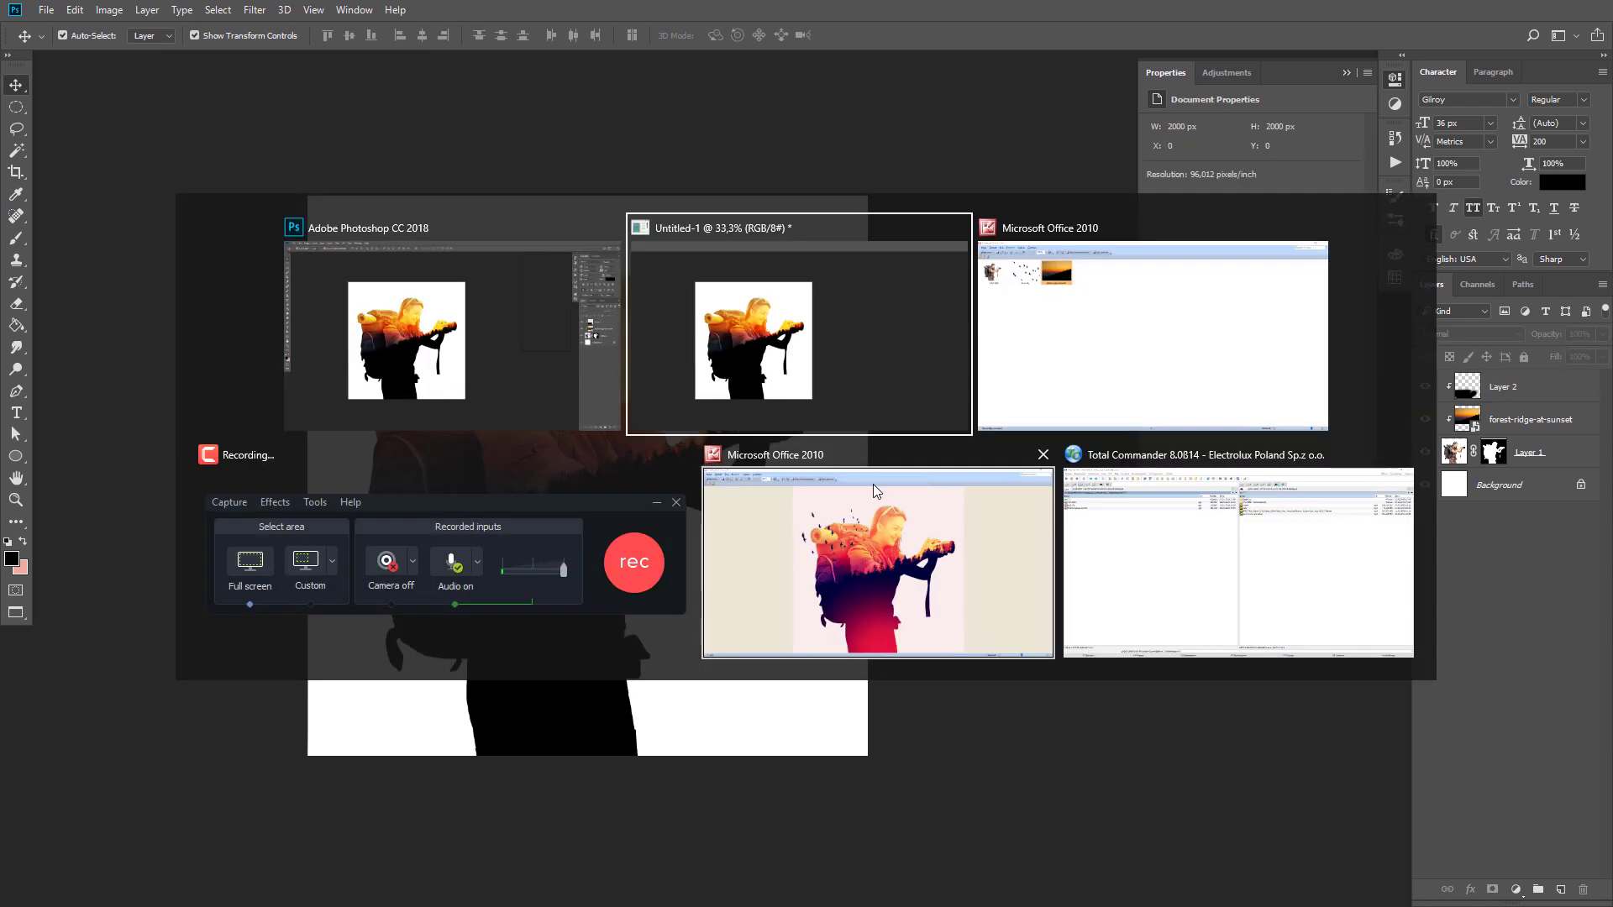
pyautogui.press('Left')
pyautogui.hotkey('alt', 'Tab')
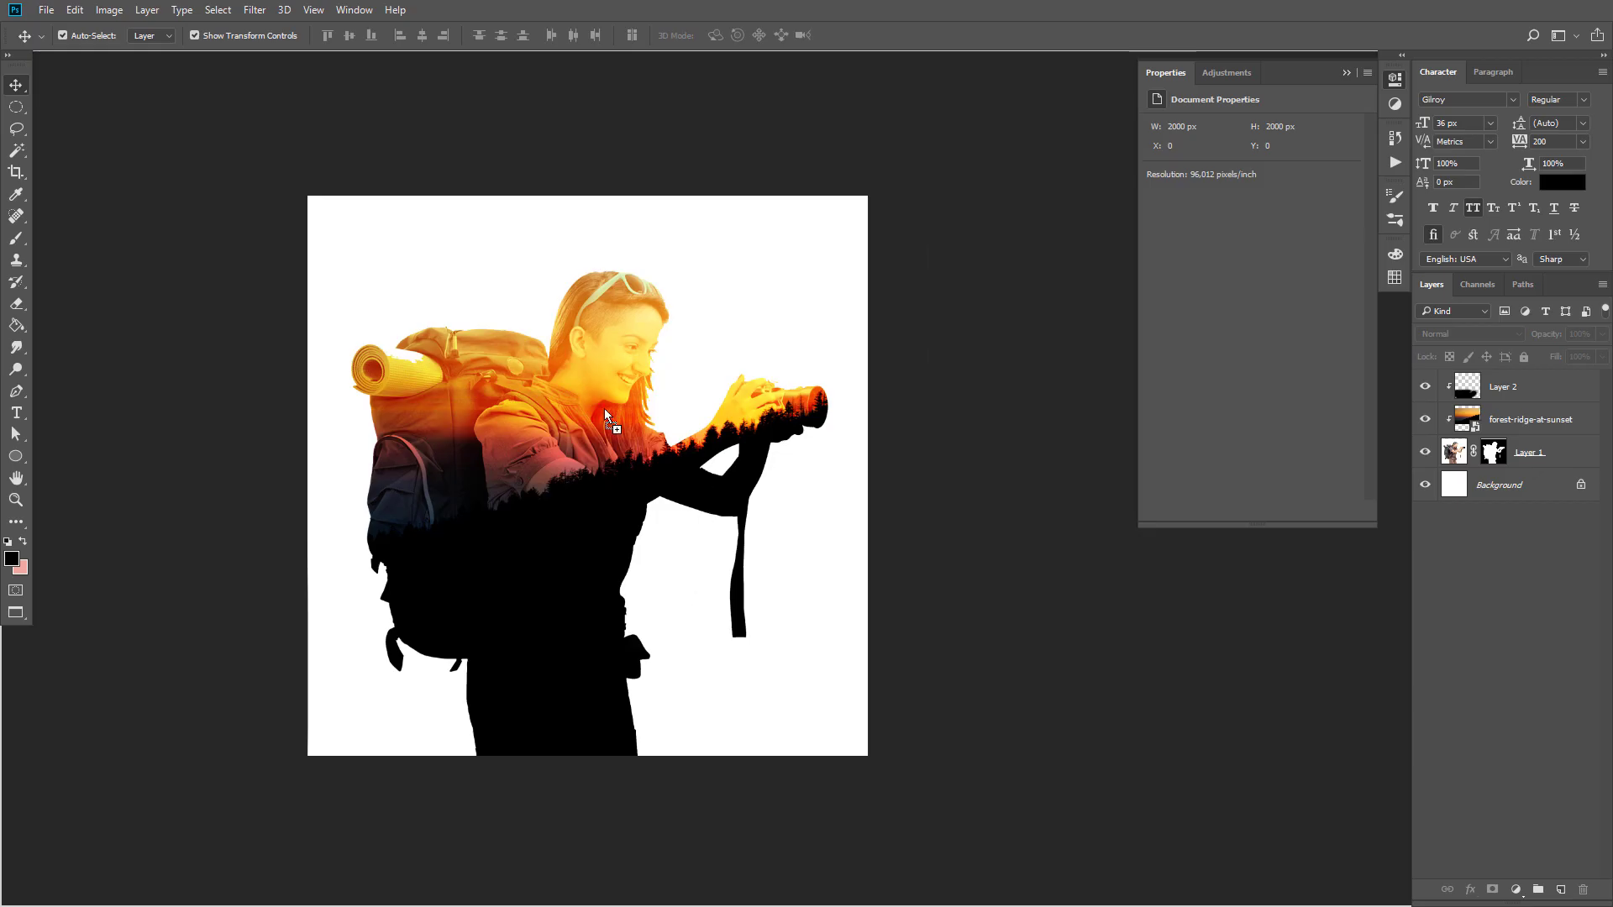
pyautogui.hotkey('ctrl', 'v')
pyautogui.press('Return')
# Step: Enlarge the birds-sky layer to 1177 × 793 px over the hiker's upper body
pyautogui.hotkey('ctrl', 't')
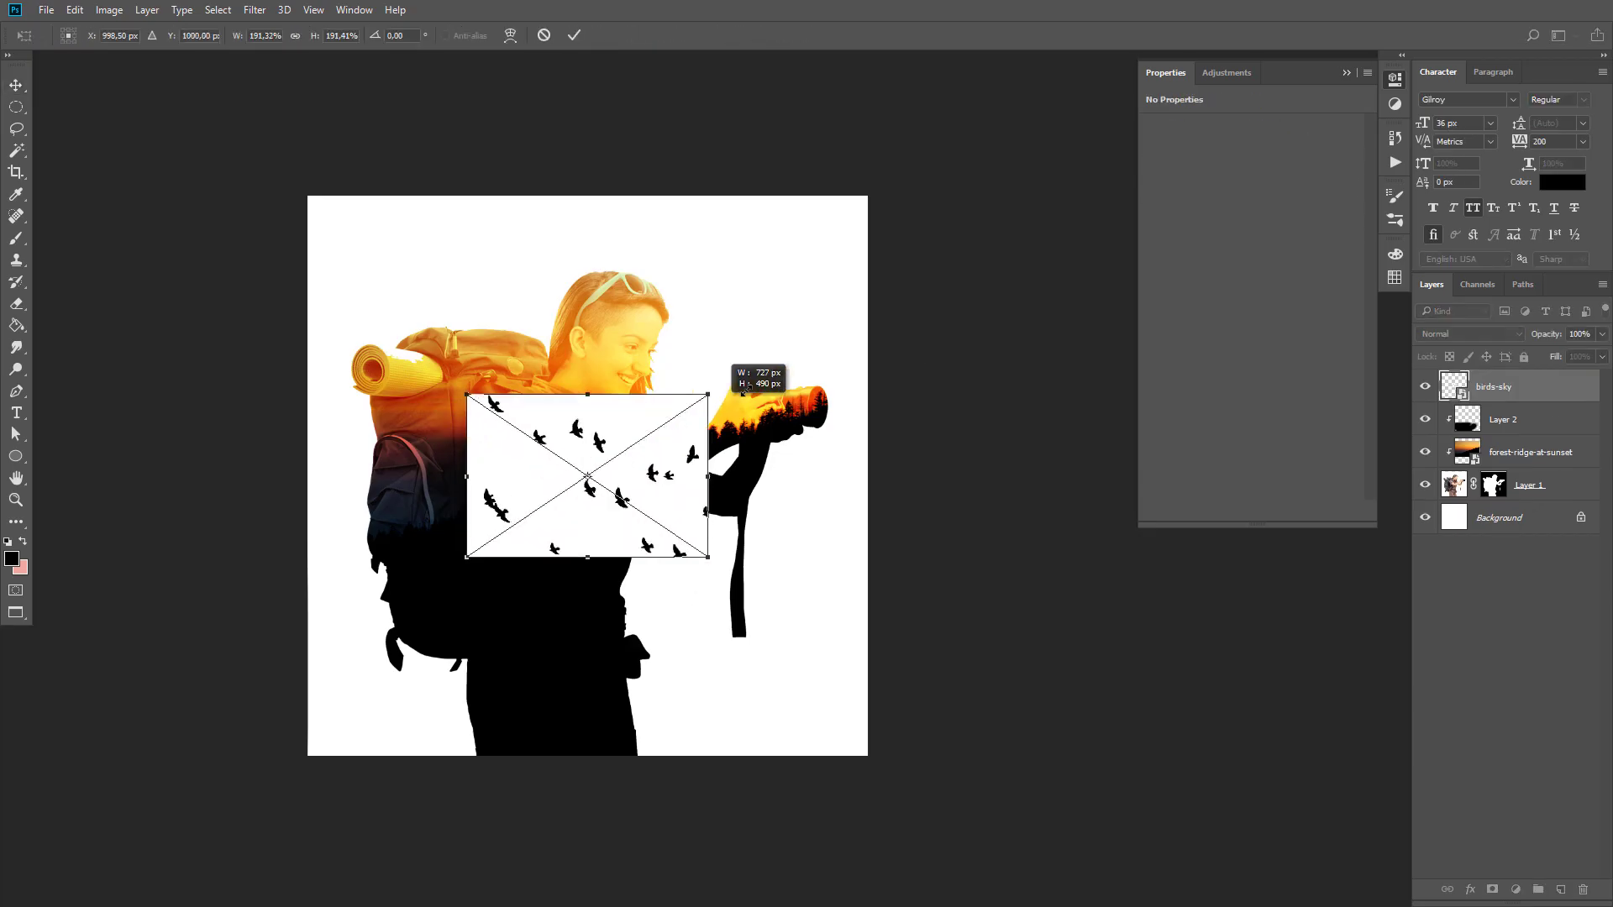
pyautogui.moveTo(642, 440); pyautogui.dragTo(752, 364)
pyautogui.press('Return')
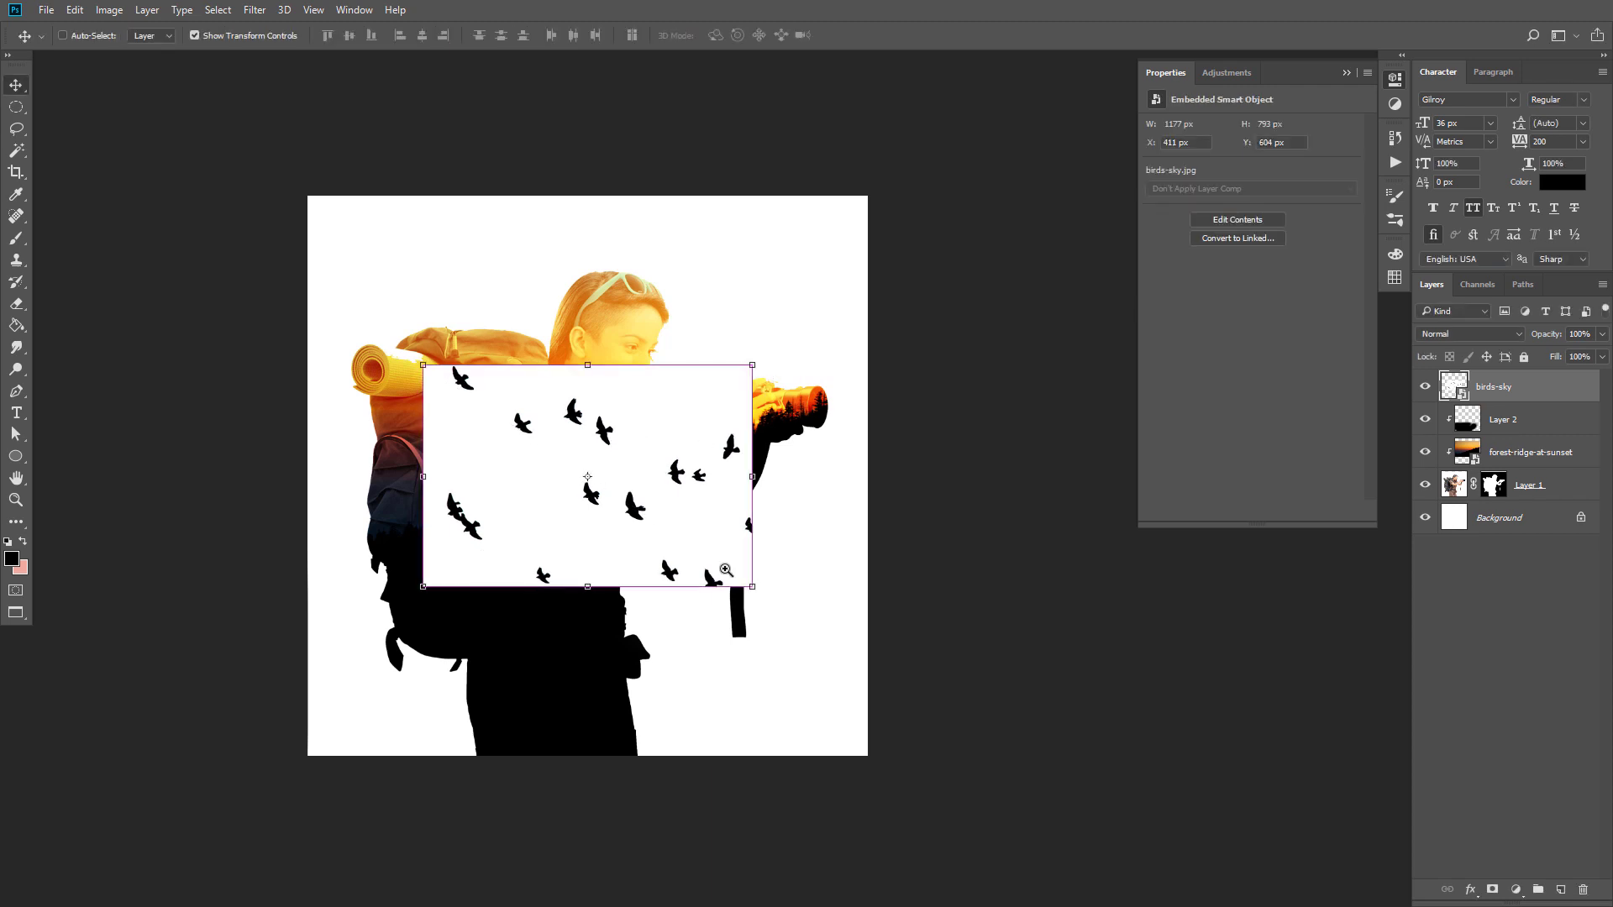
pyautogui.scroll(2, 728, 557)
pyautogui.scroll(2, 720, 565)
pyautogui.scroll(1, 684, 547)
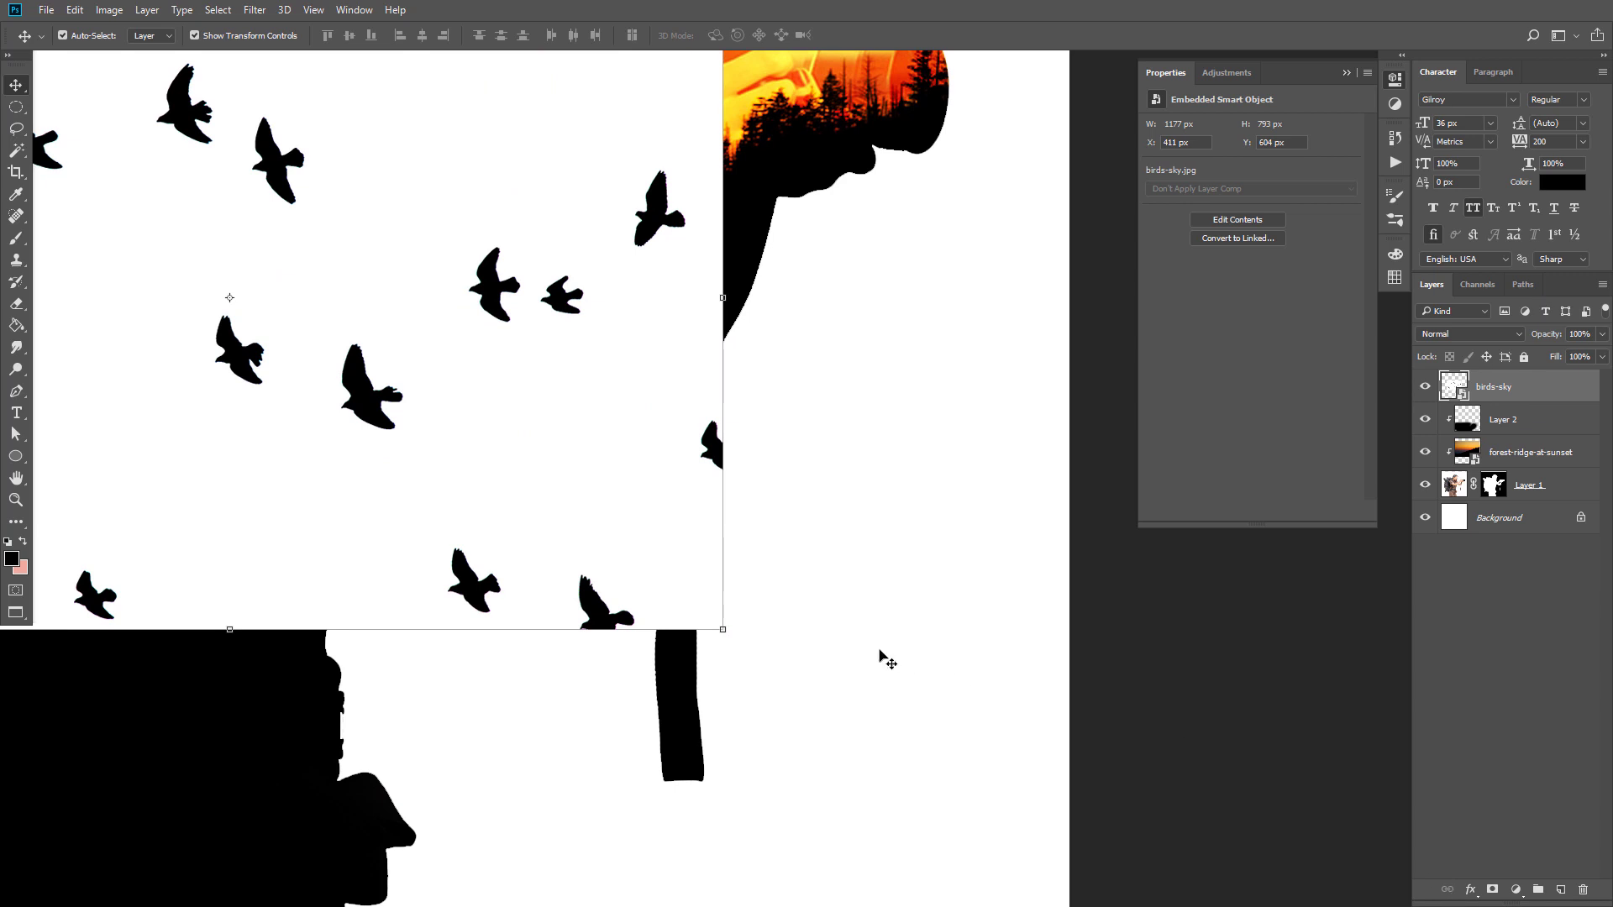
# Step: Rasterize birds-sky, erase stray birds near the camera strap at size 80, and set Darken blending
pyautogui.press('e')
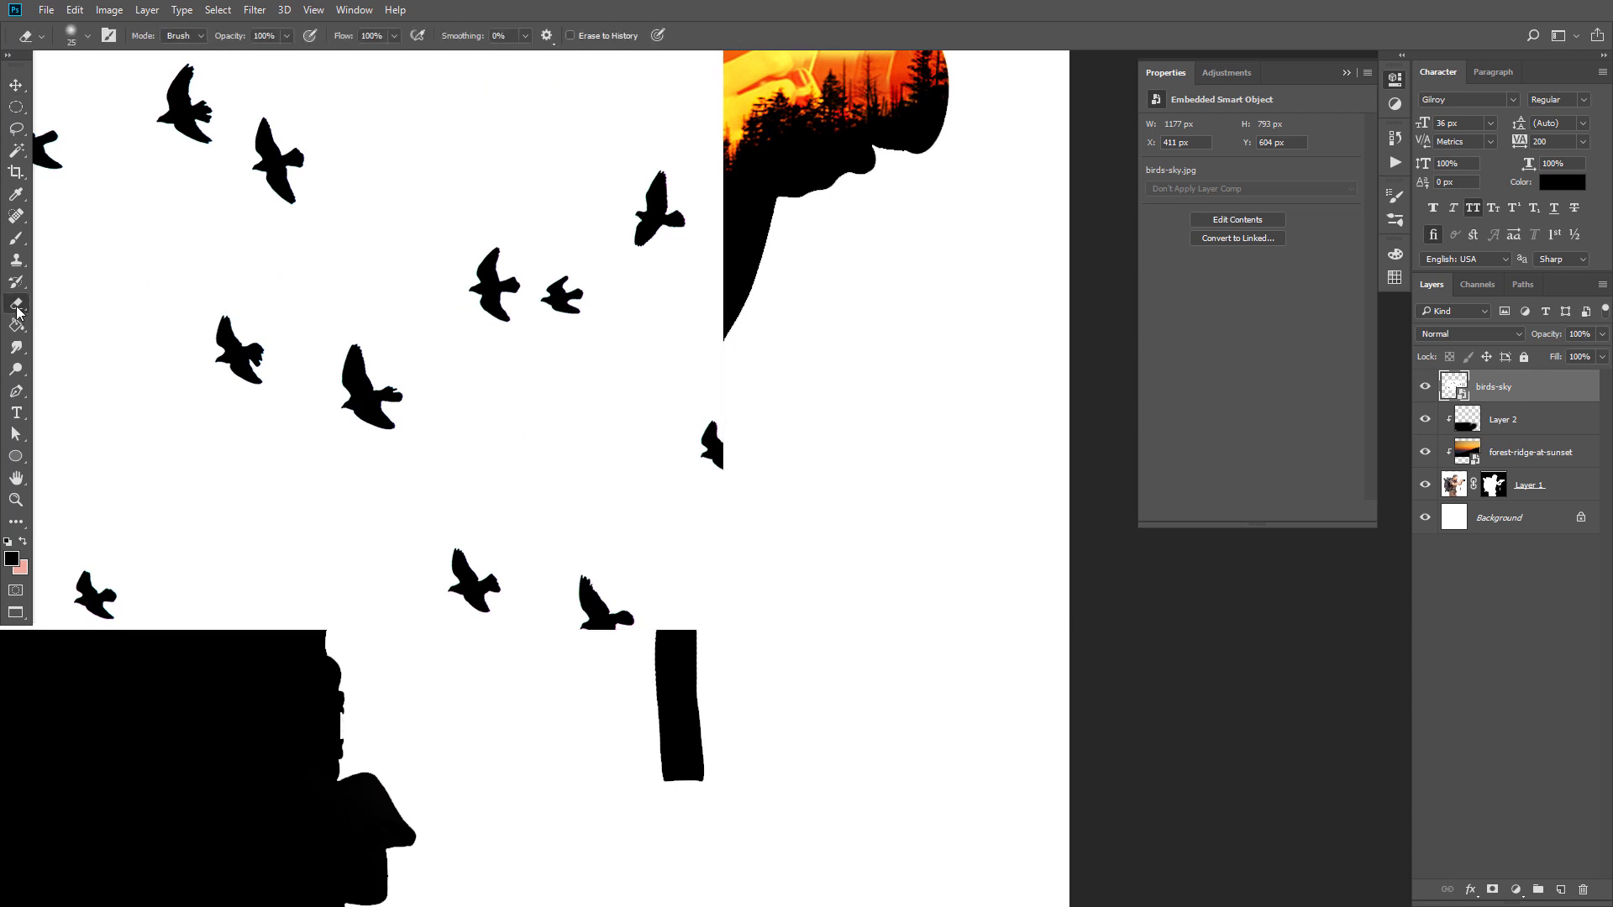
pyautogui.click(621, 554)
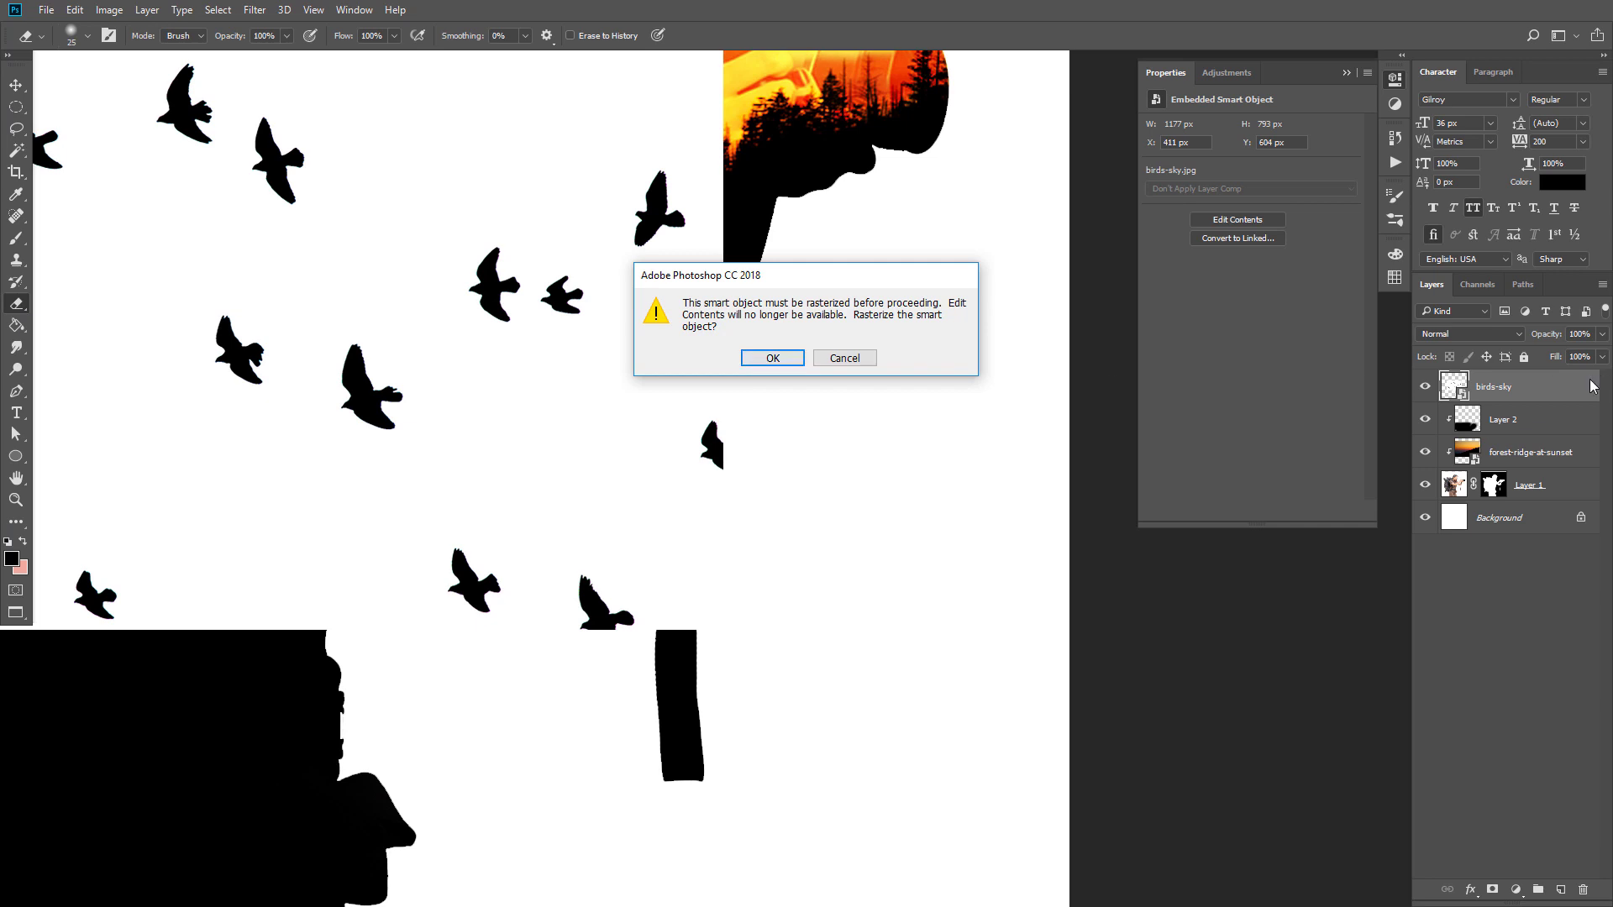
pyautogui.click(781, 363)
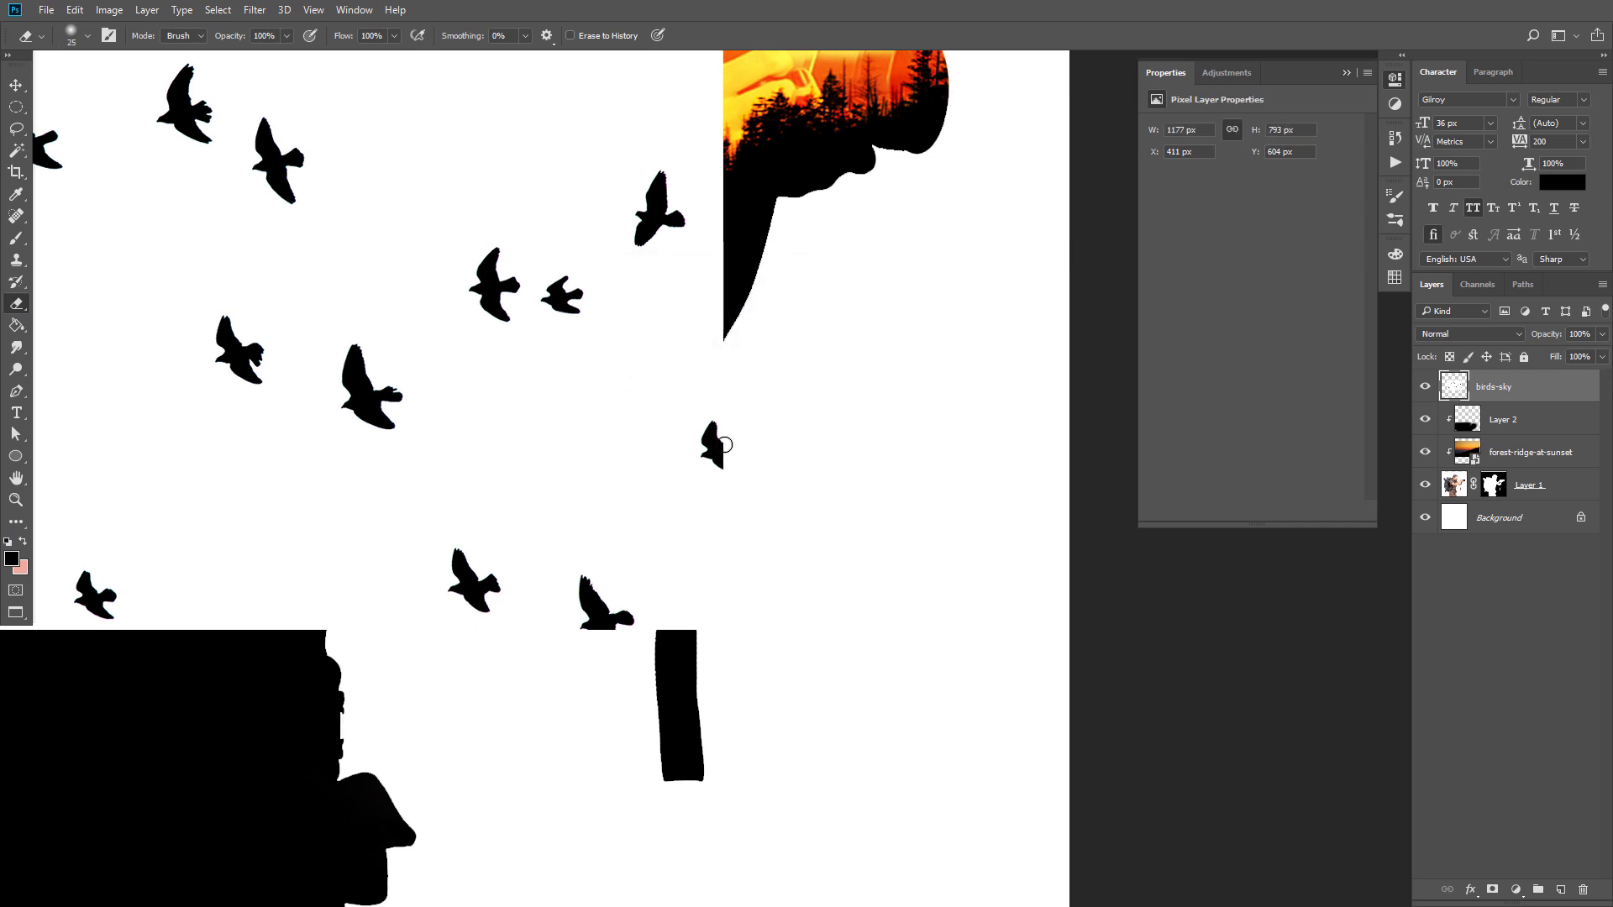
pyautogui.press(']')
pyautogui.press(']')
pyautogui.press(']')
pyautogui.moveTo(723, 446)
pyautogui.mouseDown()
pyautogui.moveTo(720, 493)
pyautogui.moveTo(694, 457)
pyautogui.moveTo(584, 560)
pyautogui.moveTo(631, 627)
pyautogui.mouseUp()
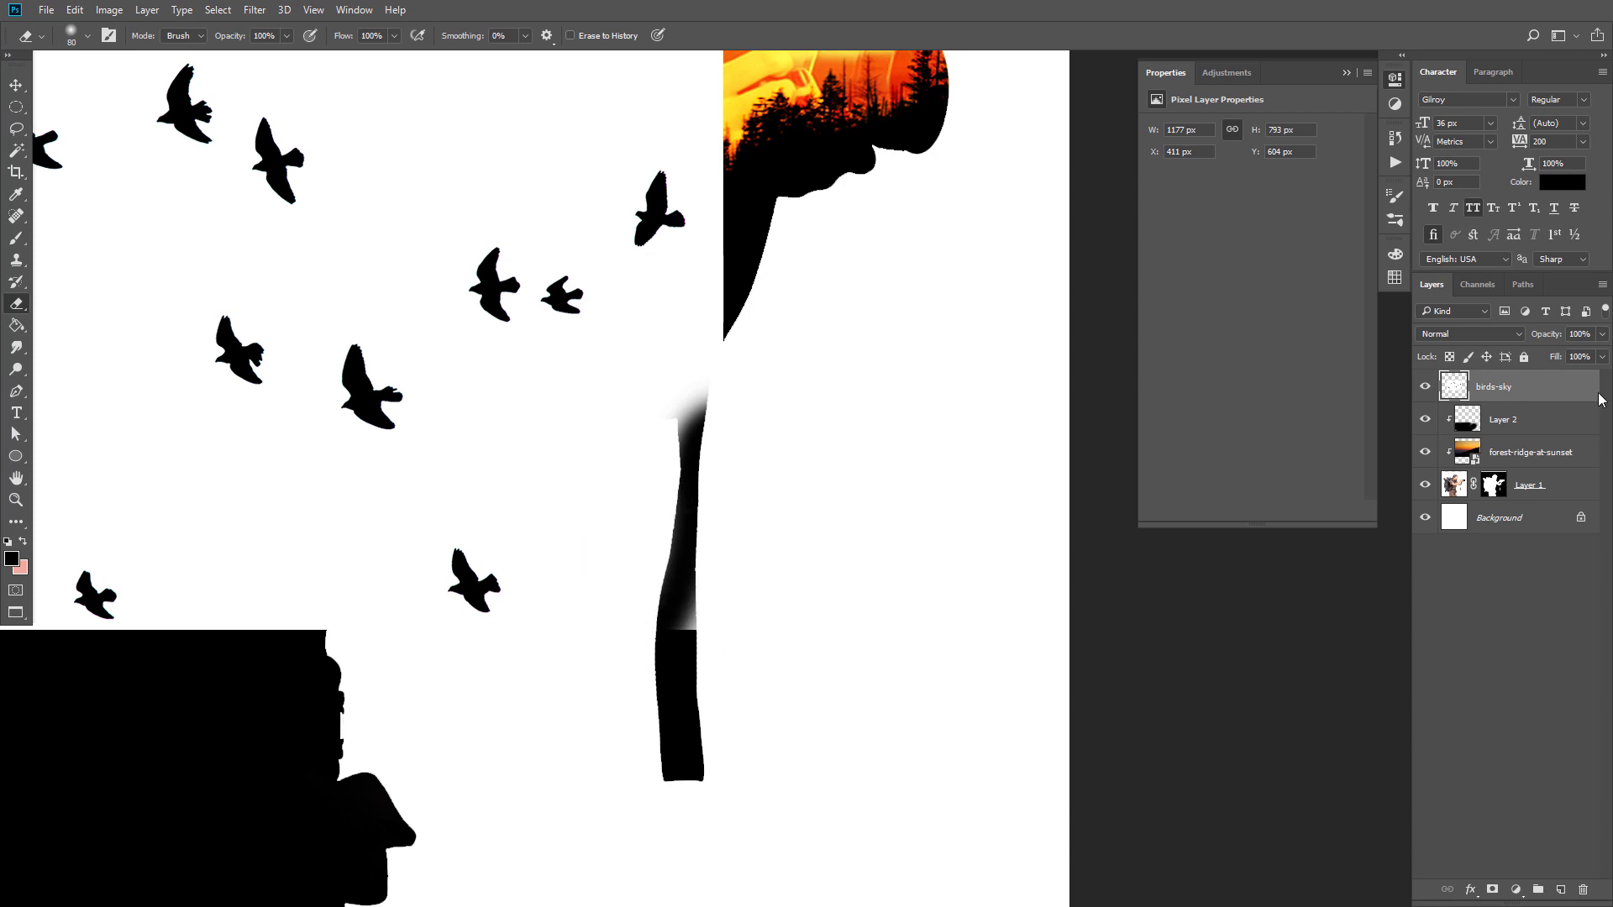
pyautogui.click(1466, 340)
pyautogui.click(1467, 382)
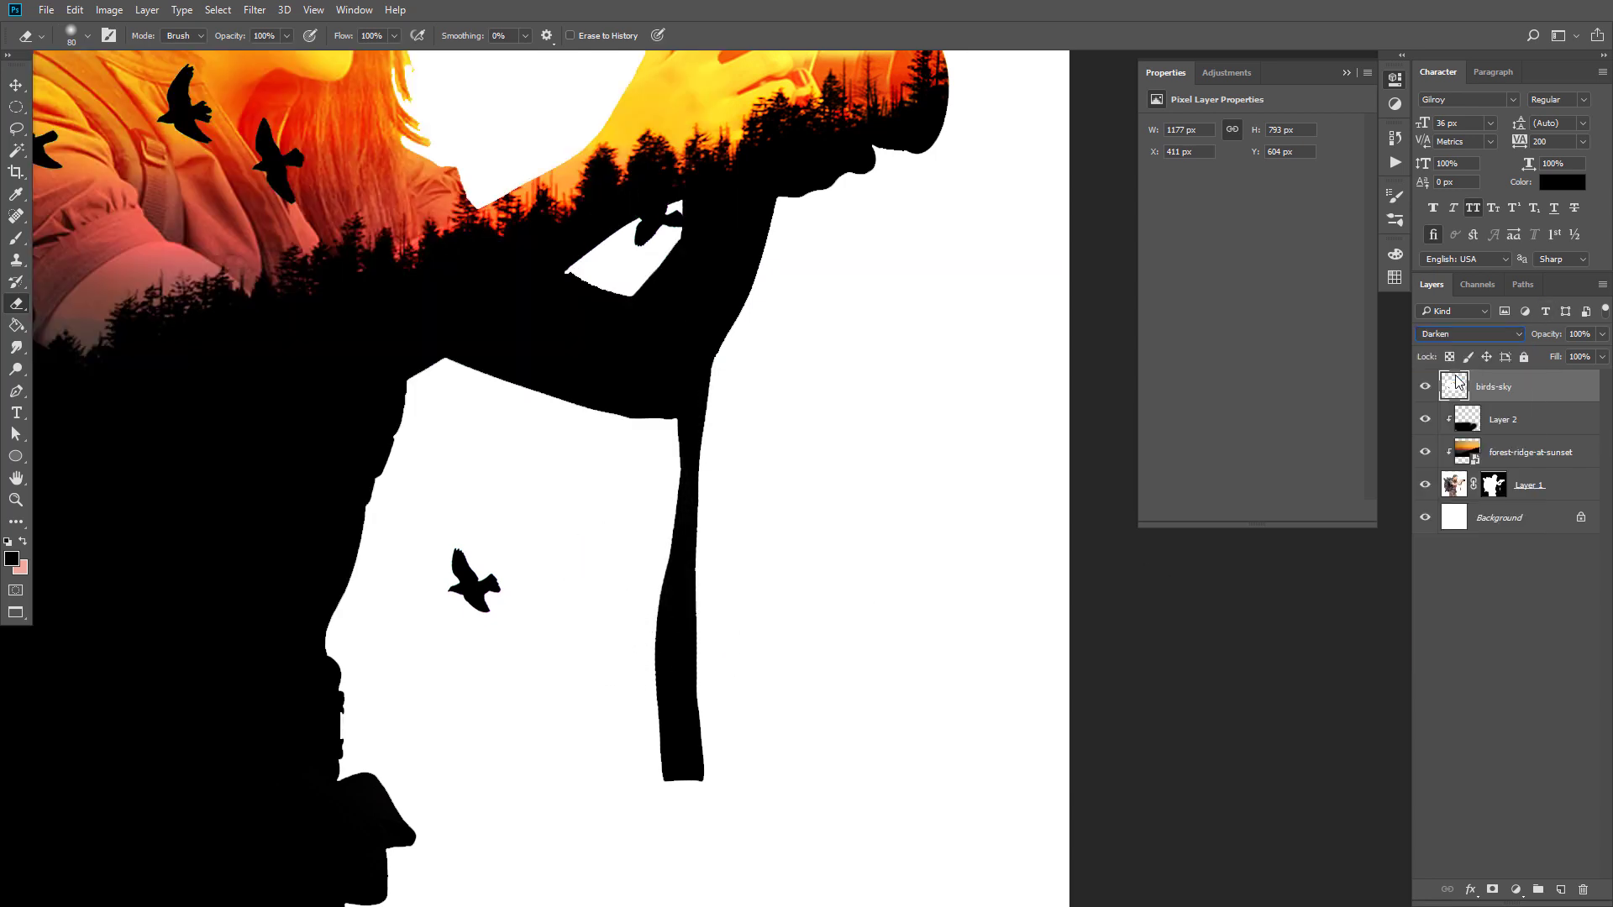
# Step: Move the bird flock above the backpack at about 43% scale, tilted roughly 32° clockwise
pyautogui.press('v')
pyautogui.scroll(2, 512, 443)
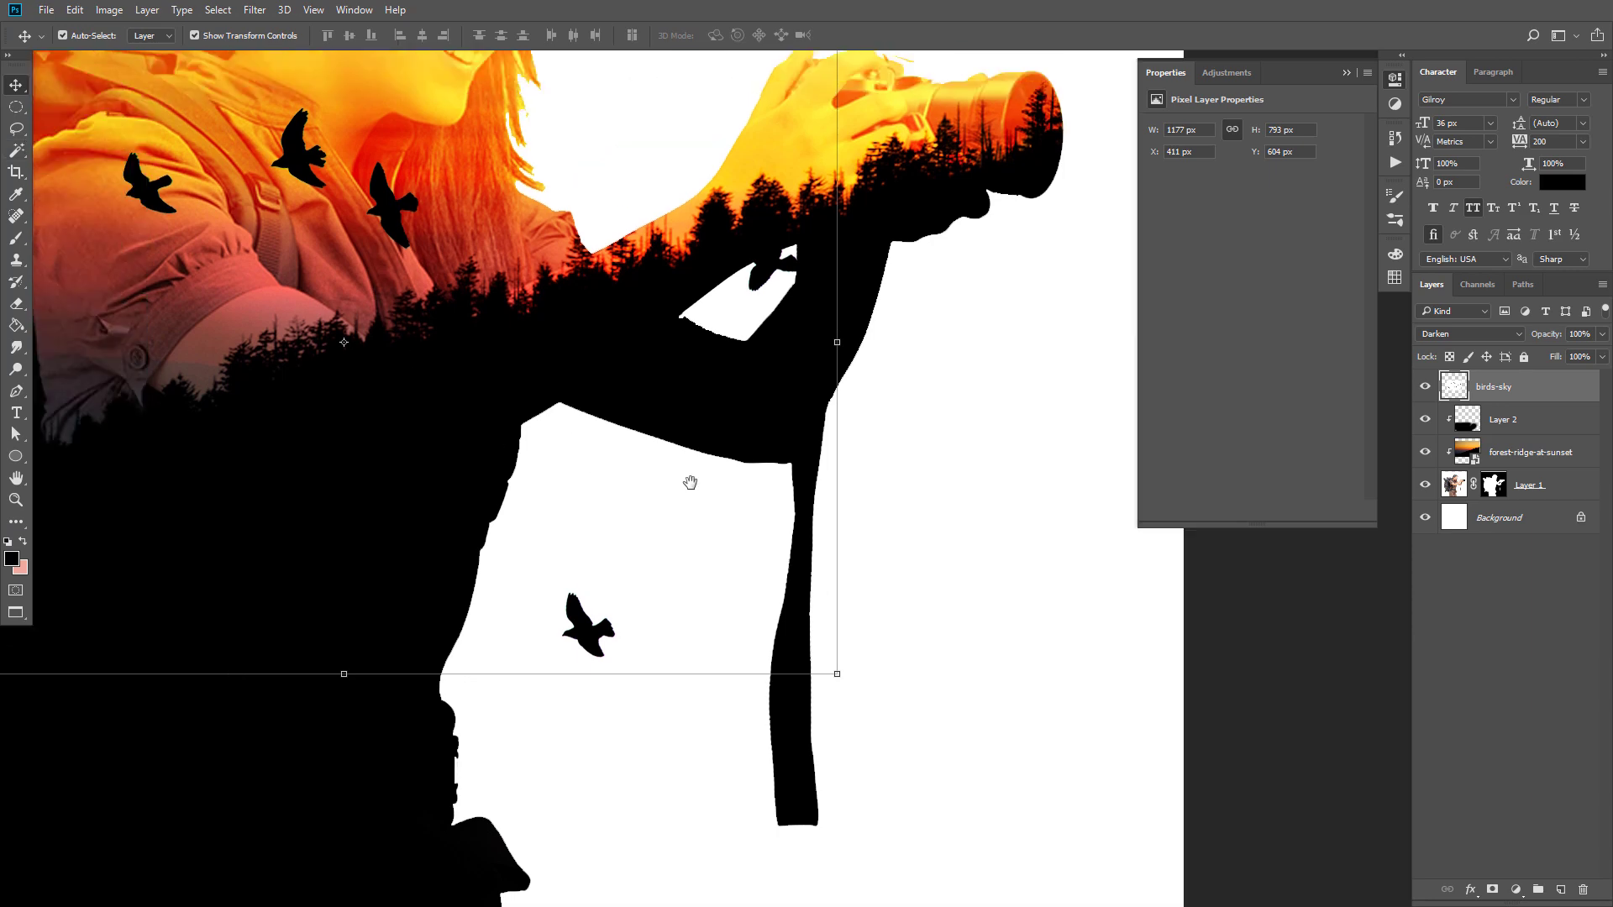
pyautogui.hscroll(-5, 500, 432)
pyautogui.scroll(-2, 500, 432)
pyautogui.scroll(-2, 499, 432)
pyautogui.hotkey('ctrl', 't')
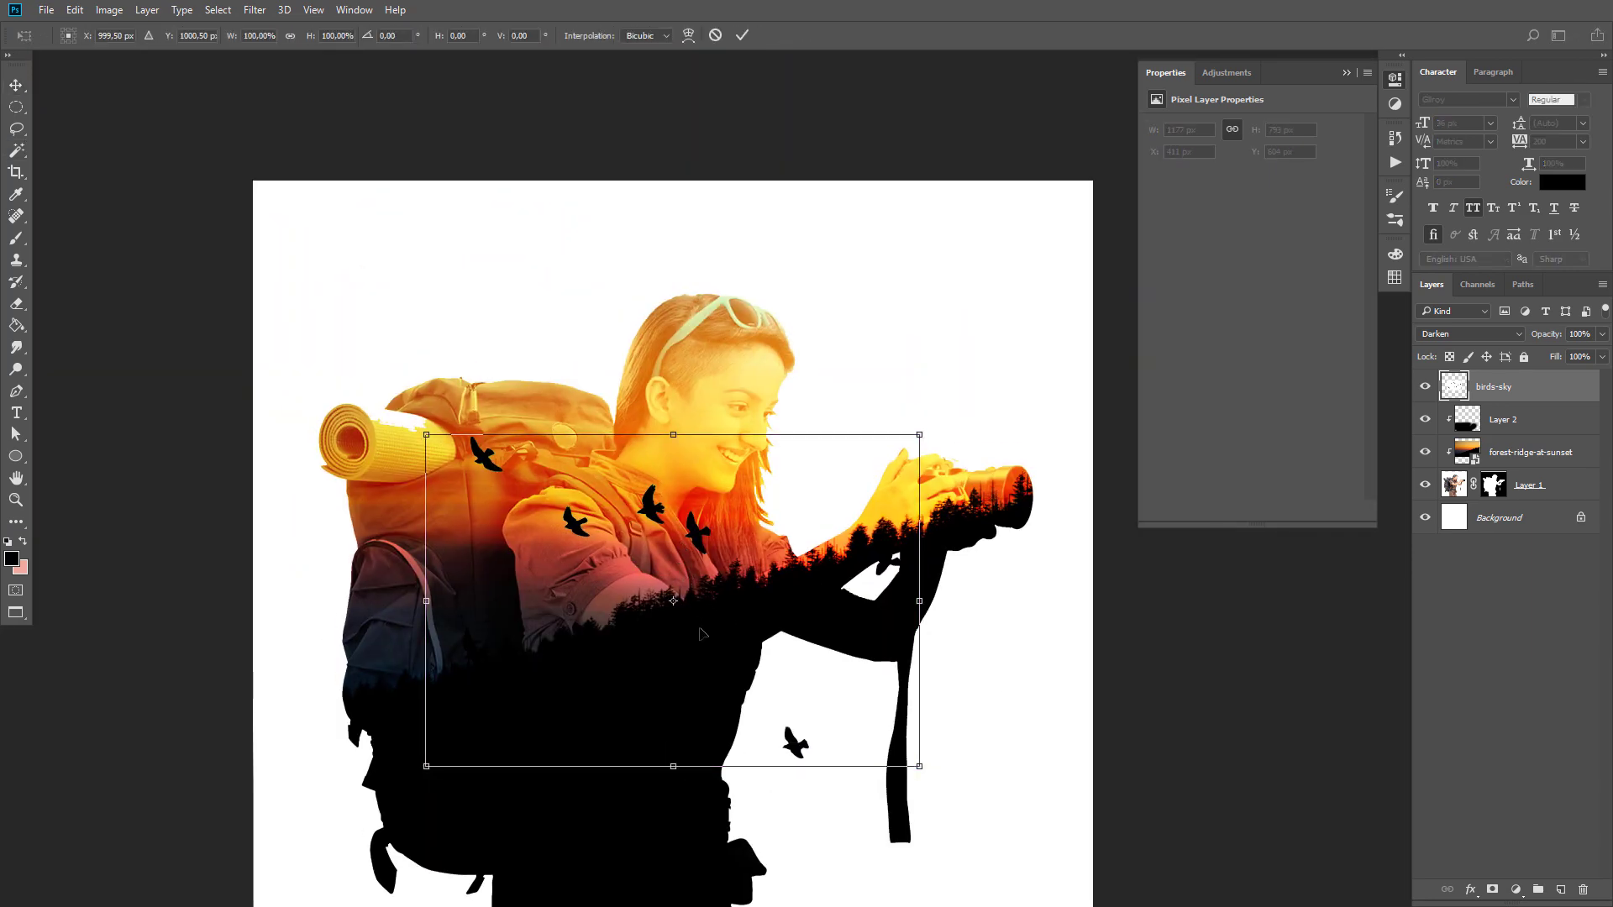
pyautogui.moveTo(756, 691)
pyautogui.mouseDown()
pyautogui.moveTo(473, 465)
pyautogui.moveTo(473, 483)
pyautogui.mouseUp()
pyautogui.moveTo(646, 252)
pyautogui.mouseDown()
pyautogui.moveTo(672, 409)
pyautogui.moveTo(519, 388)
pyautogui.moveTo(521, 424)
pyautogui.moveTo(497, 409)
pyautogui.mouseUp()
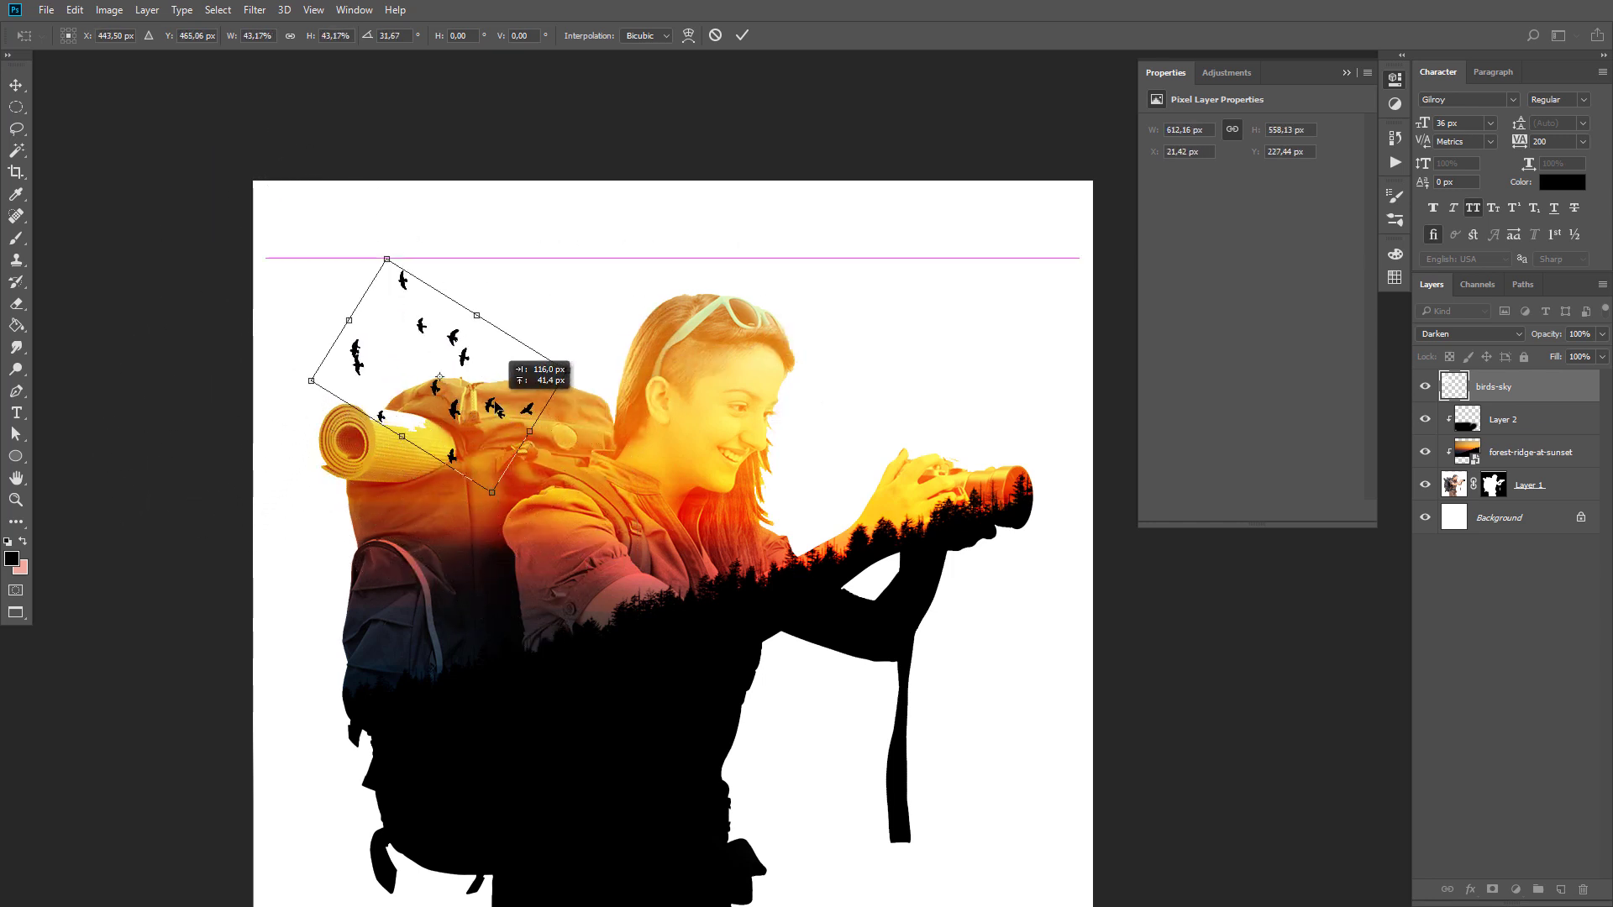
pyautogui.press('Return')
# Step: Target Layer 1's mask for editing
pyautogui.click(1462, 458)
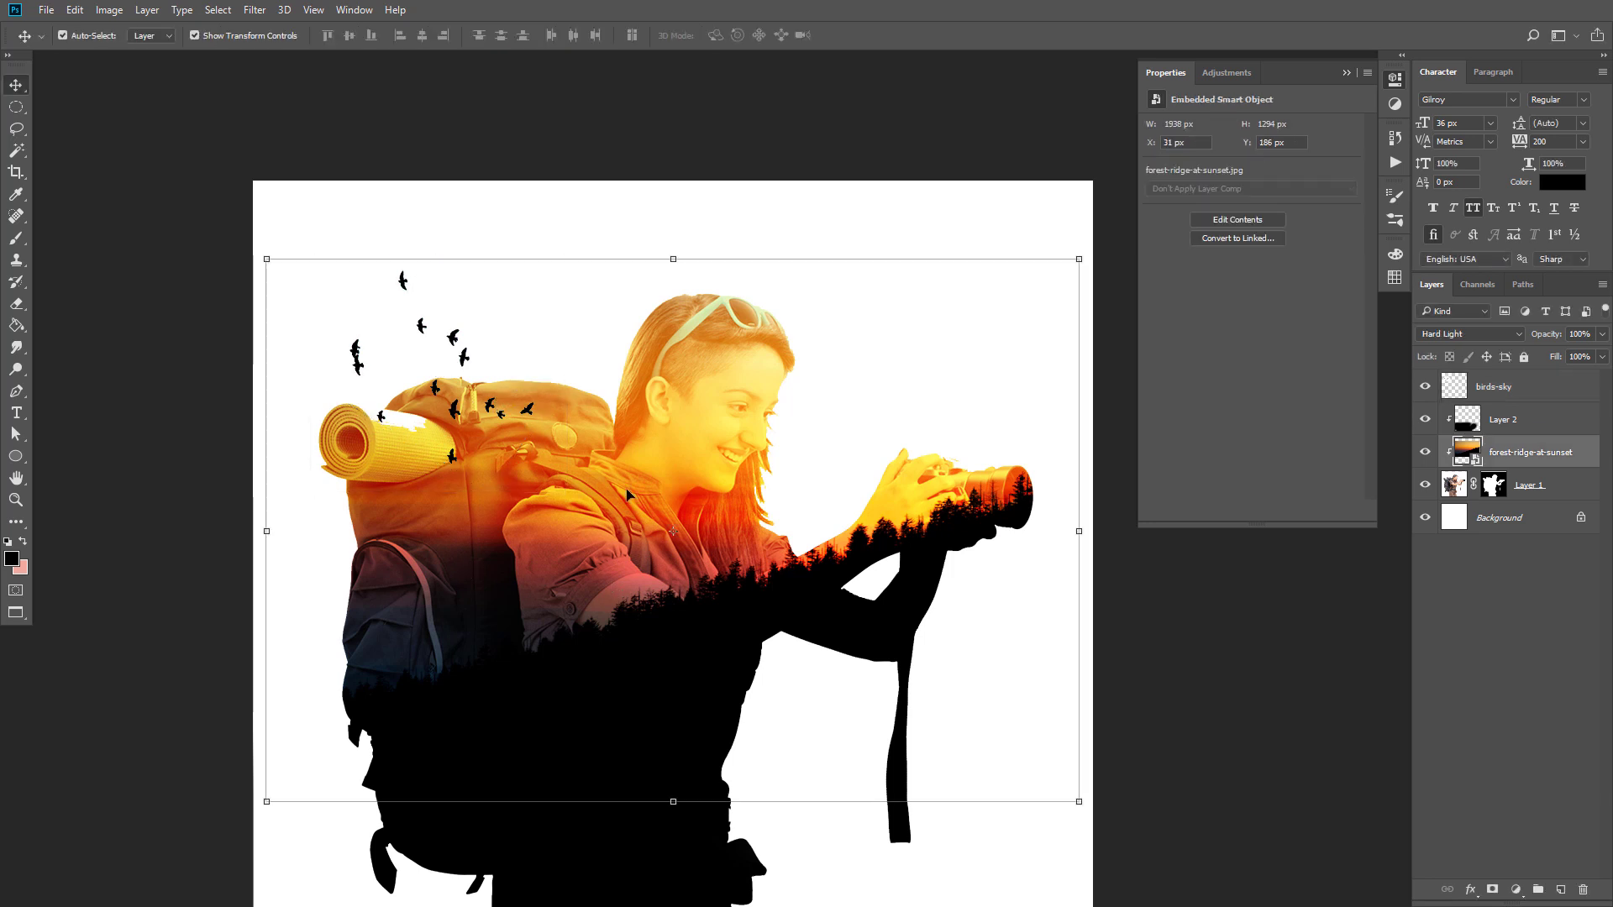
pyautogui.click(1530, 488)
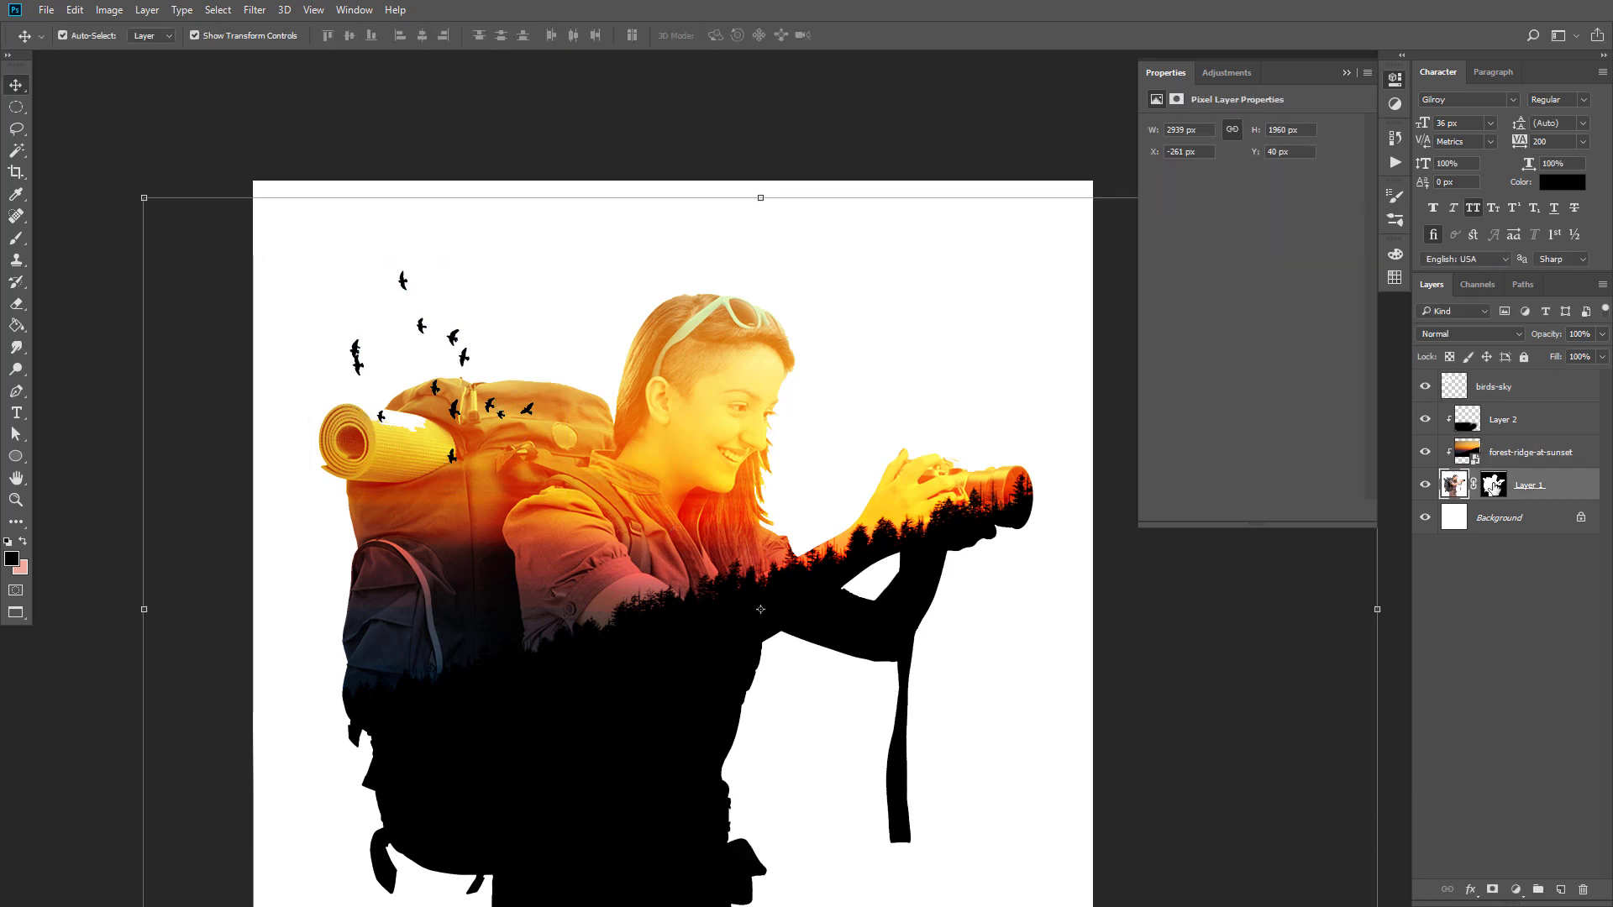
pyautogui.click(1493, 485)
pyautogui.scroll(2, 390, 431)
pyautogui.scroll(4, 378, 426)
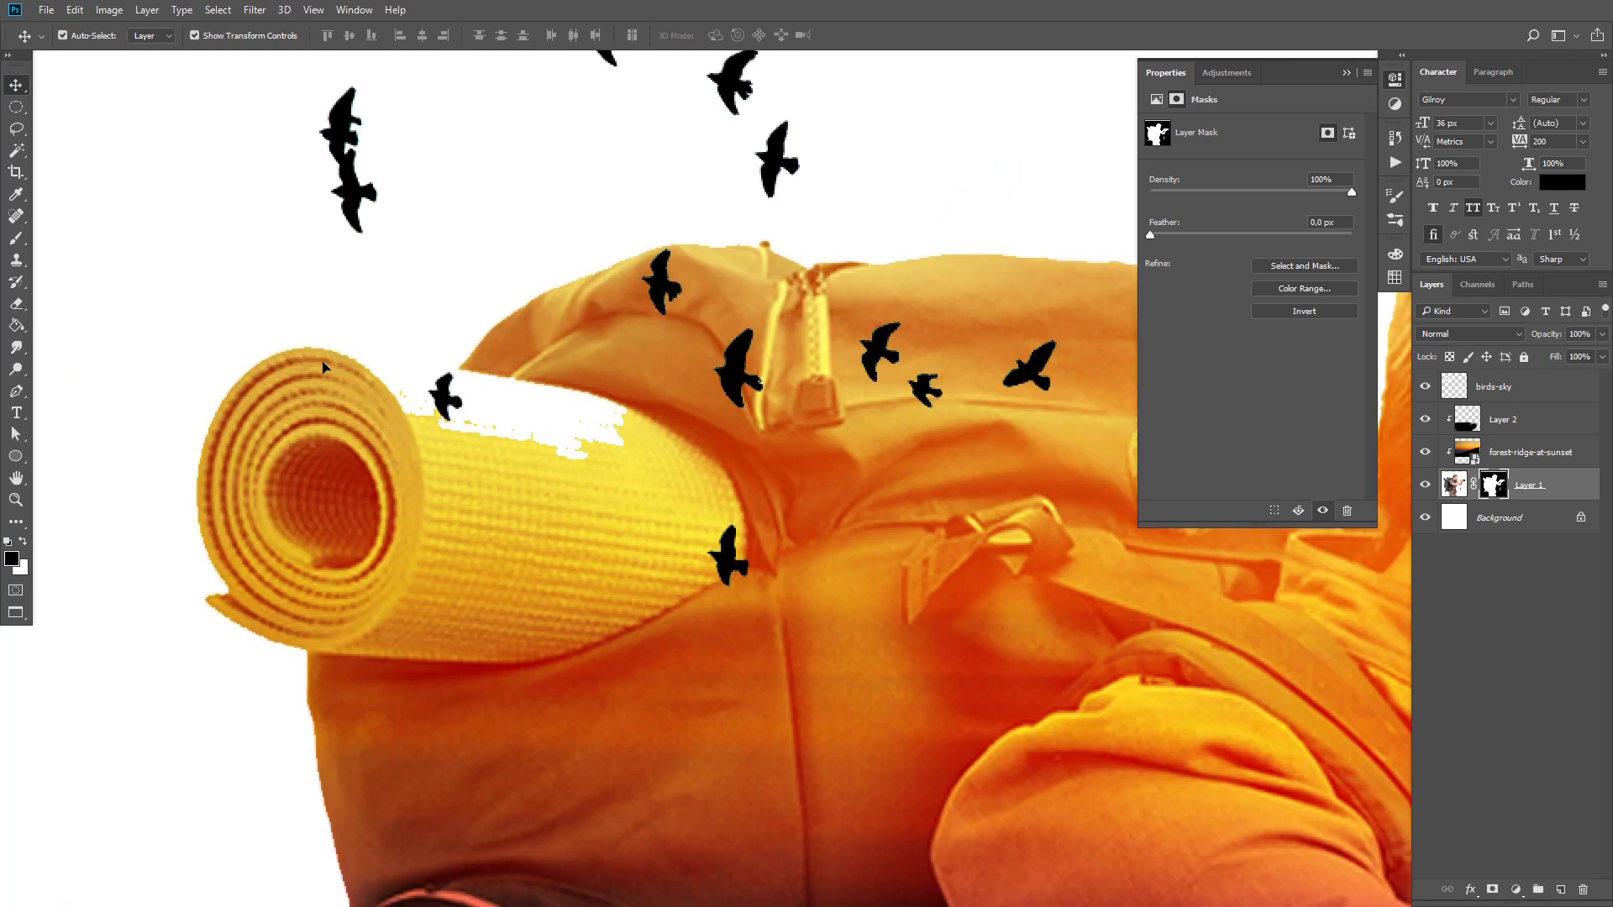
pyautogui.click(1465, 482)
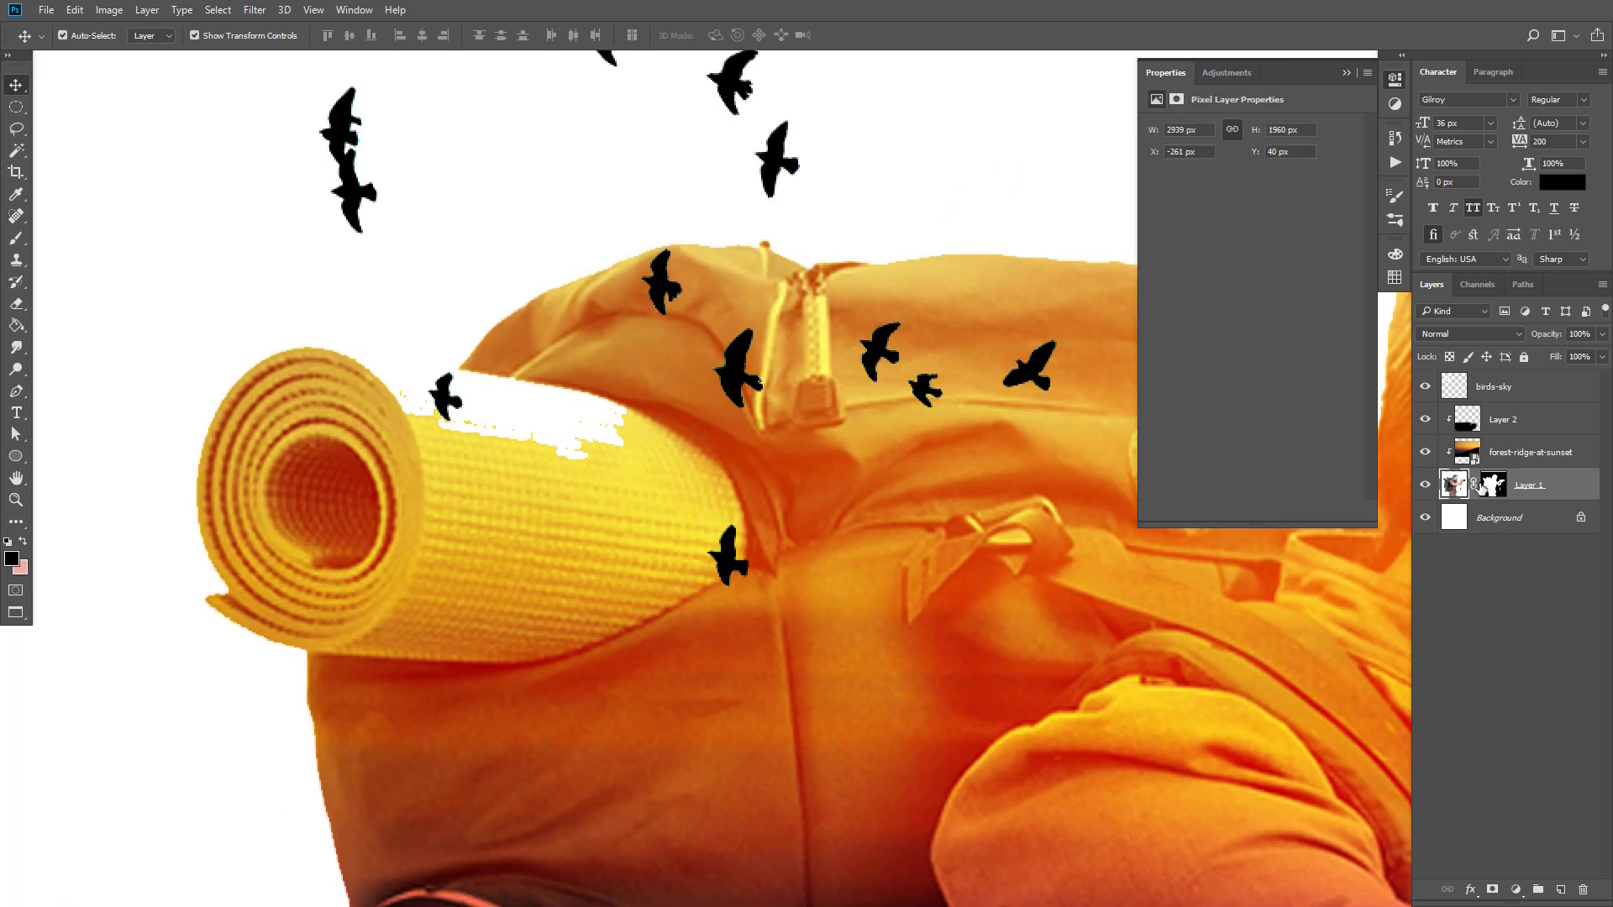
pyautogui.click(1500, 486)
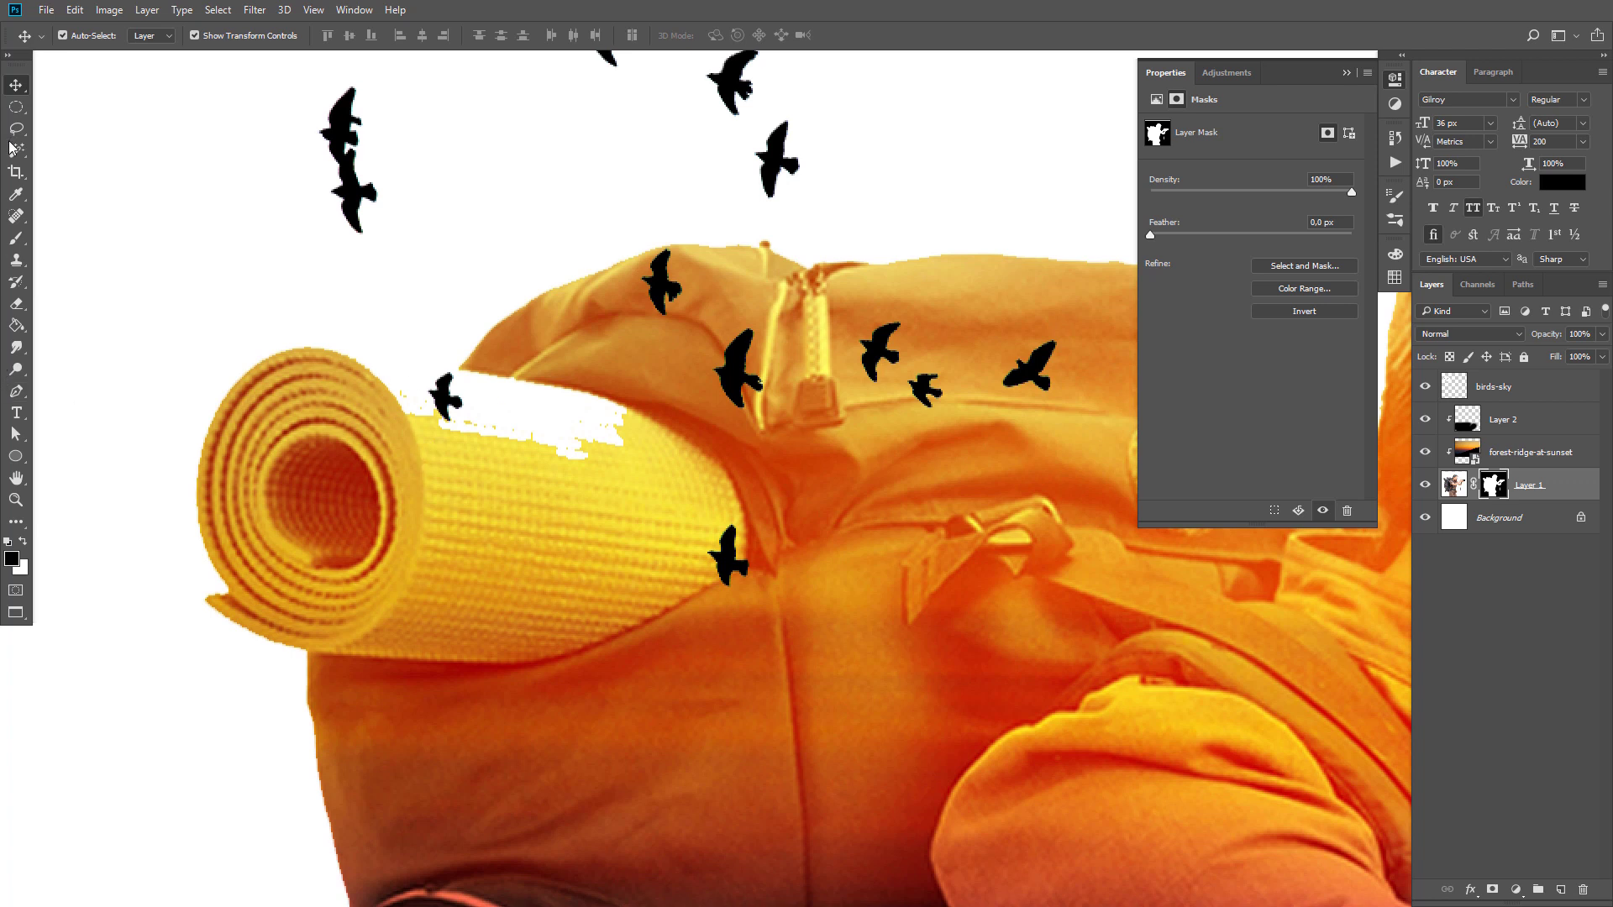
# Step: Paint white on the mask with a 100% hard, small brush to restore the yoga mat strip
pyautogui.click(16, 238)
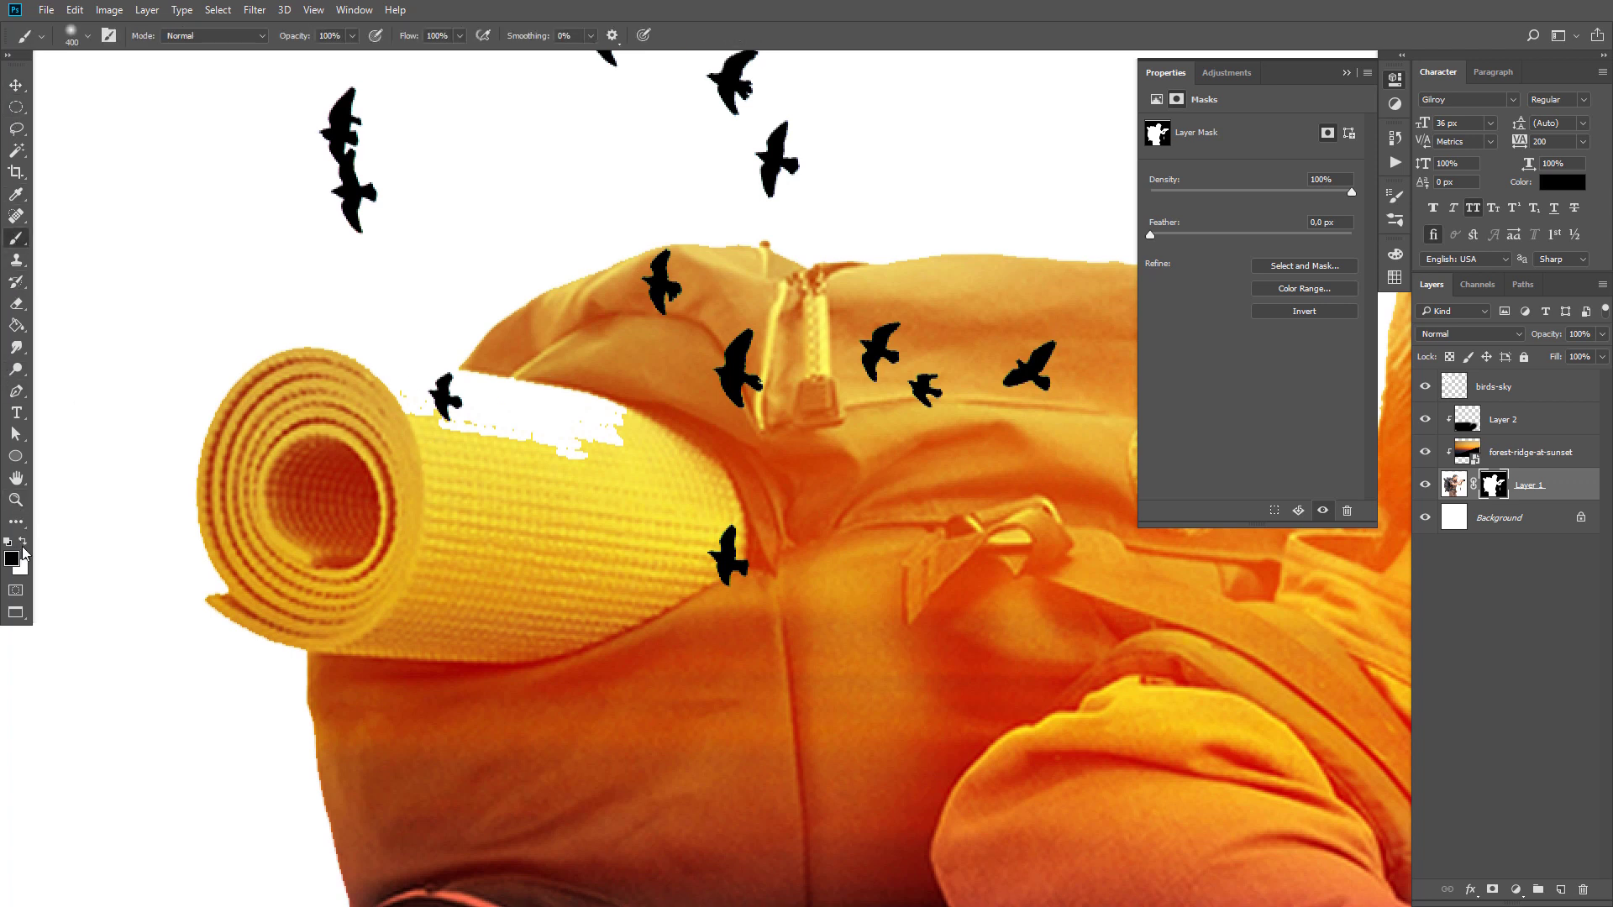
pyautogui.click(23, 543)
pyautogui.rightClick(592, 415)
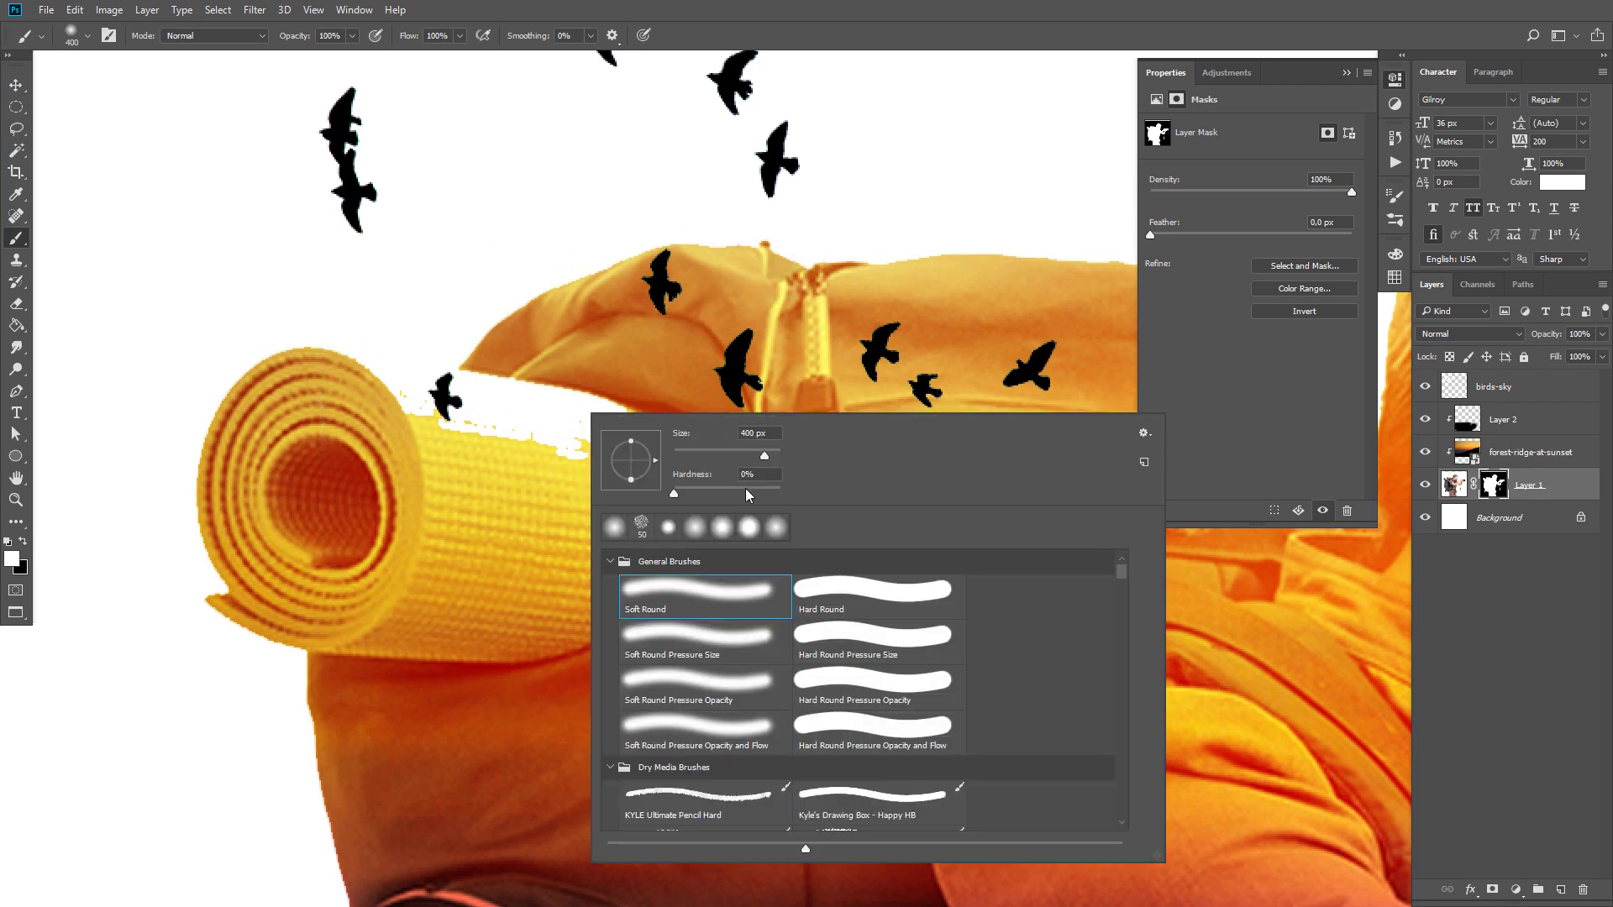
pyautogui.moveTo(745, 493); pyautogui.dragTo(791, 491)
pyautogui.press('Return')
pyautogui.press('[')
pyautogui.press('[')
pyautogui.press('[')
pyautogui.press('[')
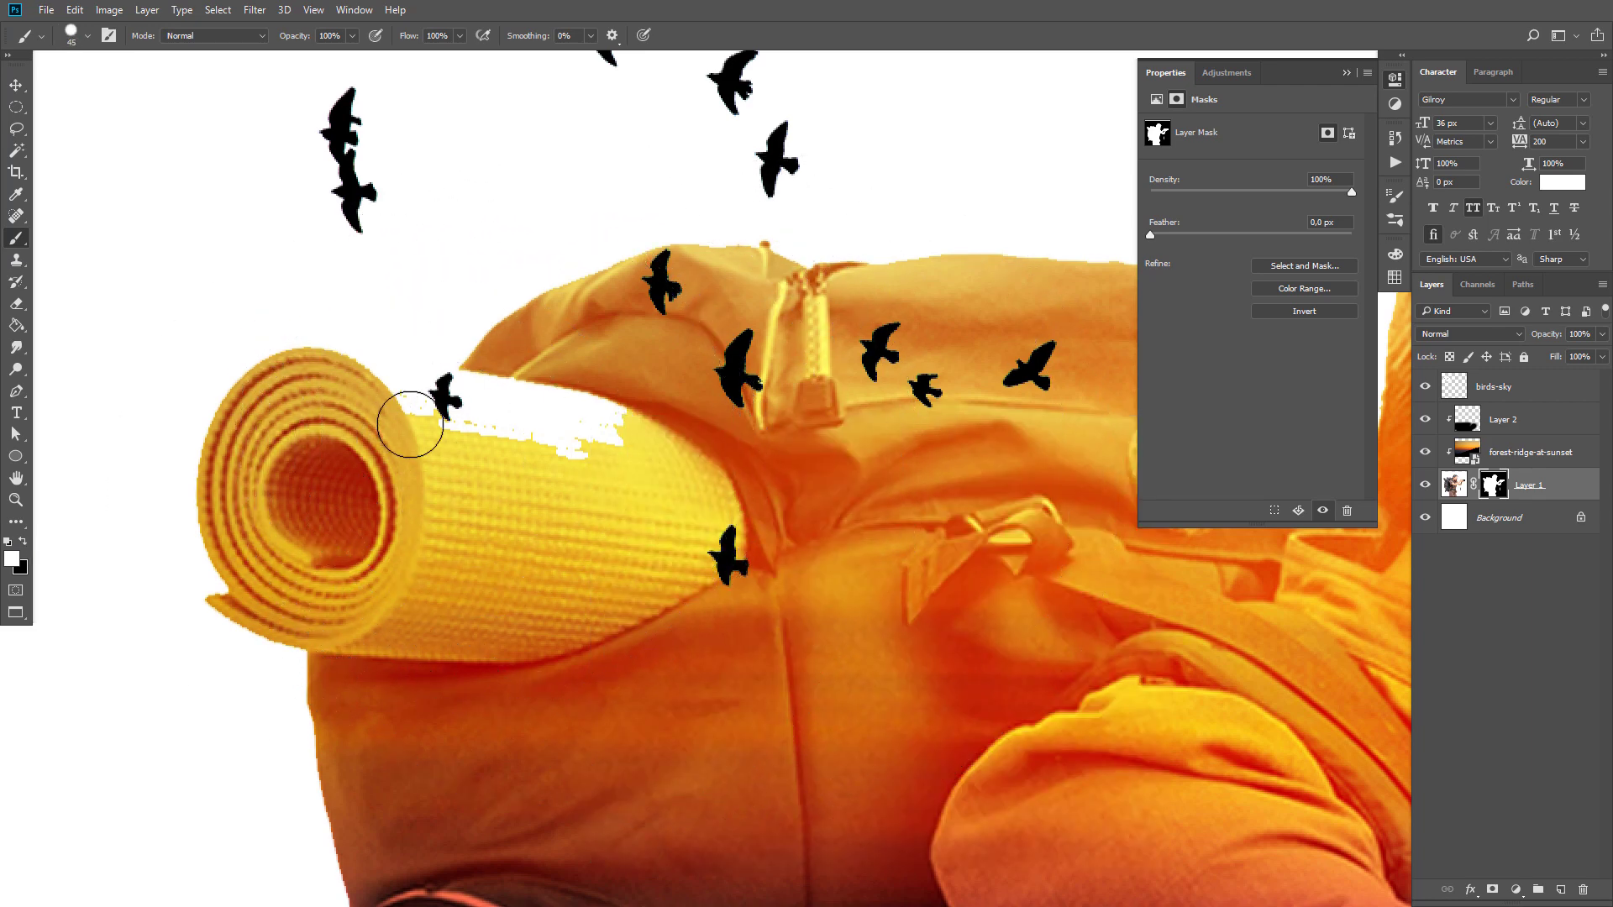
pyautogui.moveTo(410, 424)
pyautogui.mouseDown()
pyautogui.moveTo(648, 461)
pyautogui.moveTo(397, 414)
pyautogui.mouseUp()
pyautogui.press('[')
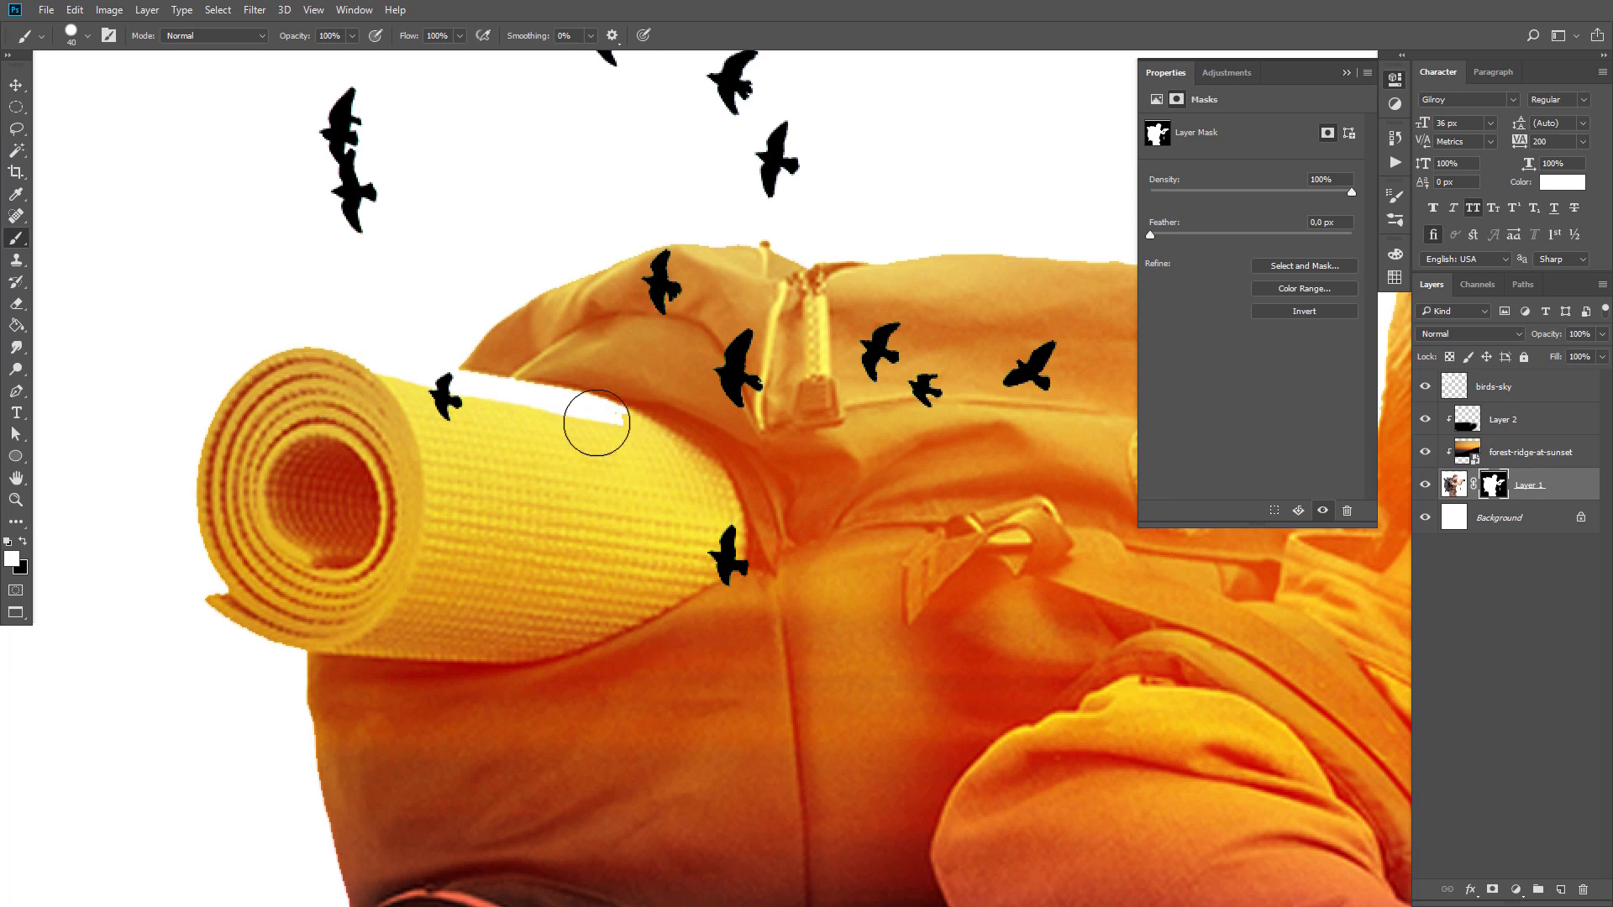
pyautogui.moveTo(597, 423); pyautogui.dragTo(634, 432)
pyautogui.scroll(-2, 320, 454)
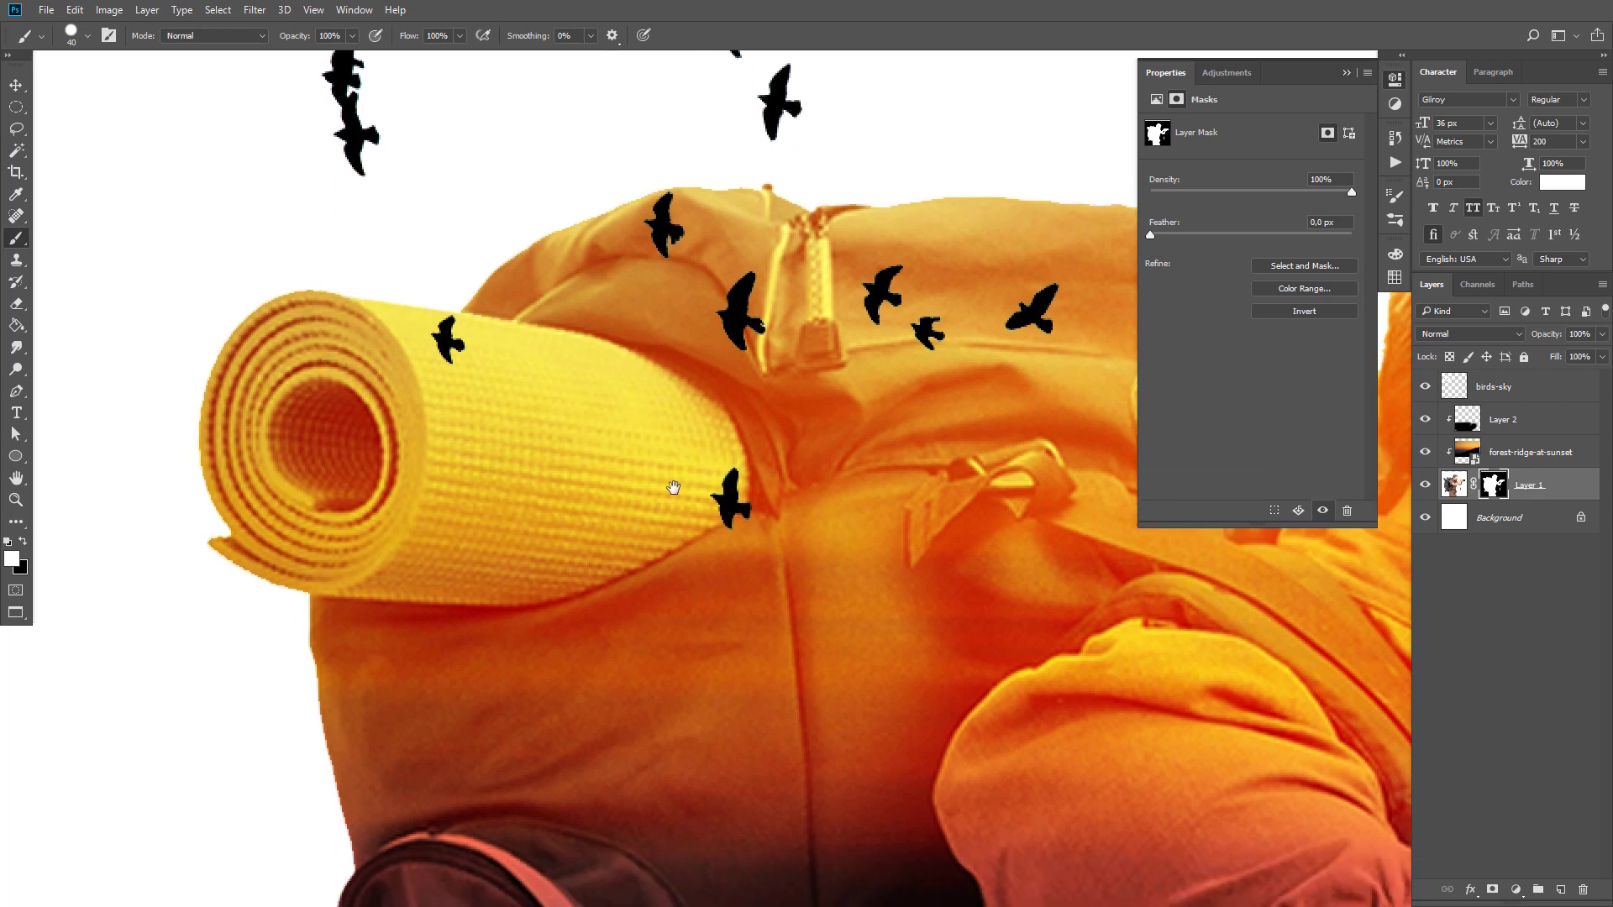
# Step: Zoom out to fit the whole poster and select the birds-sky layer with the Move tool
pyautogui.hotkey('ctrl', '0')
pyautogui.press('v')
pyautogui.hotkey('ctrl', '-')
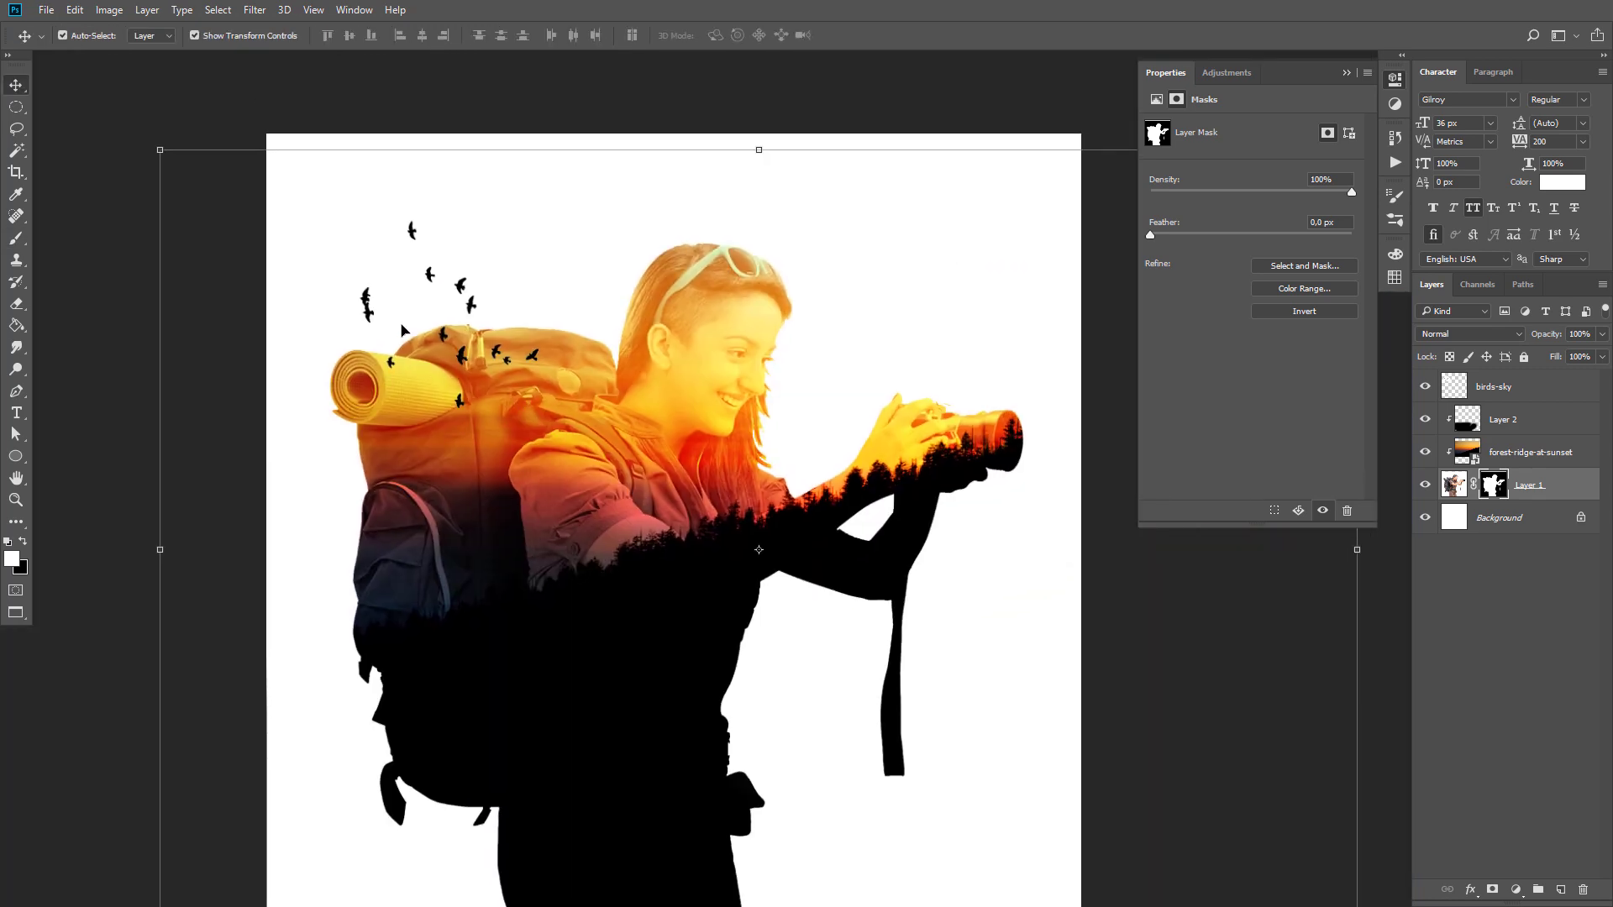
pyautogui.click(370, 315)
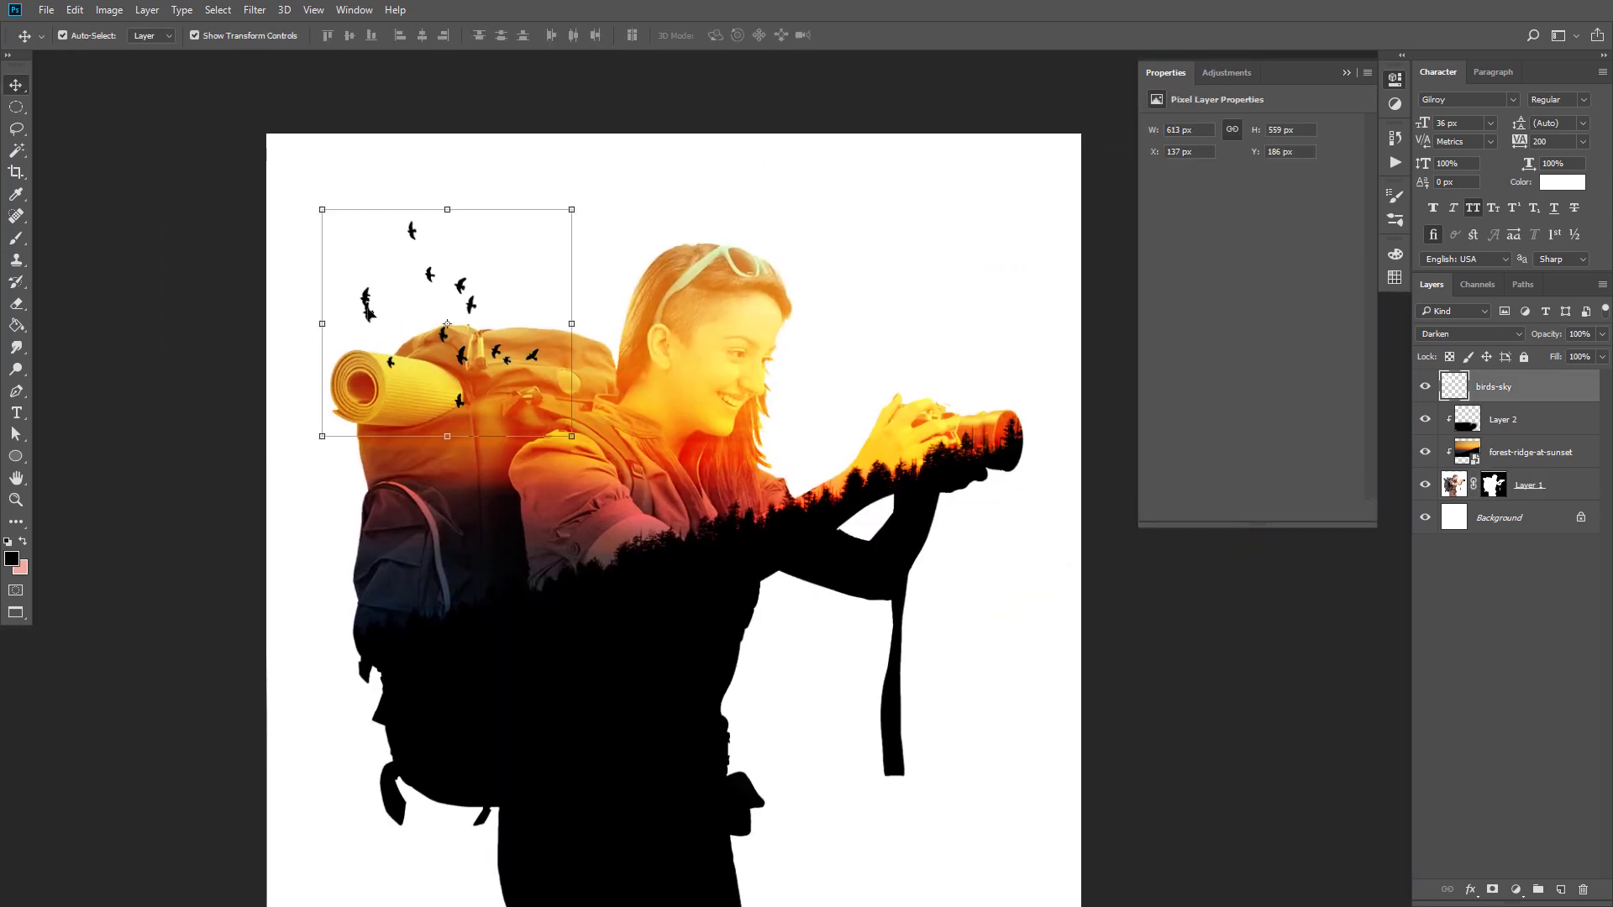
# Step: Nudge the bird flock further up-left and duplicate the birds-sky layer
pyautogui.click(572, 212)
pyautogui.moveTo(487, 373)
pyautogui.mouseDown()
pyautogui.moveTo(431, 343)
pyautogui.moveTo(607, 369)
pyautogui.moveTo(634, 346)
pyautogui.mouseUp()
pyautogui.hotkey('ctrl', 'j')
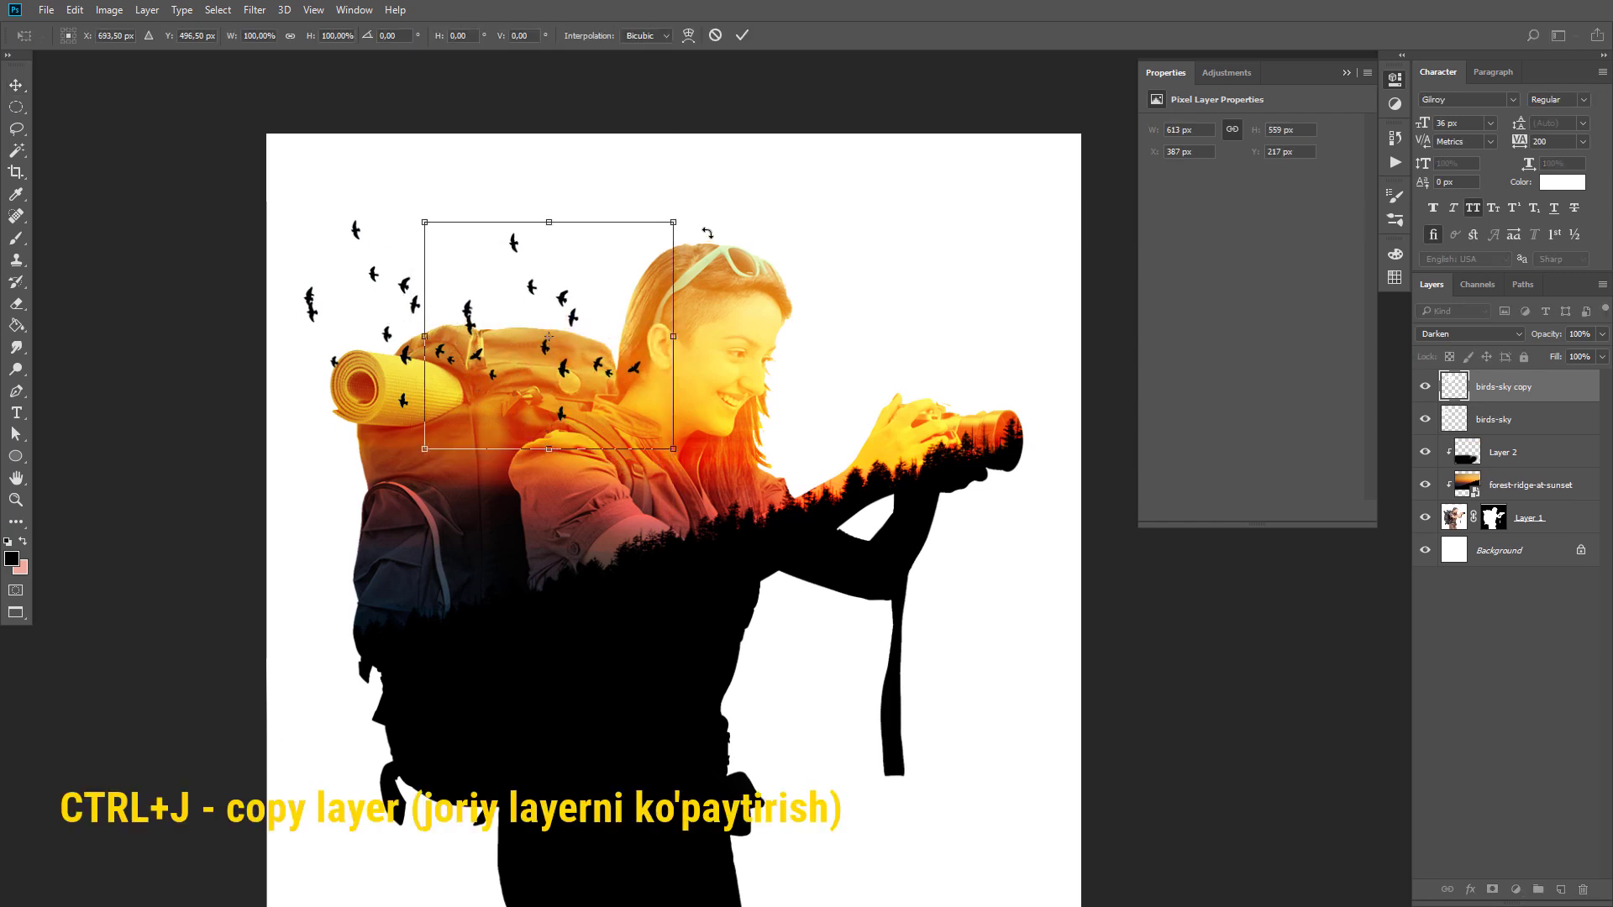
# Step: Shrink the copied flock to about 69%, tilt it, and place it over the backpack top
pyautogui.moveTo(693, 206)
pyautogui.mouseDown()
pyautogui.moveTo(702, 313)
pyautogui.moveTo(786, 227)
pyautogui.moveTo(647, 291)
pyautogui.mouseUp()
pyautogui.moveTo(827, 306); pyautogui.dragTo(823, 340)
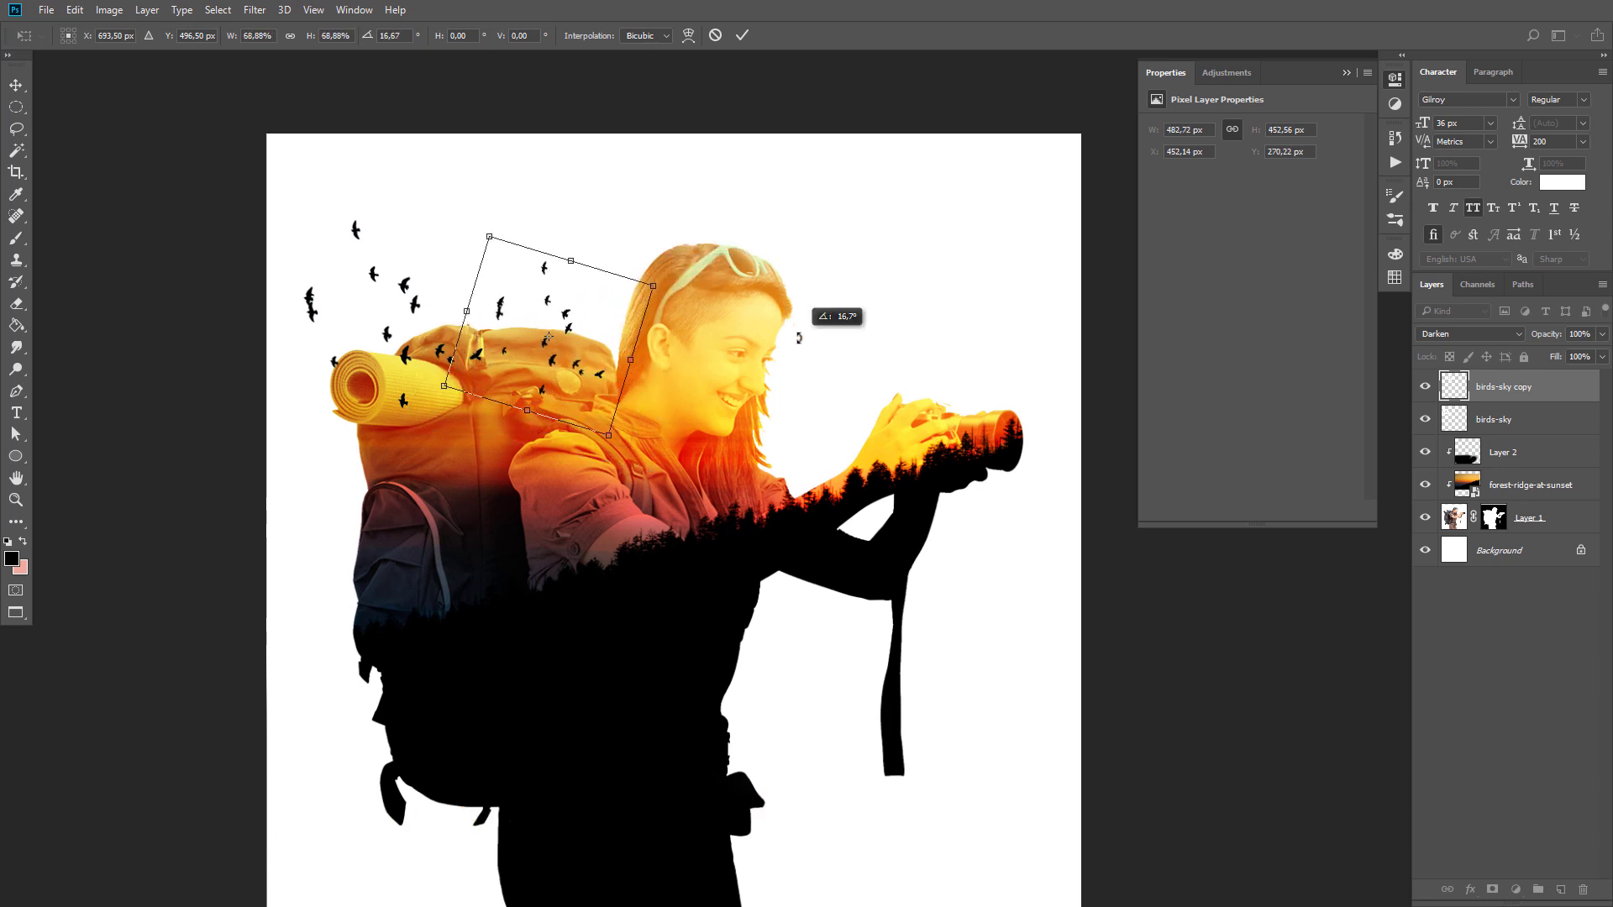
pyautogui.moveTo(554, 362); pyautogui.dragTo(540, 372)
pyautogui.press('Return')
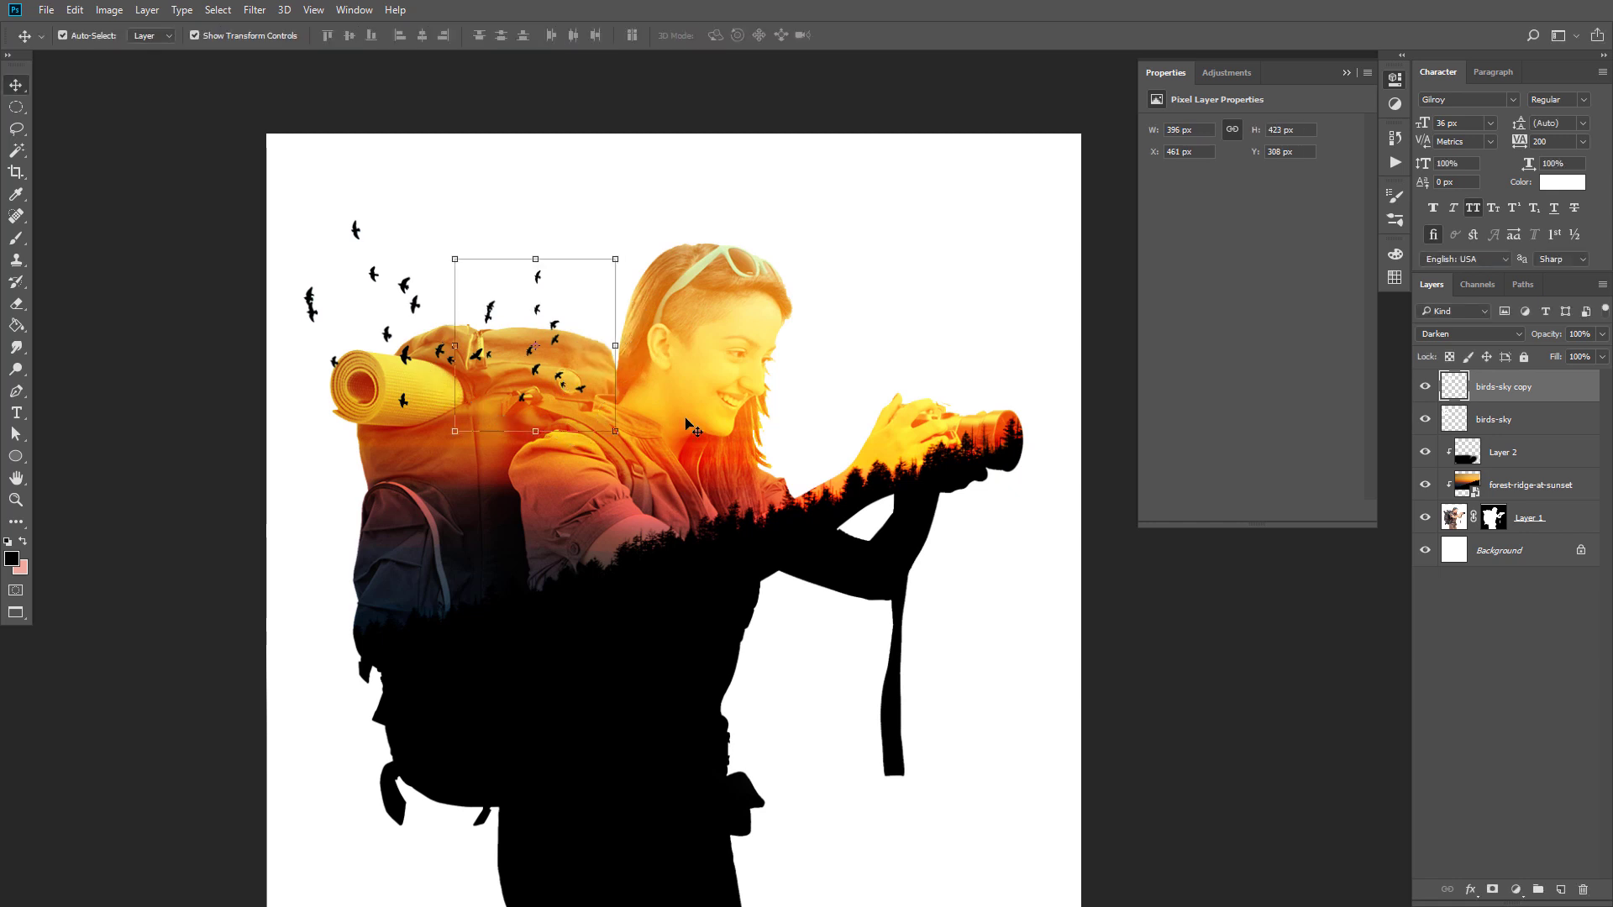
pyautogui.moveTo(736, 485); pyautogui.dragTo(714, 417)
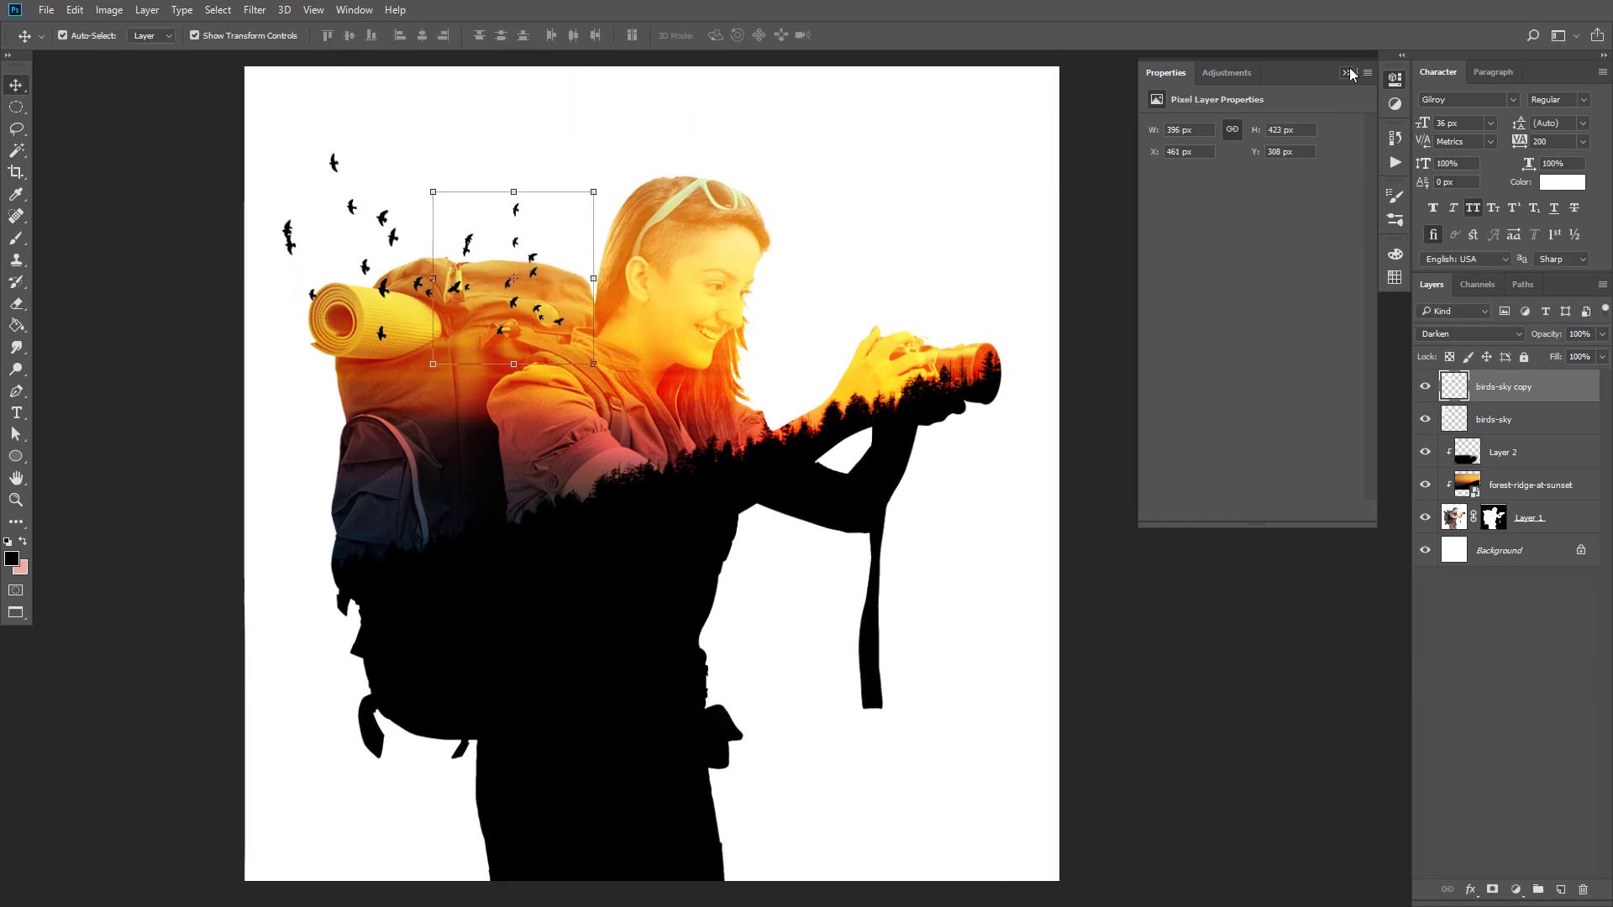
pyautogui.click(1350, 74)
pyautogui.click(1213, 345)
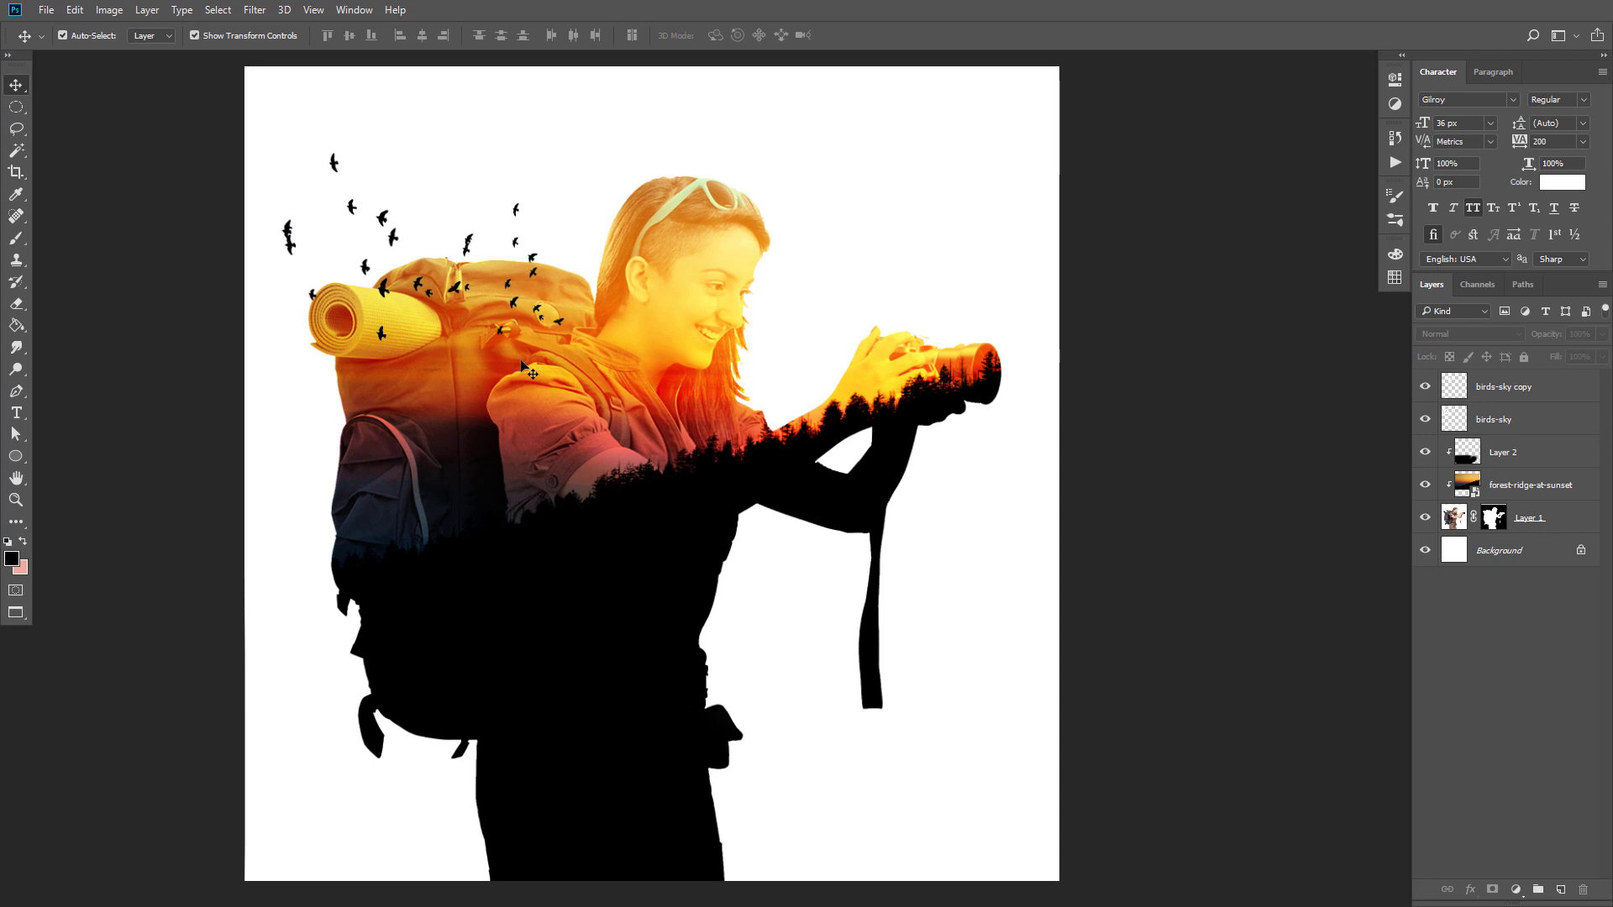
# Step: Zoom in, select Layer 2, and add a new empty Layer 3 directly above it
pyautogui.scroll(-2, 585, 403)
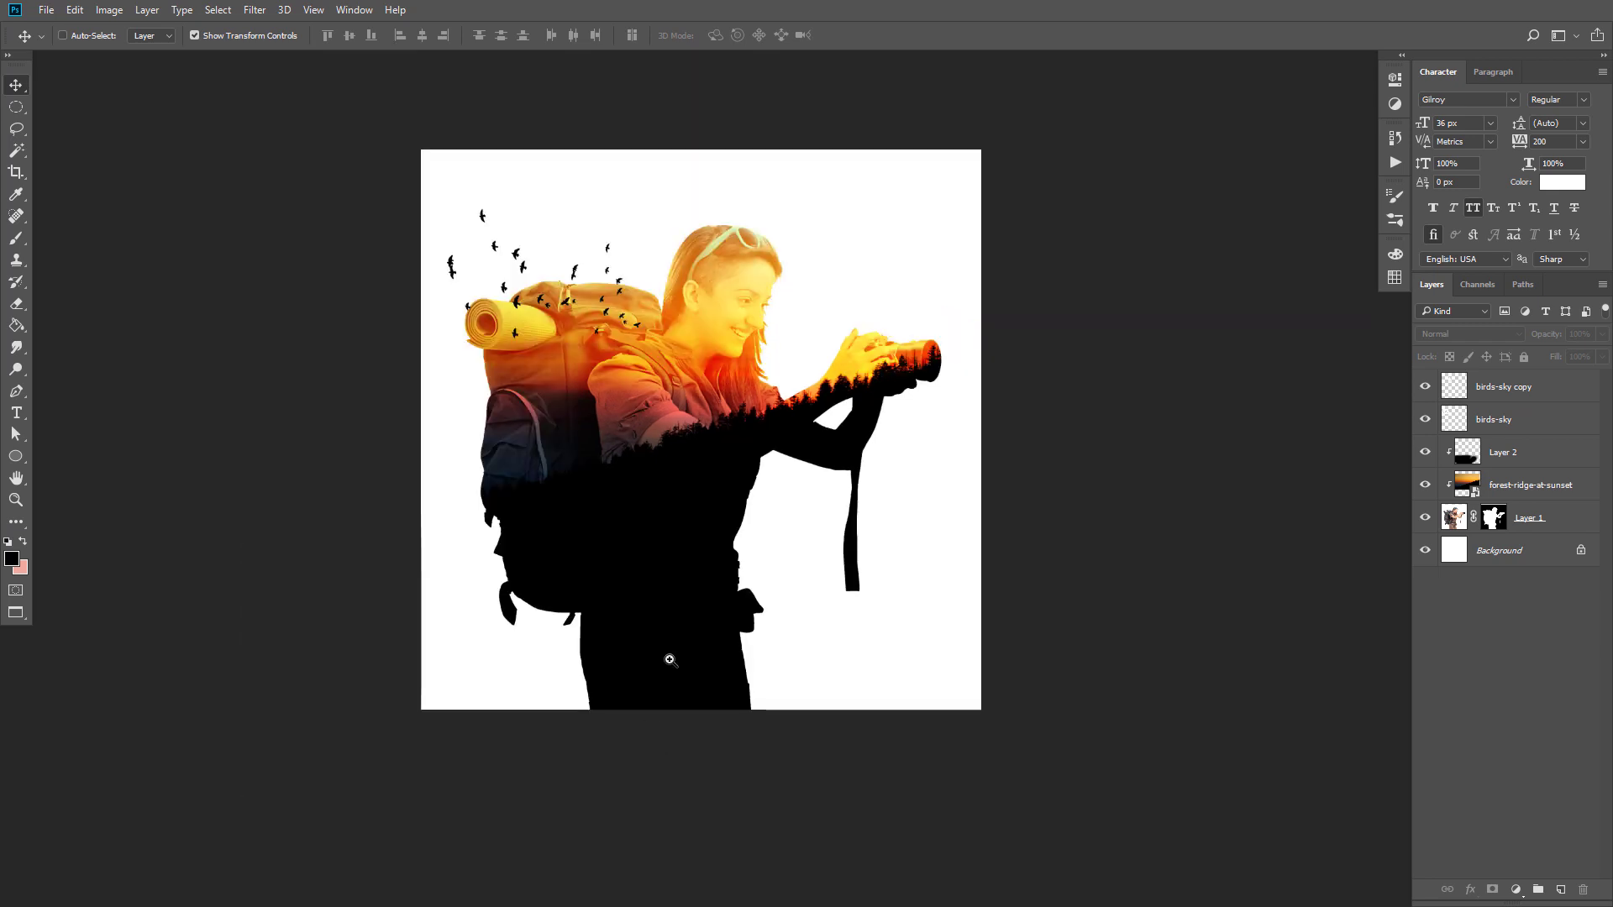
pyautogui.moveTo(671, 661); pyautogui.dragTo(794, 621)
pyautogui.click(1563, 454)
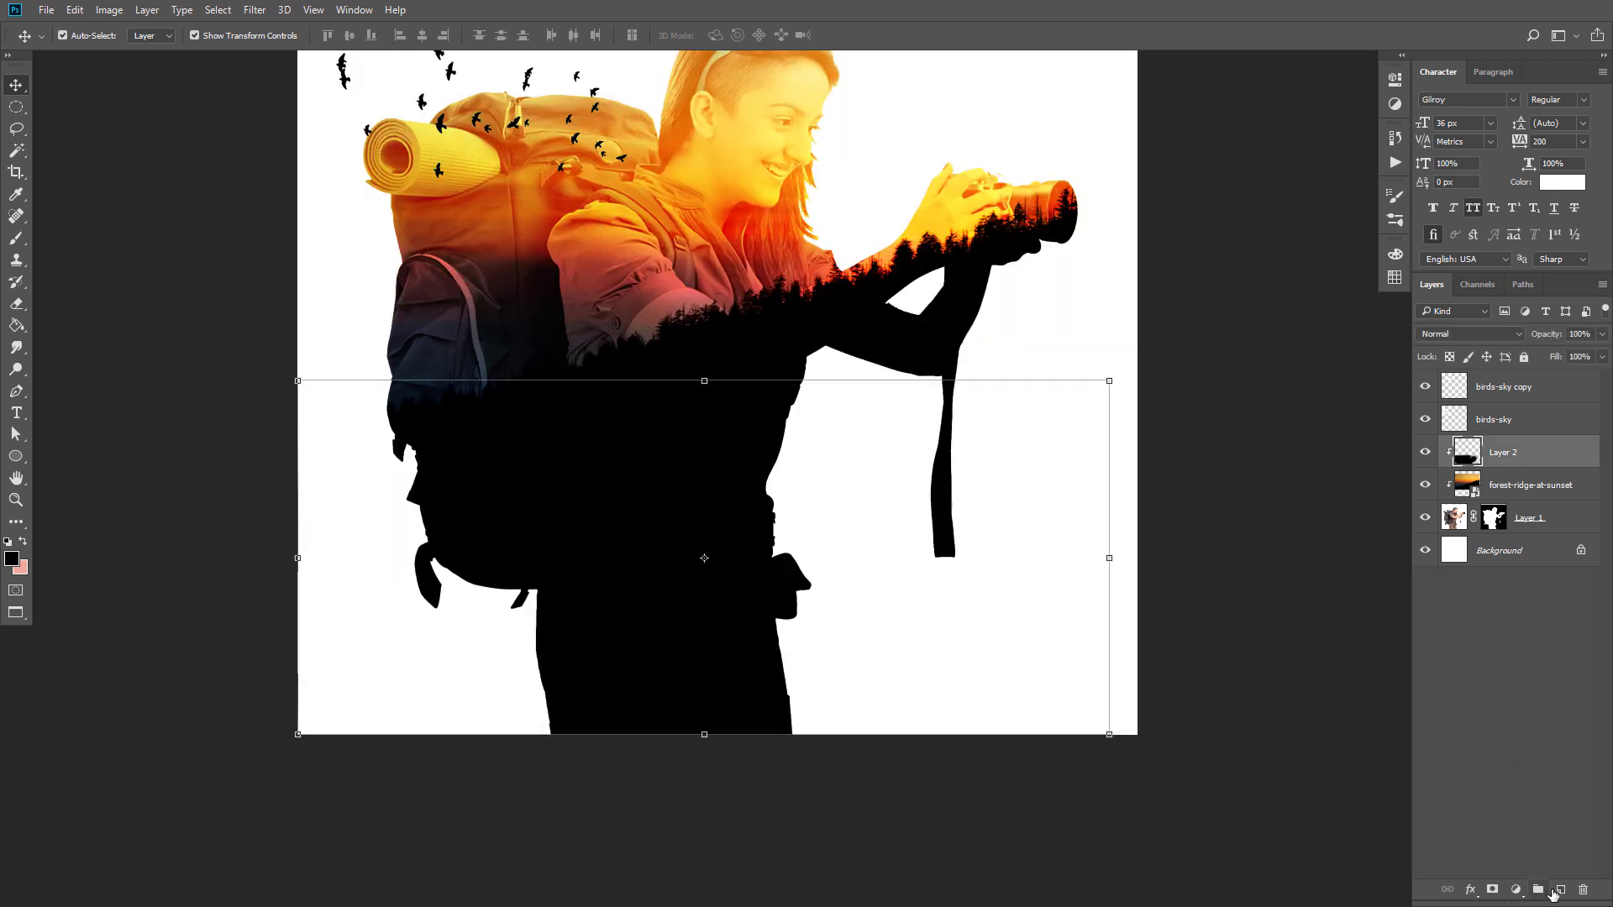
pyautogui.click(1560, 890)
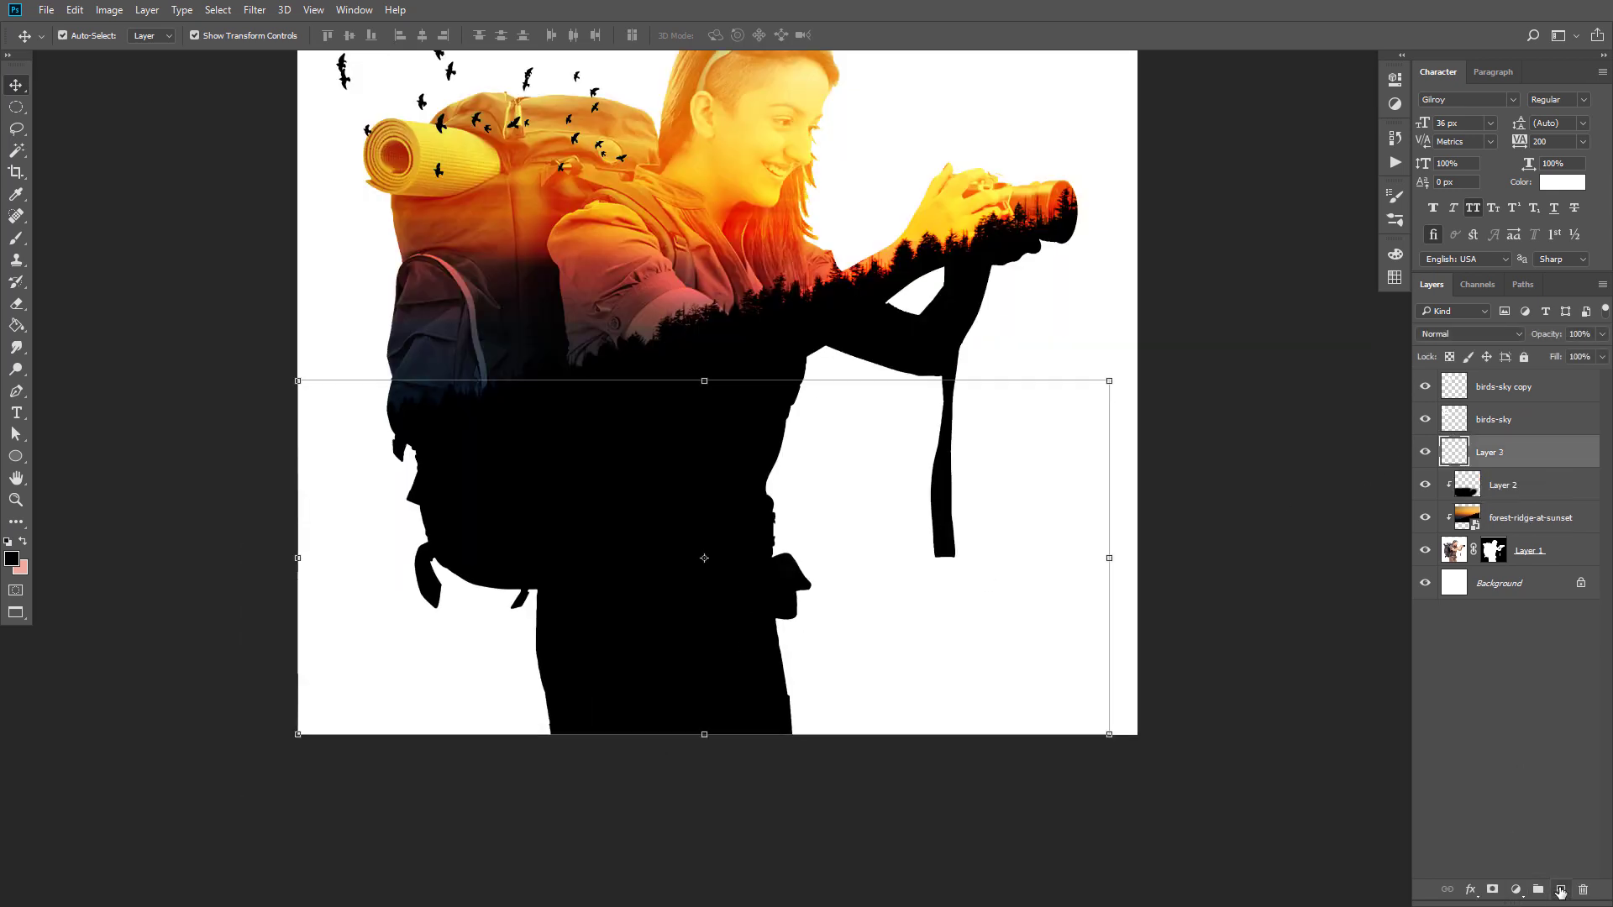
# Step: Clip Layer 3 to Layer 2 and sample an orange-red paint colour from the image
pyautogui.rightClick(1517, 461)
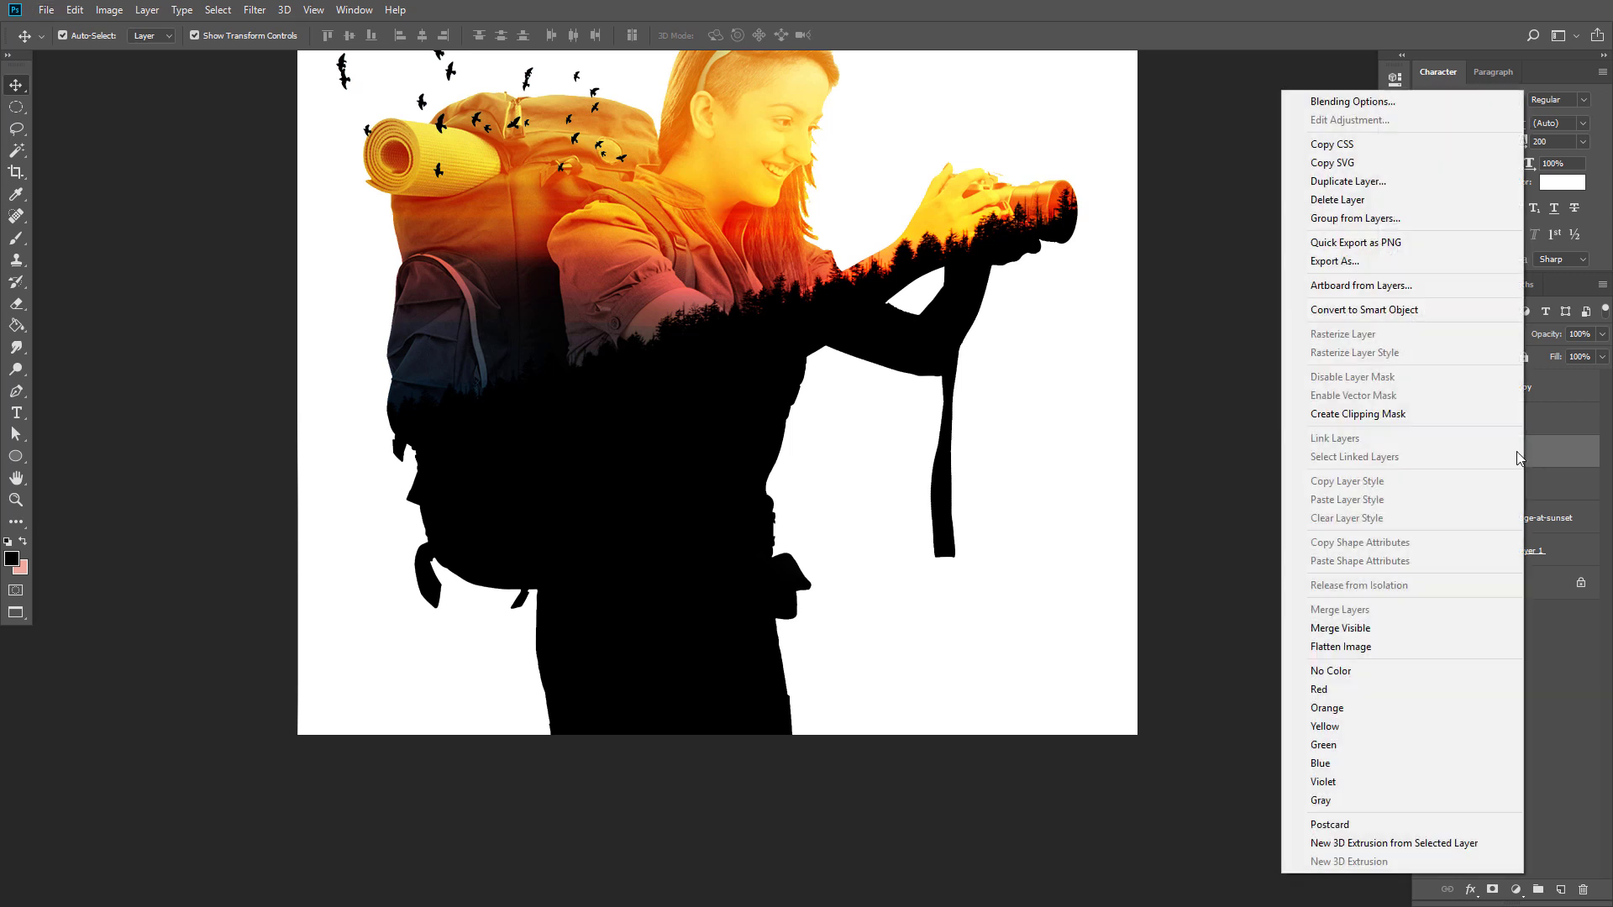
pyautogui.click(1383, 415)
pyautogui.click(16, 237)
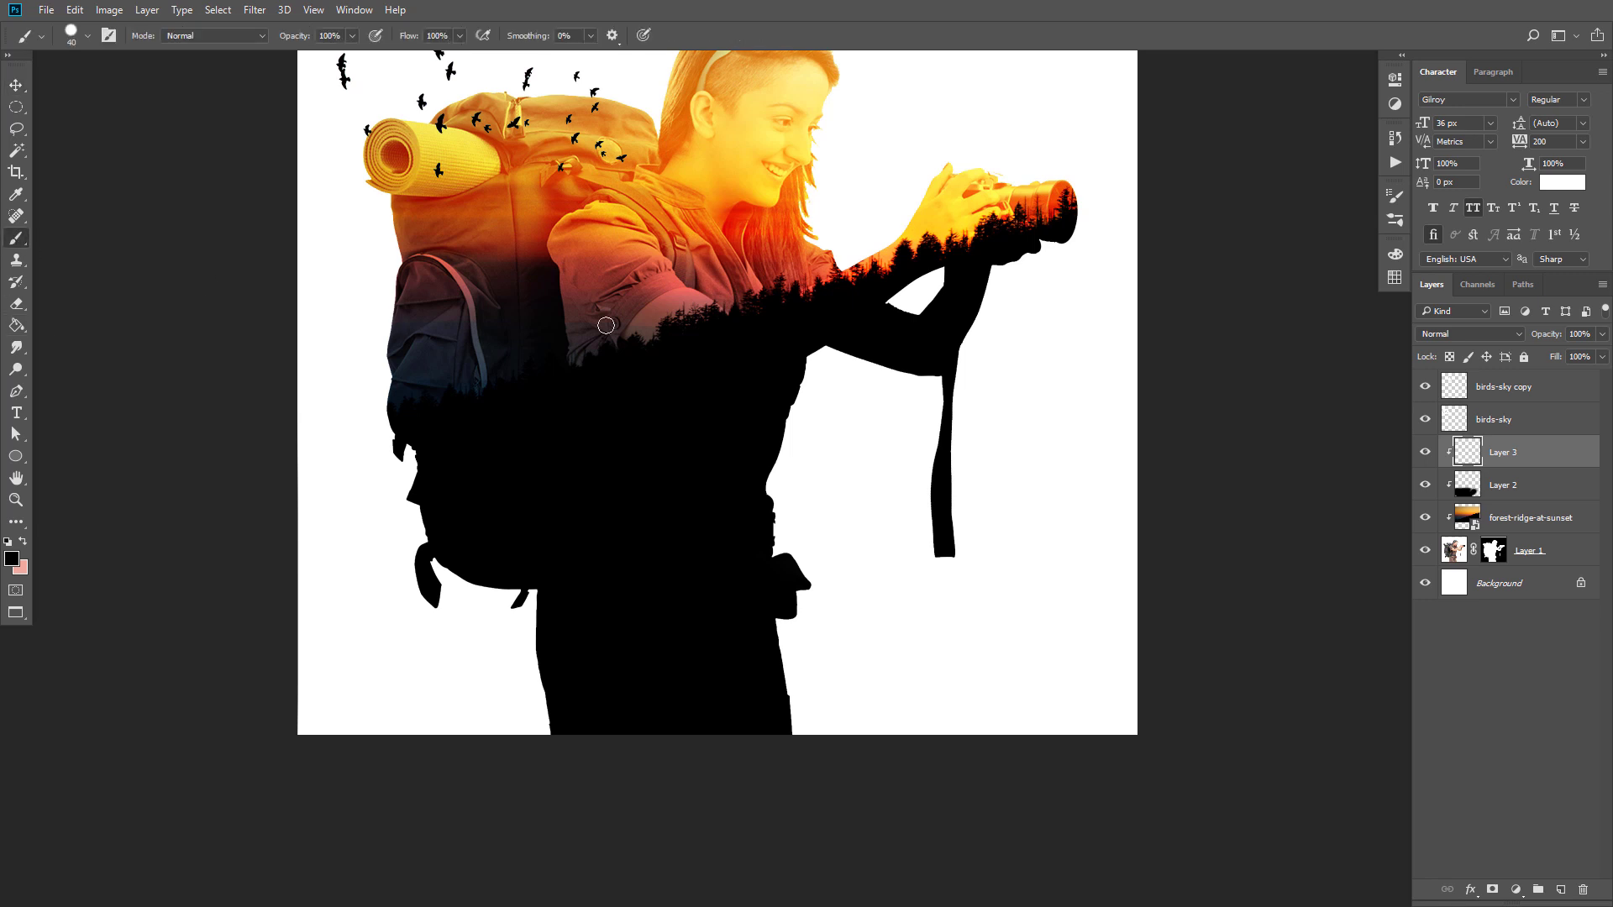
pyautogui.keyDown('alt'); pyautogui.click(738, 230); pyautogui.keyUp('alt')
pyautogui.keyDown('alt'); pyautogui.click(737, 216); pyautogui.keyUp('alt')
pyautogui.keyDown('alt'); pyautogui.click(729, 211); pyautogui.keyUp('alt')
pyautogui.keyDown('alt'); pyautogui.click(725, 207); pyautogui.keyUp('alt')
# Step: Paint a soft 1100 px orange-red glow over the silhouette's lower body
pyautogui.press(']')
pyautogui.press(']')
pyautogui.press(']')
pyautogui.press(']')
pyautogui.press(']')
pyautogui.press(']')
pyautogui.press(']')
pyautogui.press(']')
pyautogui.click(698, 655)
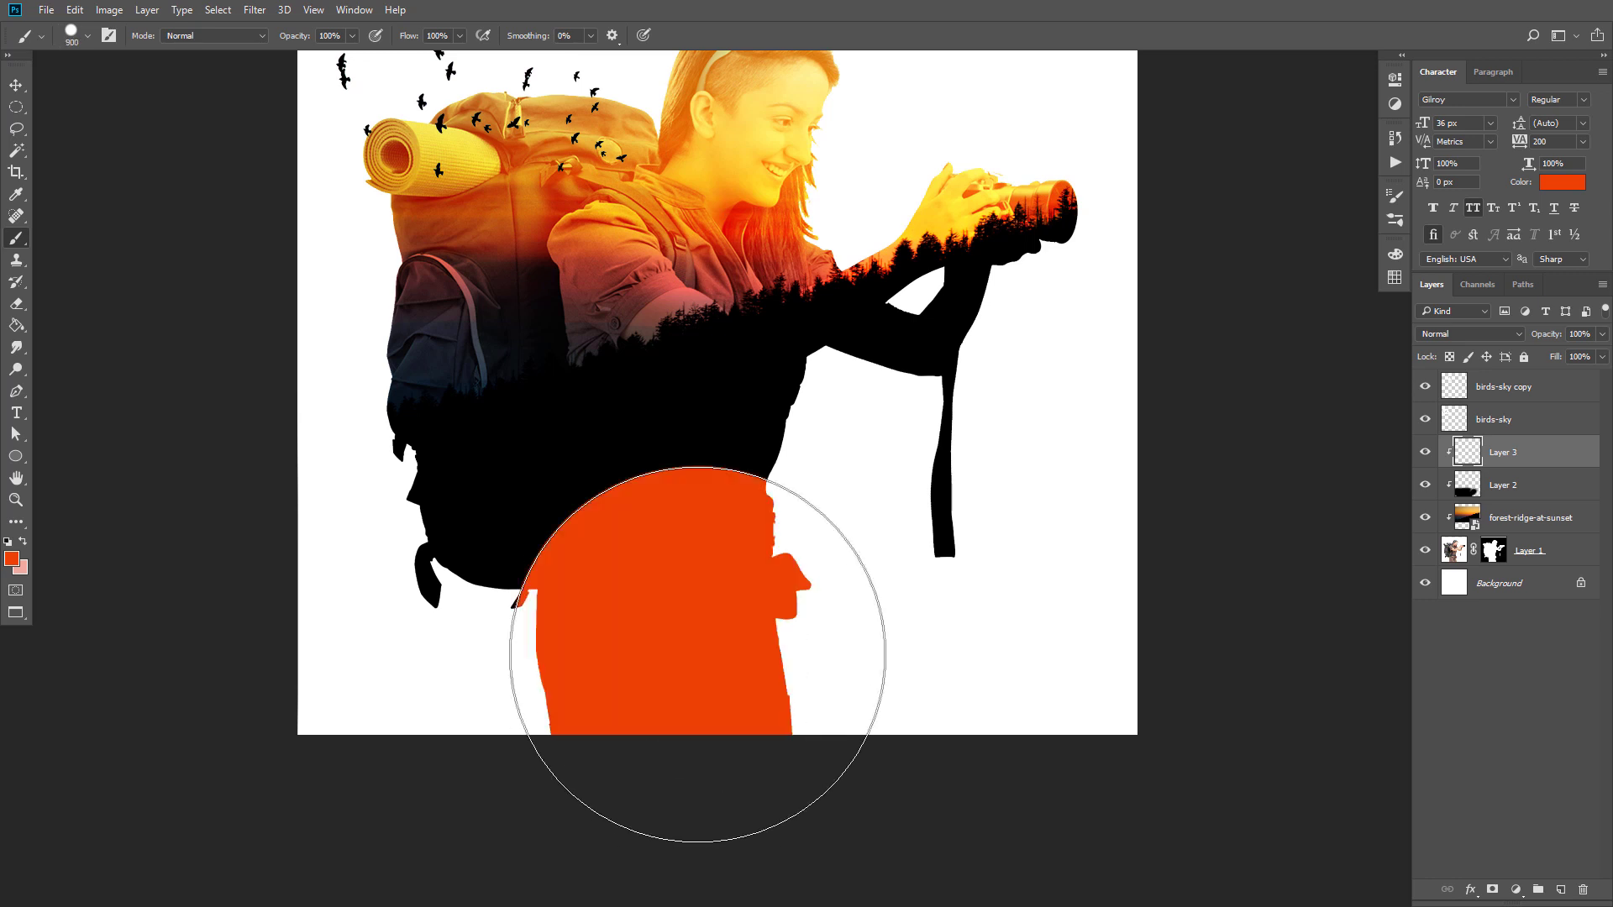
pyautogui.hotkey('ctrl', 'z')
pyautogui.rightClick(689, 427)
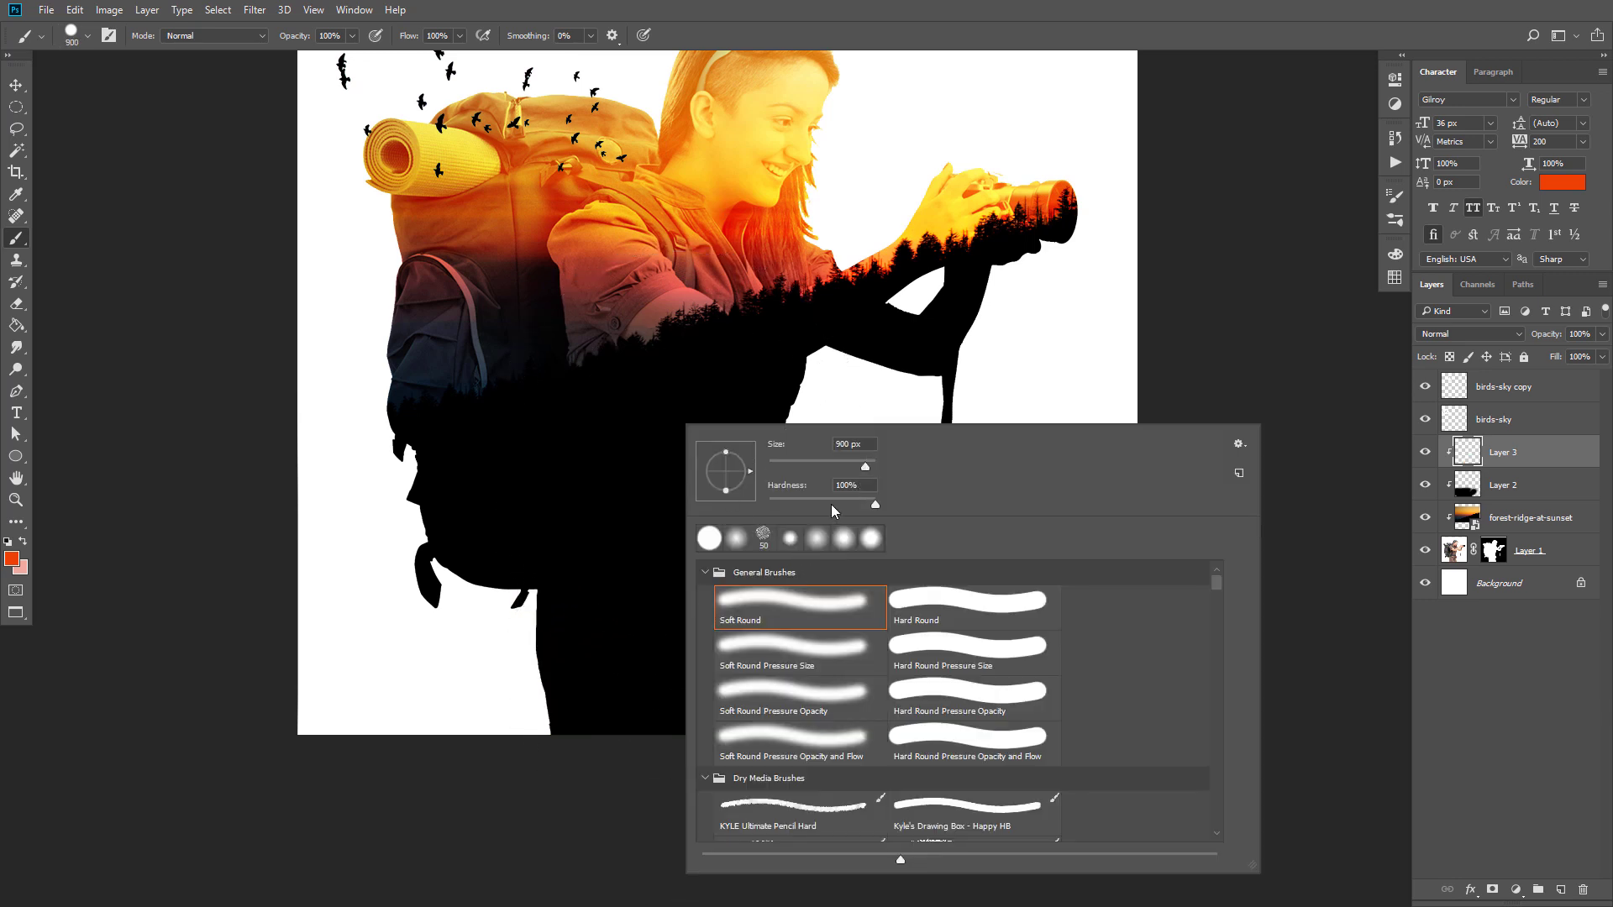
pyautogui.press('Return')
pyautogui.press(']')
pyautogui.press(']')
pyautogui.click(719, 668)
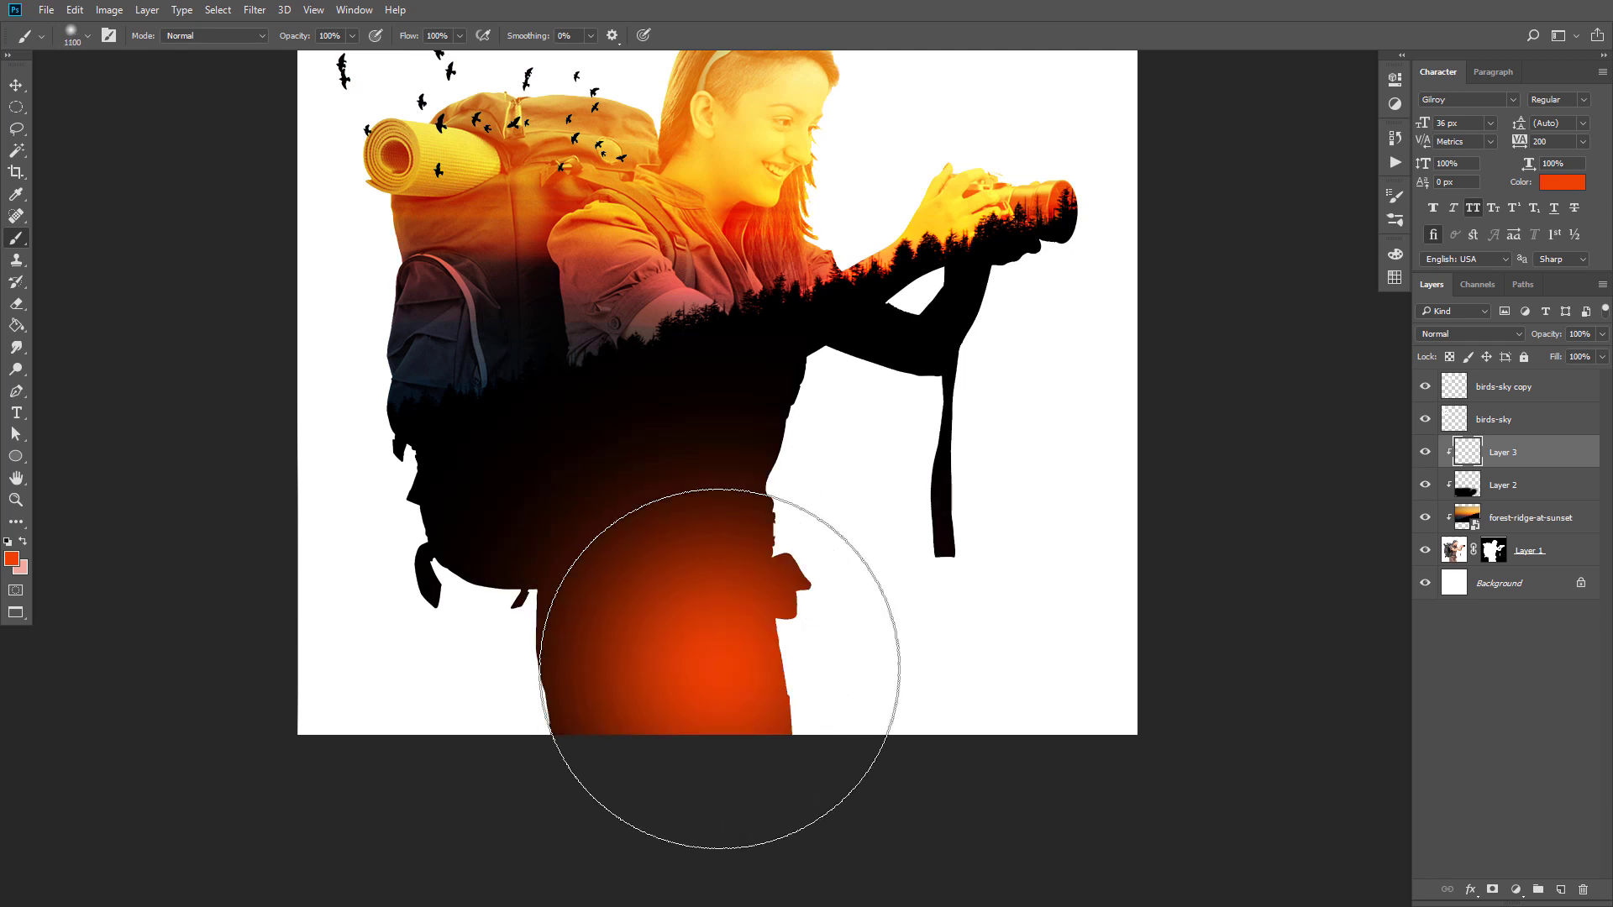
pyautogui.press('v')
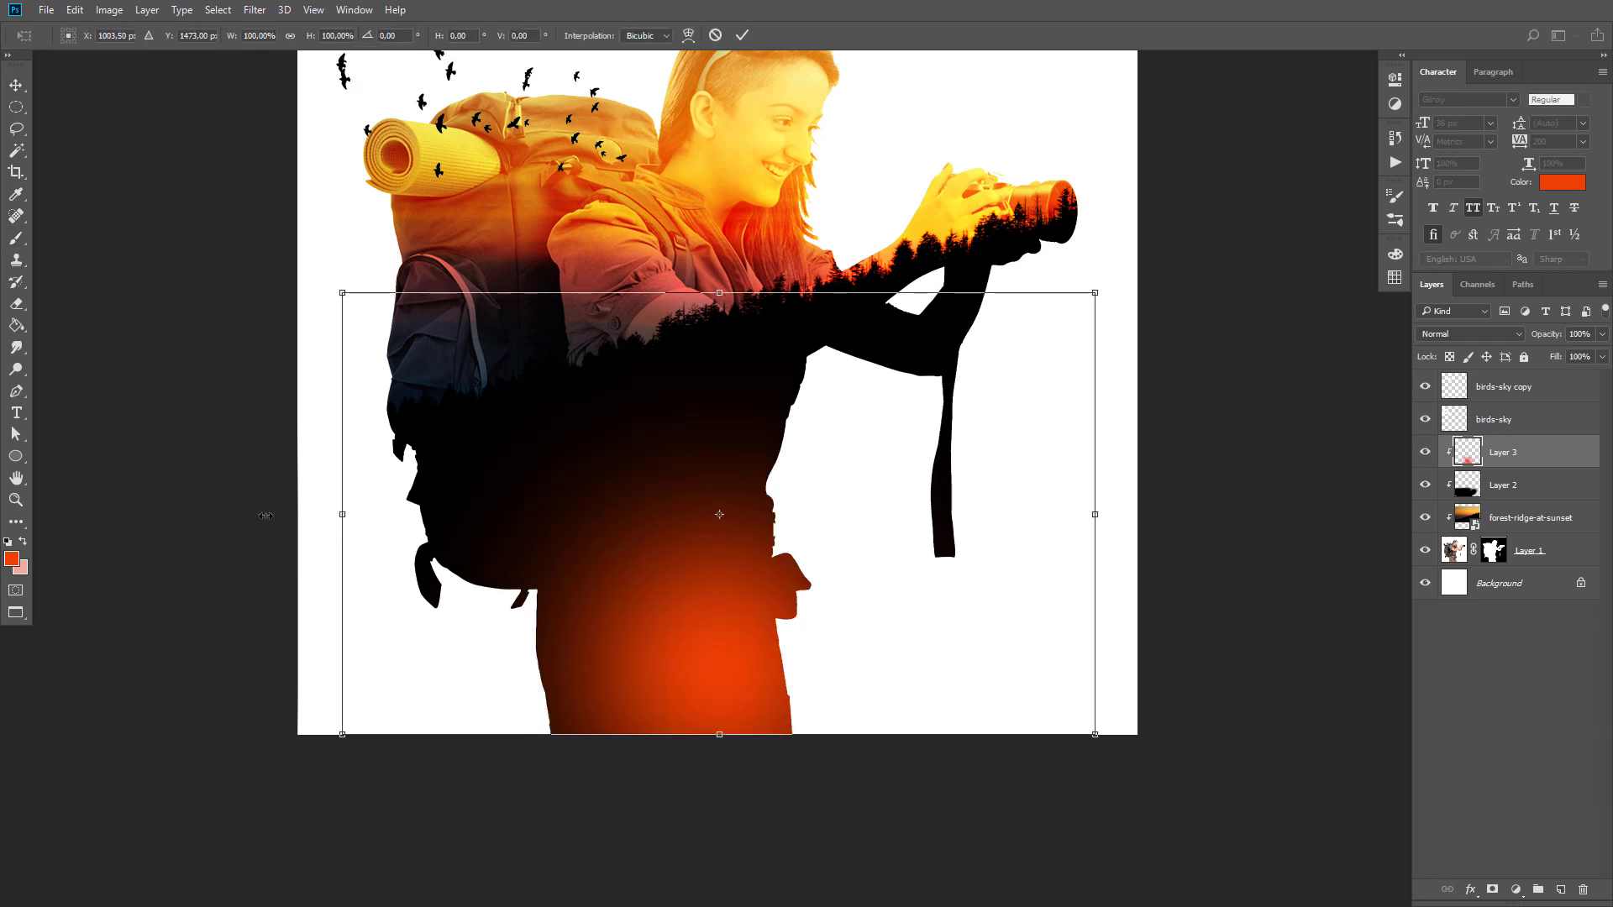
# Step: Stretch and enlarge the orange glow across the lower body, shifting it slightly right
pyautogui.moveTo(347, 515); pyautogui.dragTo(173, 515)
pyautogui.moveTo(907, 684); pyautogui.dragTo(818, 673)
pyautogui.hotkey('ctrl', '-')
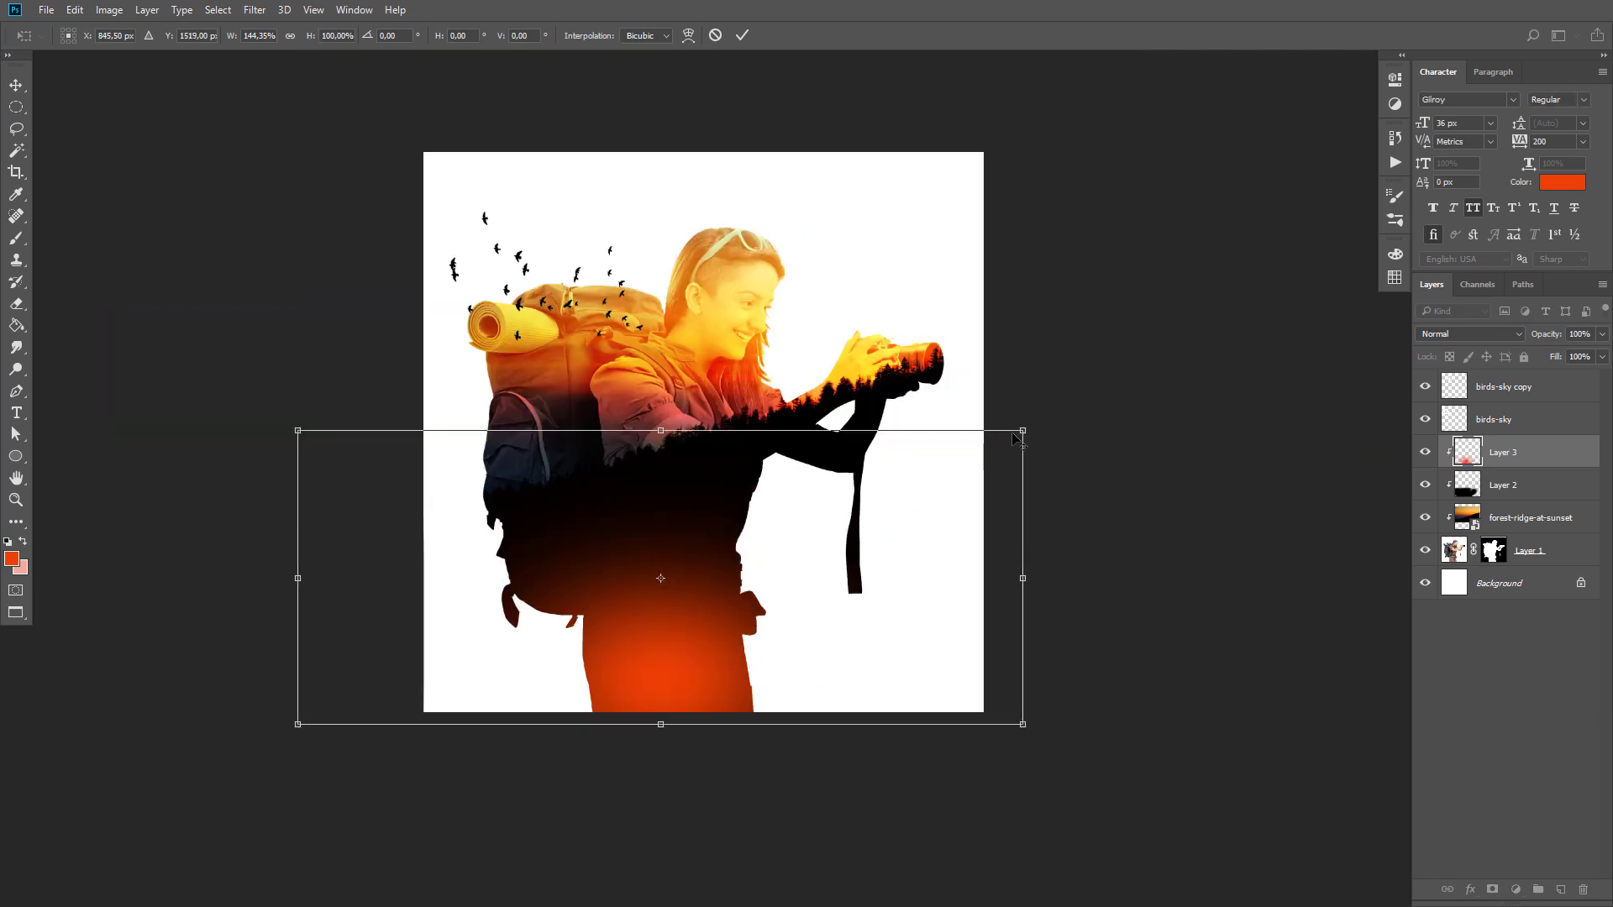
pyautogui.moveTo(1022, 430); pyautogui.dragTo(1185, 364)
pyautogui.moveTo(749, 640); pyautogui.dragTo(792, 631)
pyautogui.press('Return')
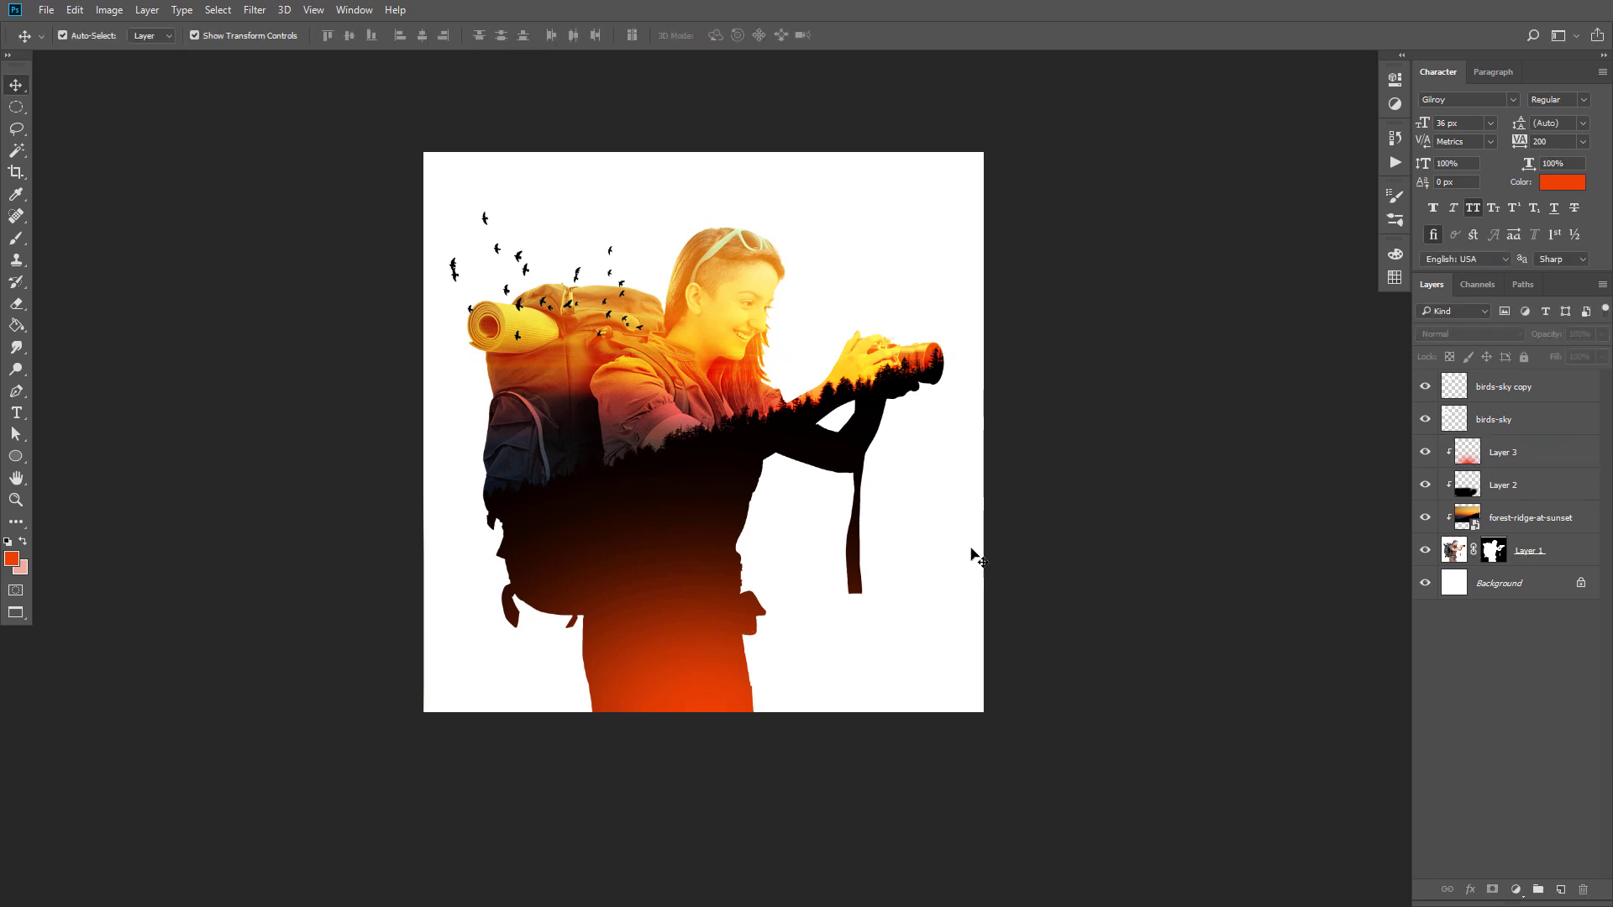
# Step: Re-clip Layer 3 into the hiker silhouette and clear the layer selection
pyautogui.keyDown('alt'); pyautogui.click(1503, 464); pyautogui.keyUp('alt')
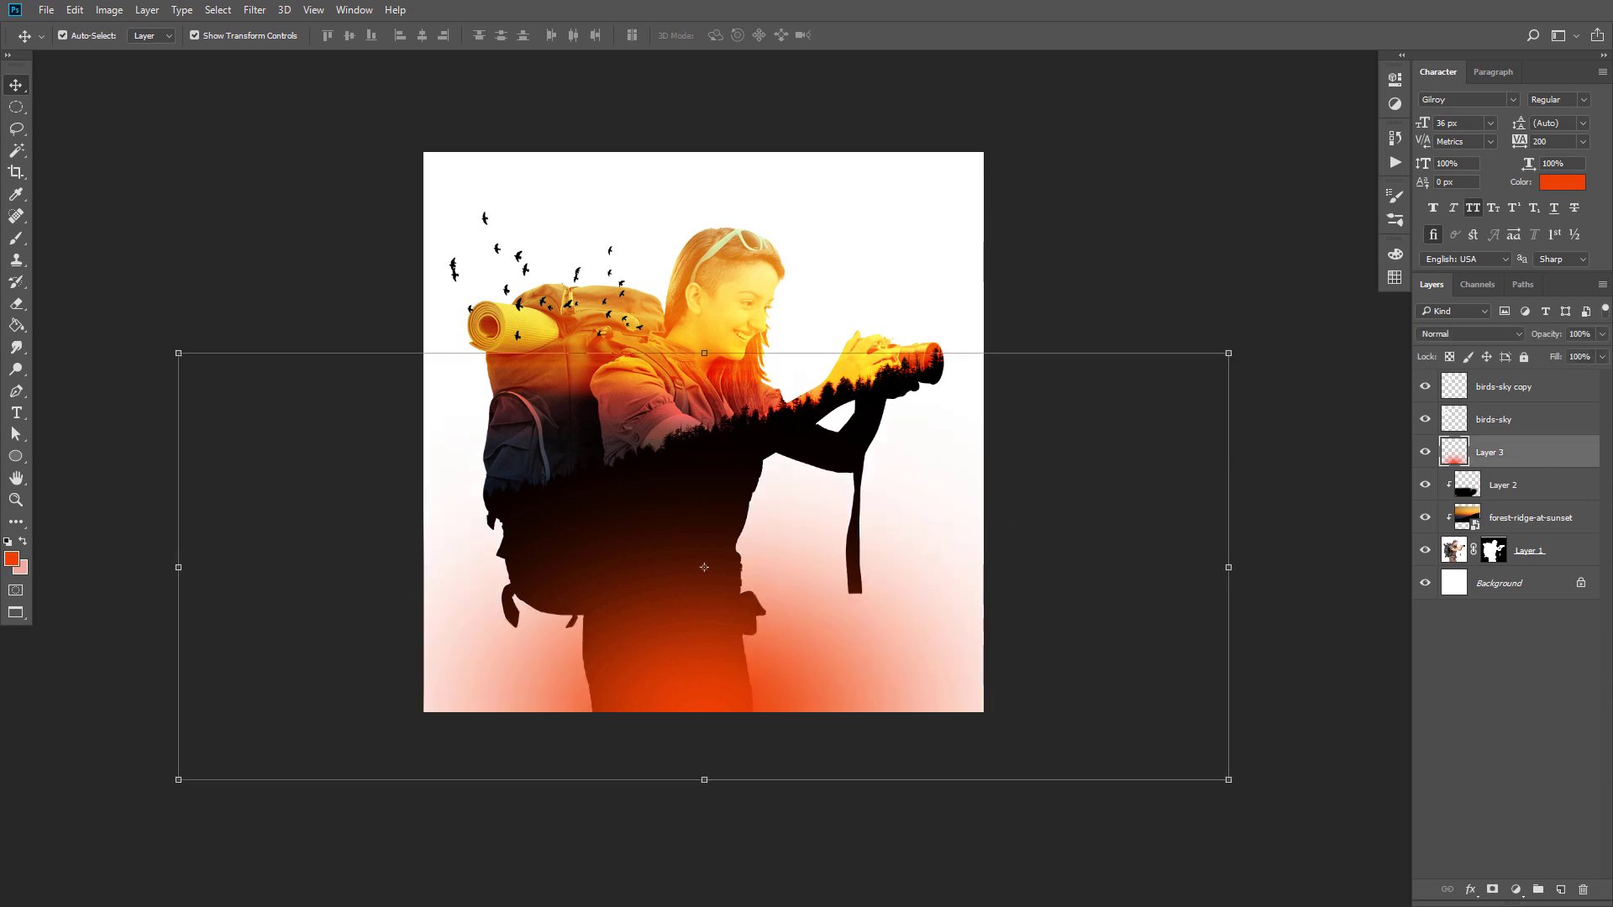
pyautogui.keyDown('alt'); pyautogui.click(1504, 467); pyautogui.keyUp('alt')
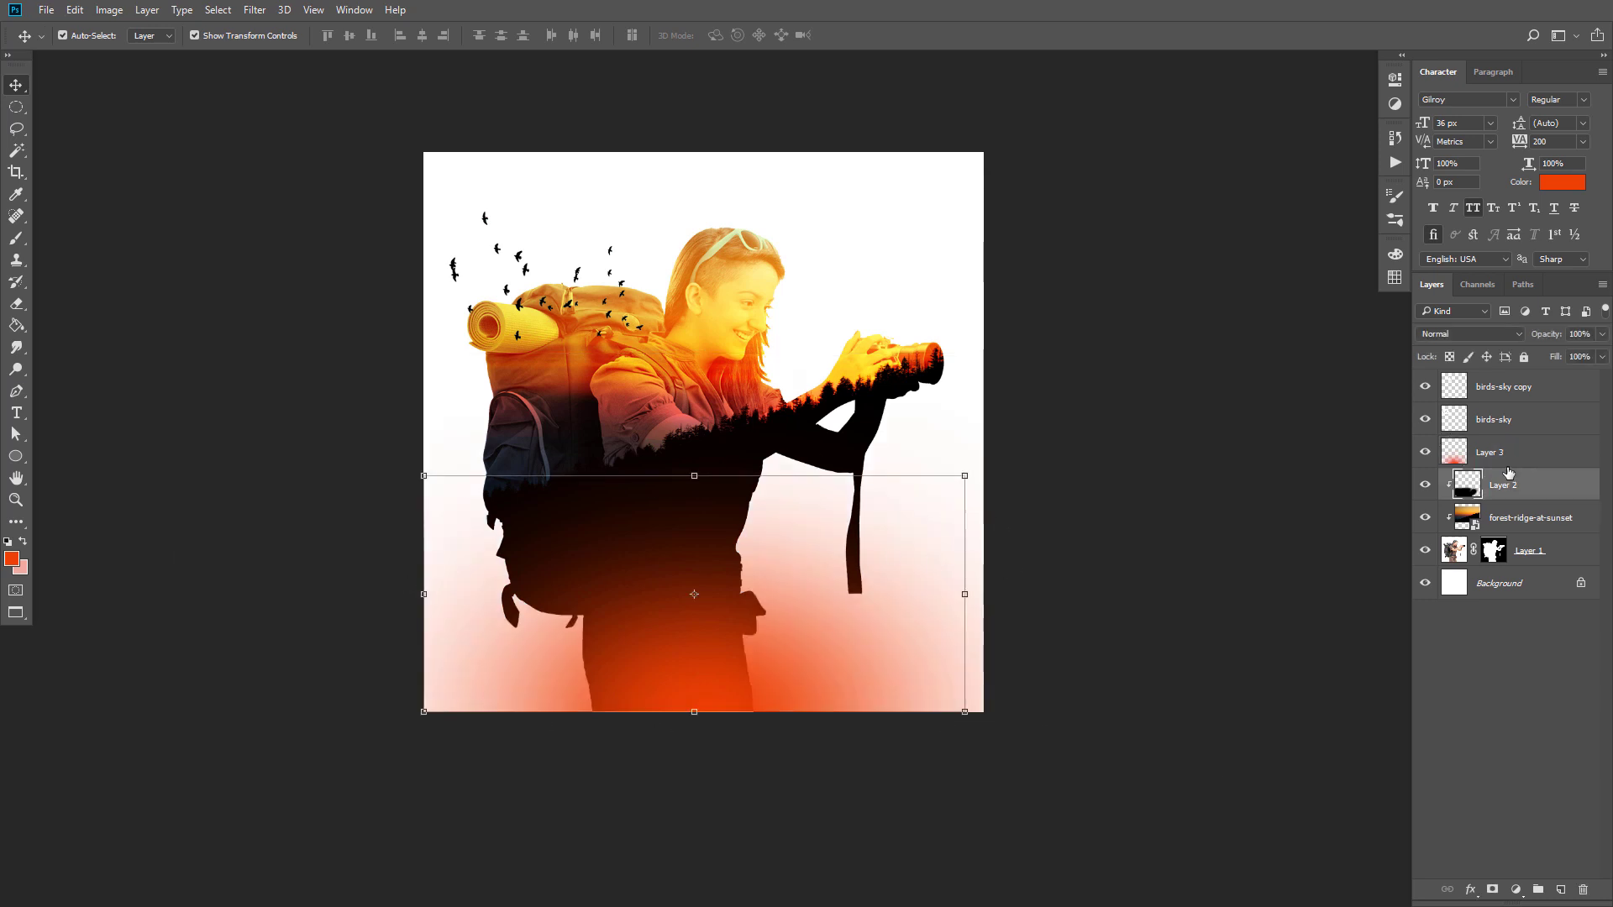
pyautogui.click(1183, 573)
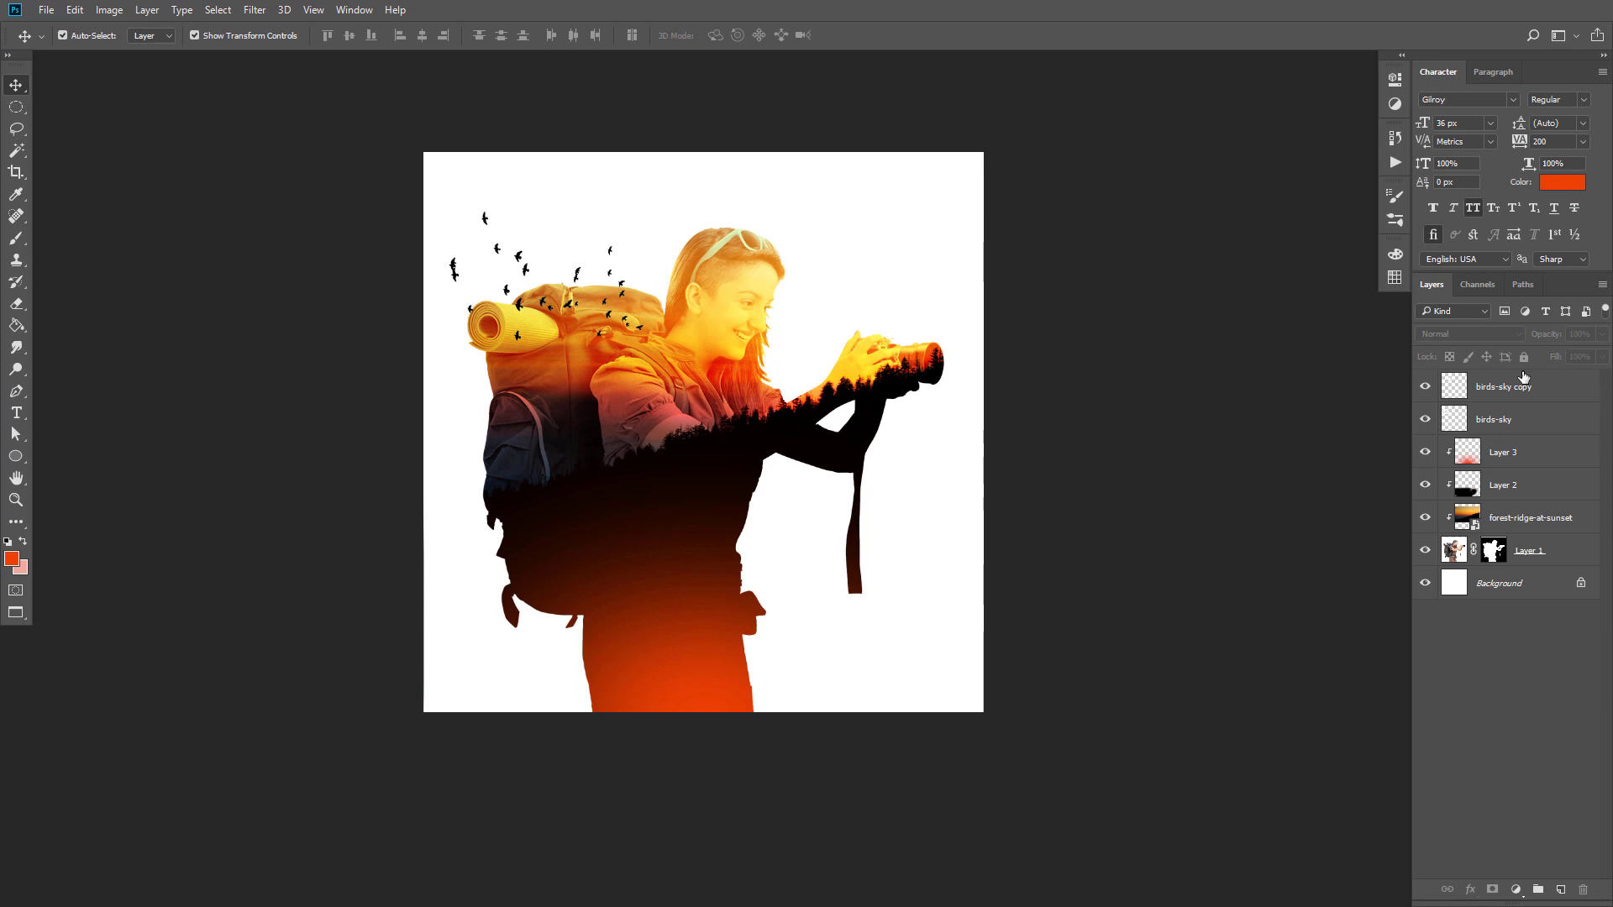
# Step: Add a Levels adjustment with Blue output black raised to 79 and output white lowered to 226
pyautogui.click(1516, 890)
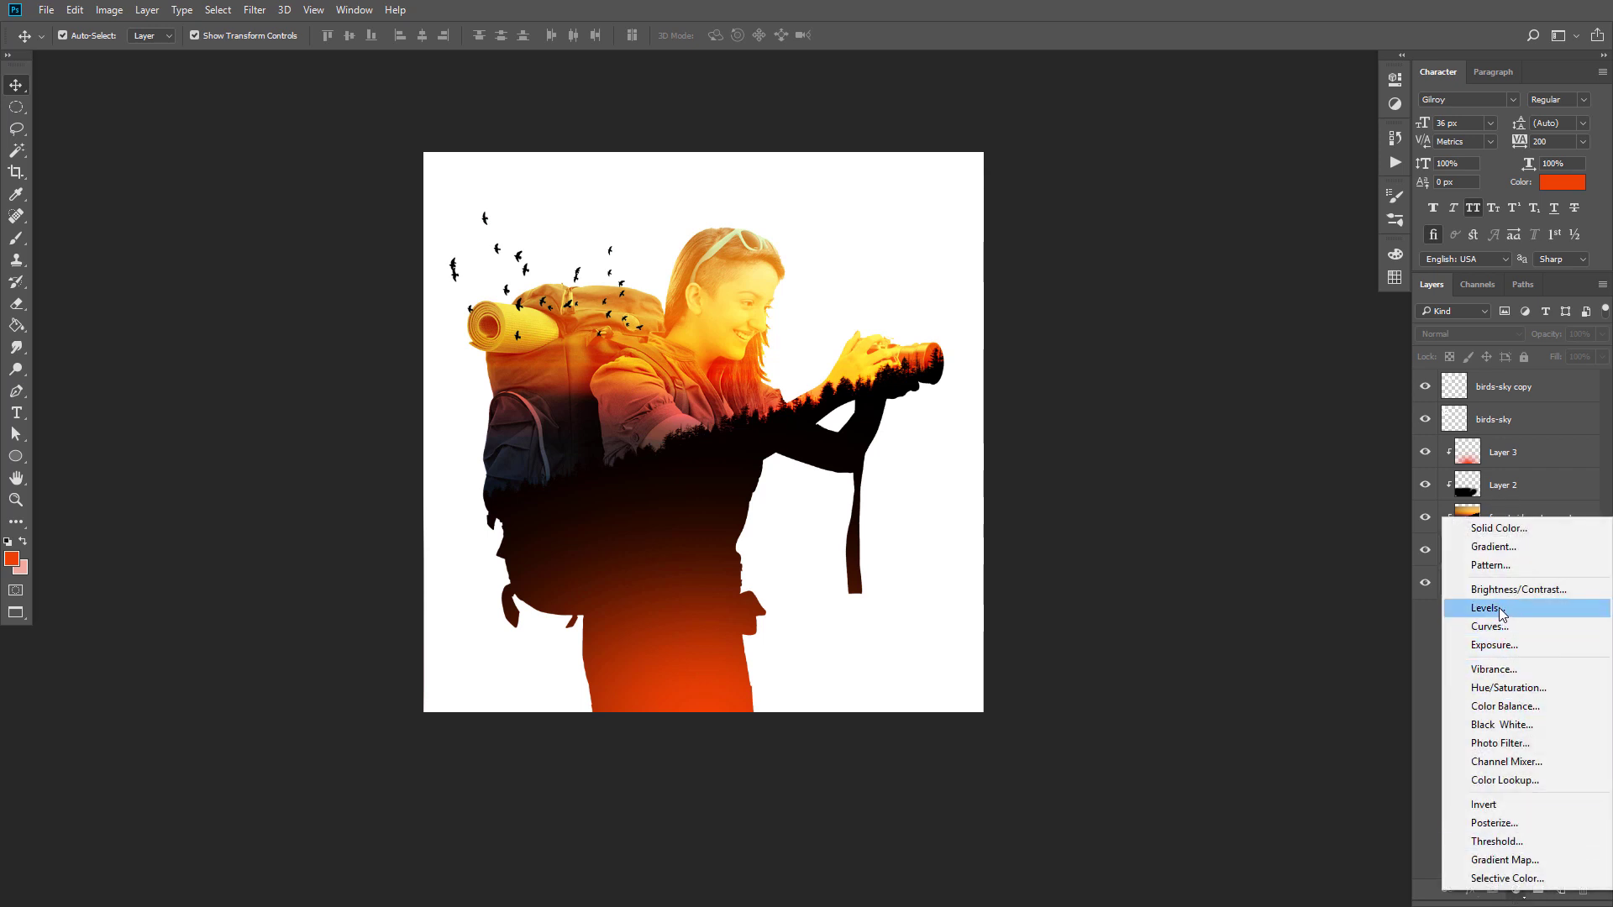
pyautogui.click(1432, 646)
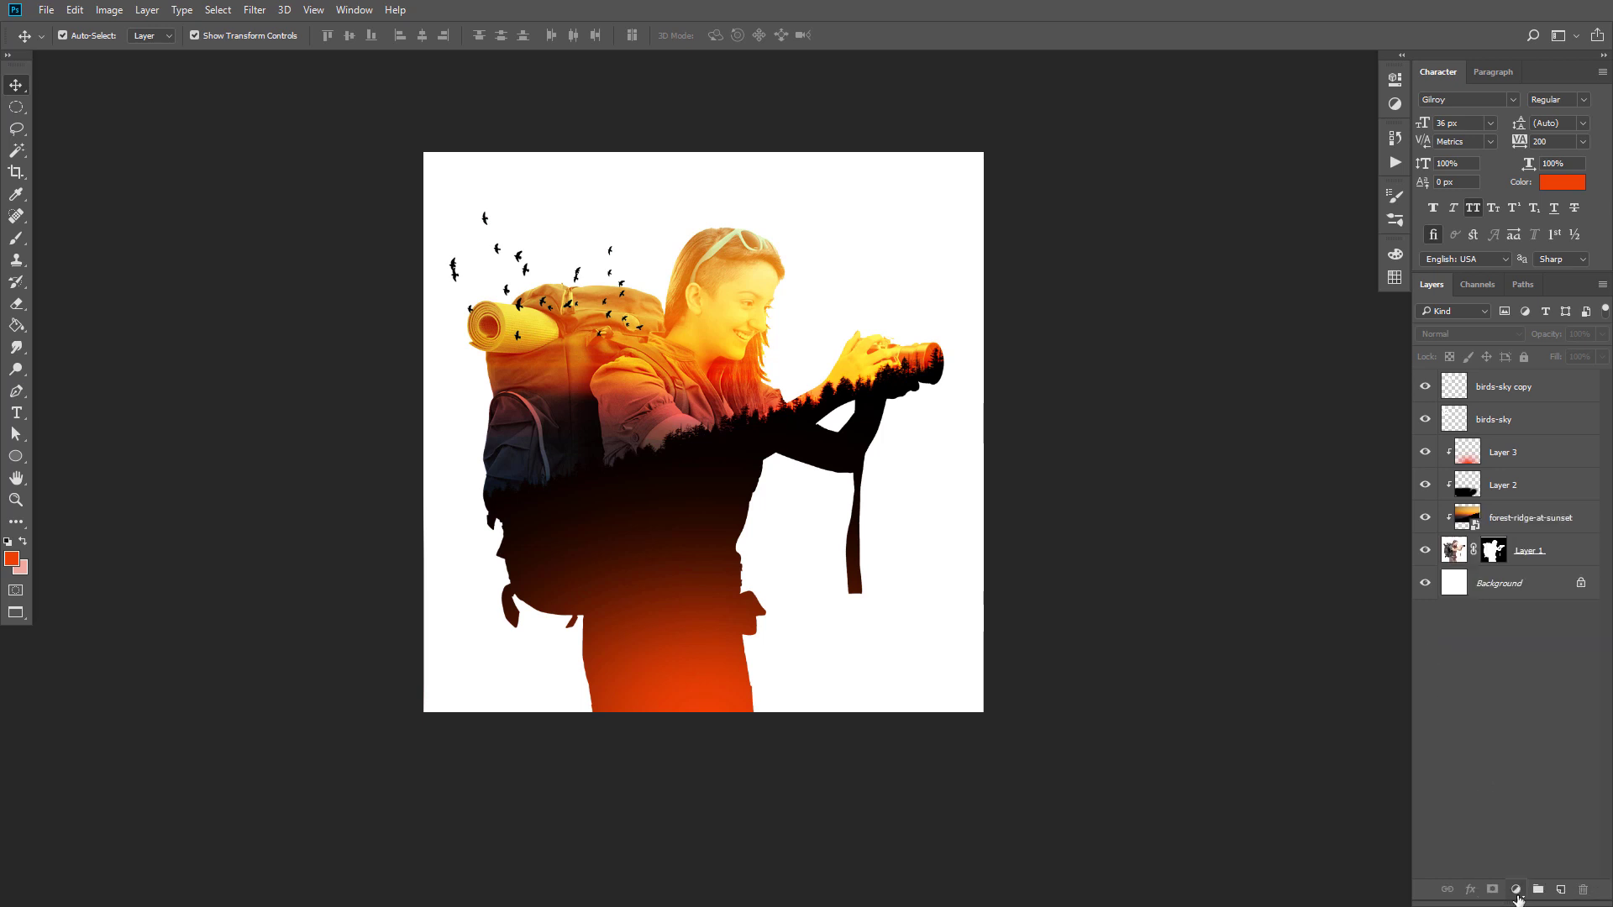
pyautogui.click(1517, 889)
pyautogui.click(1508, 613)
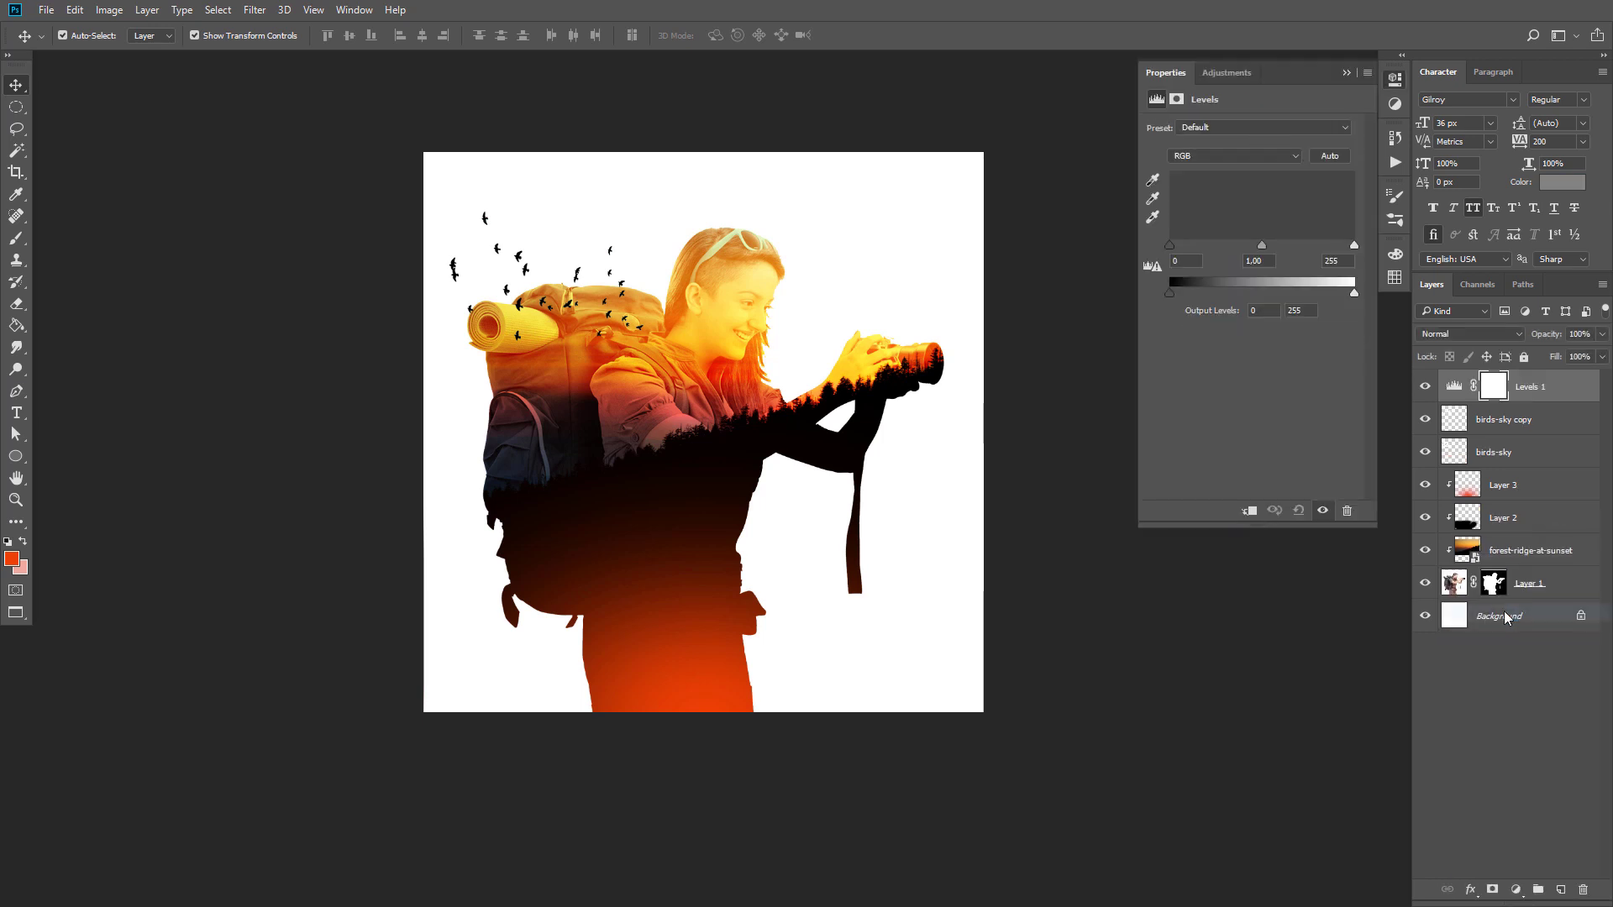
pyautogui.click(1196, 158)
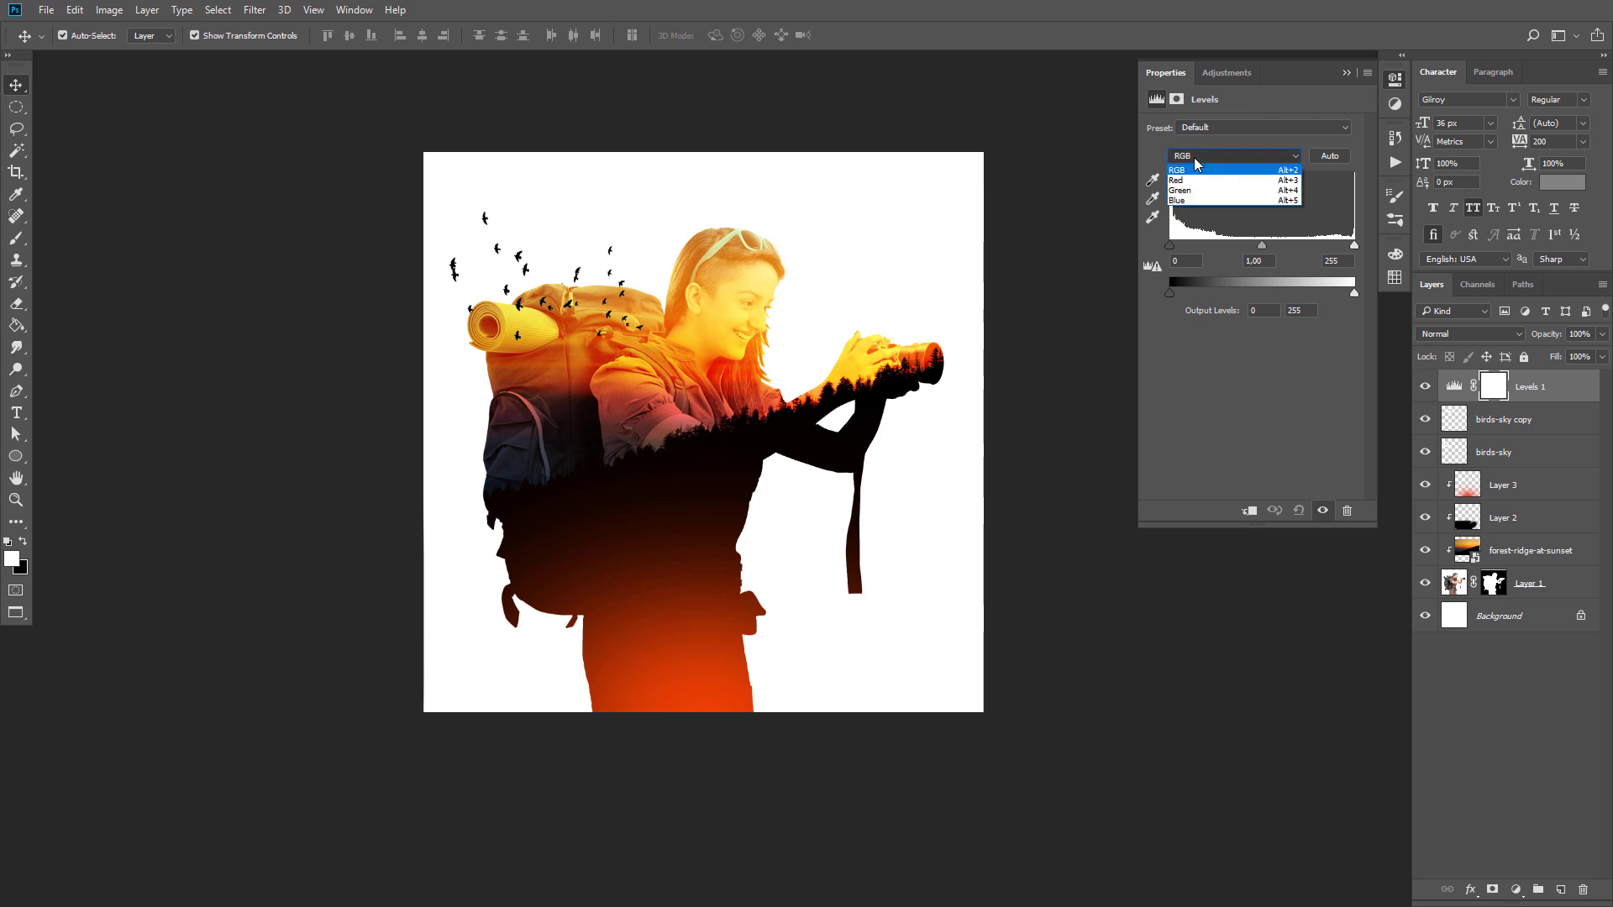
pyautogui.click(1190, 203)
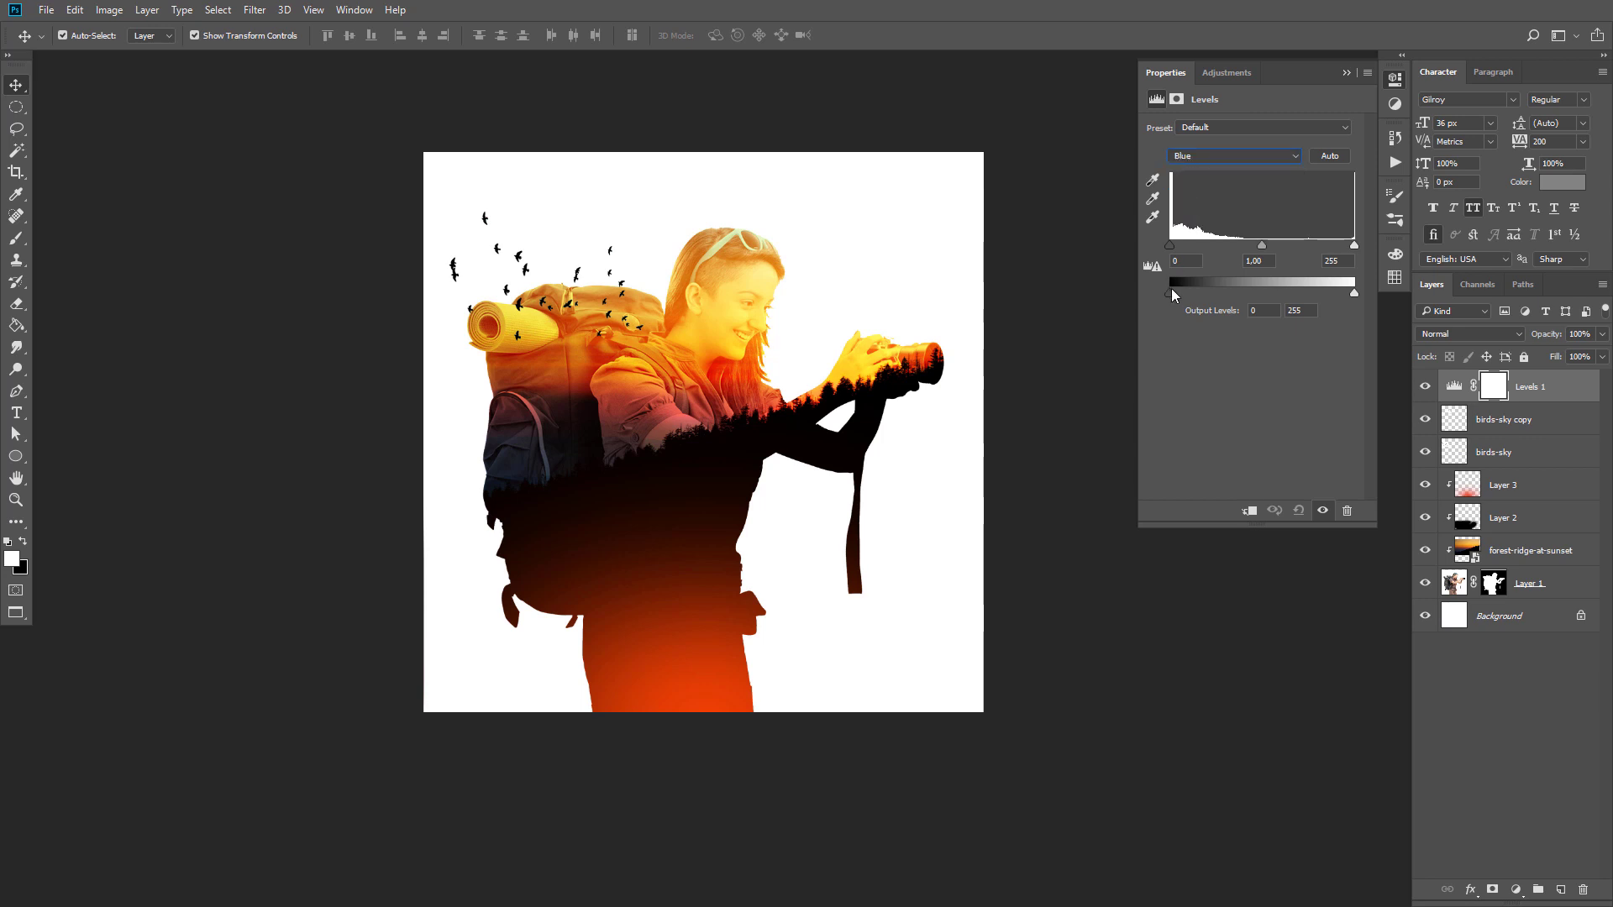
pyautogui.moveTo(1173, 294); pyautogui.dragTo(1205, 295)
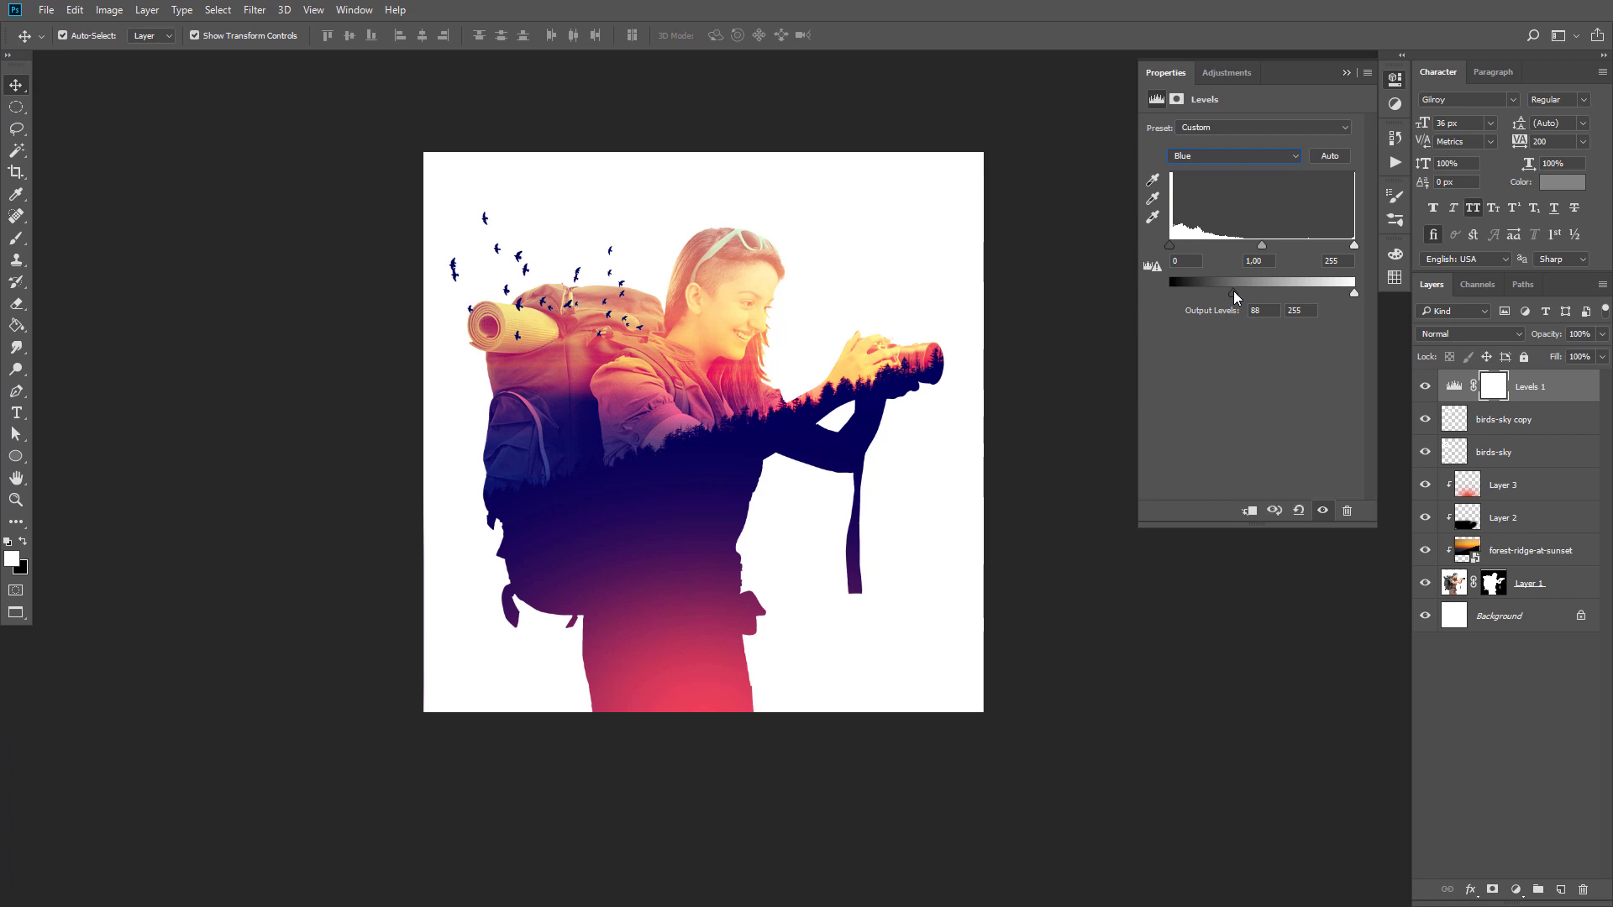
pyautogui.moveTo(1355, 294); pyautogui.dragTo(1334, 294)
pyautogui.click(1348, 74)
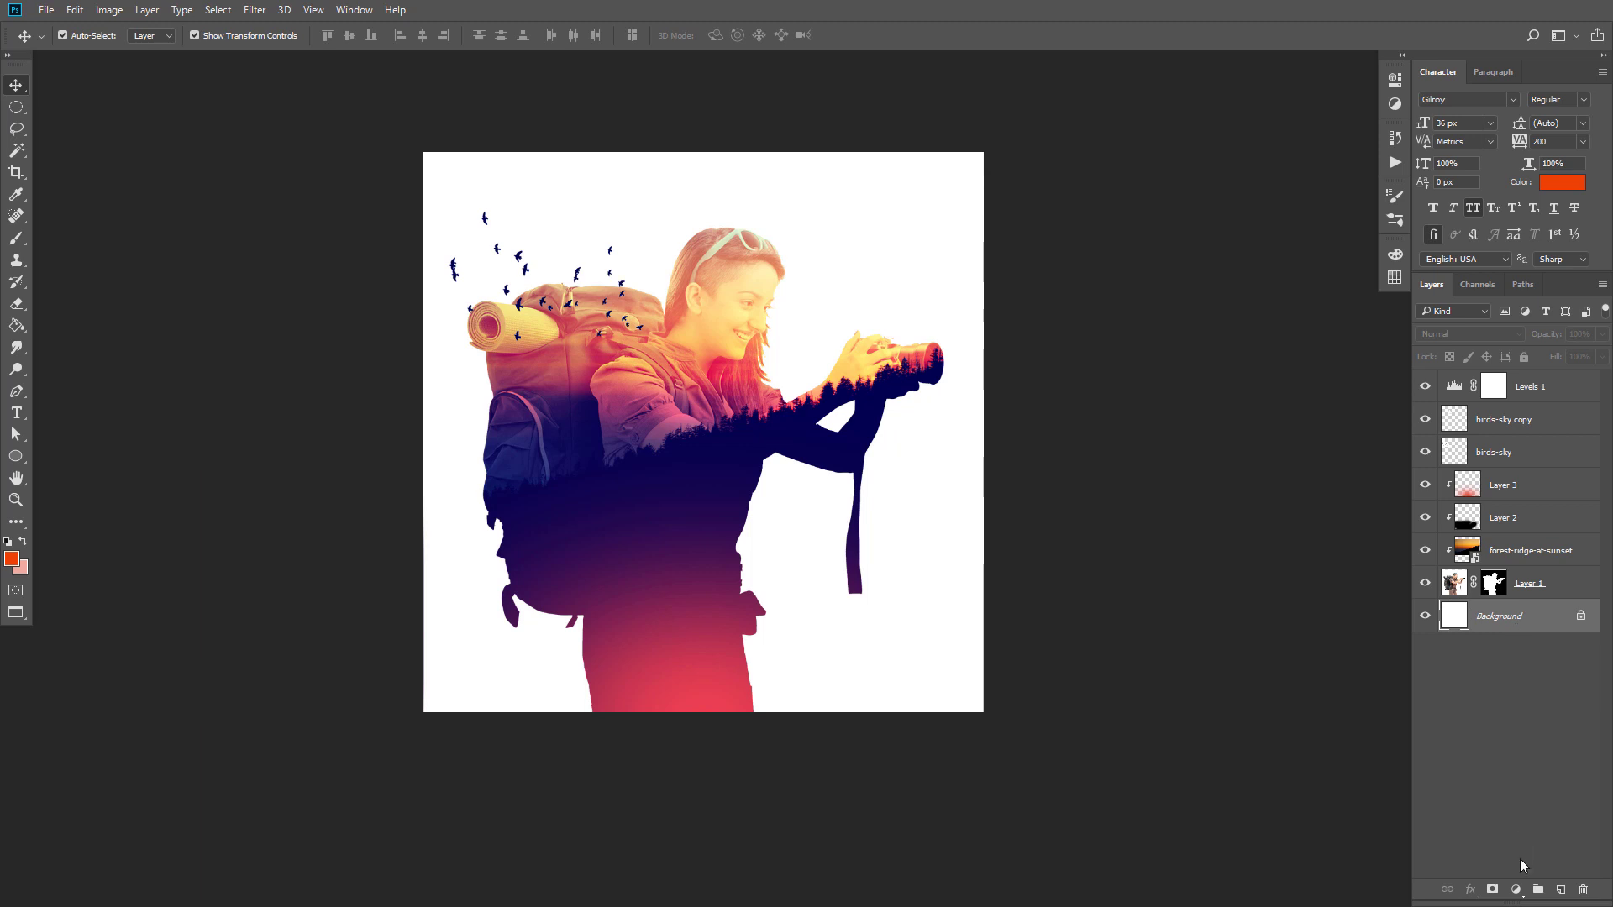
# Step: Add a Solid Color fill layer in off-white #fffdf2
pyautogui.click(1518, 893)
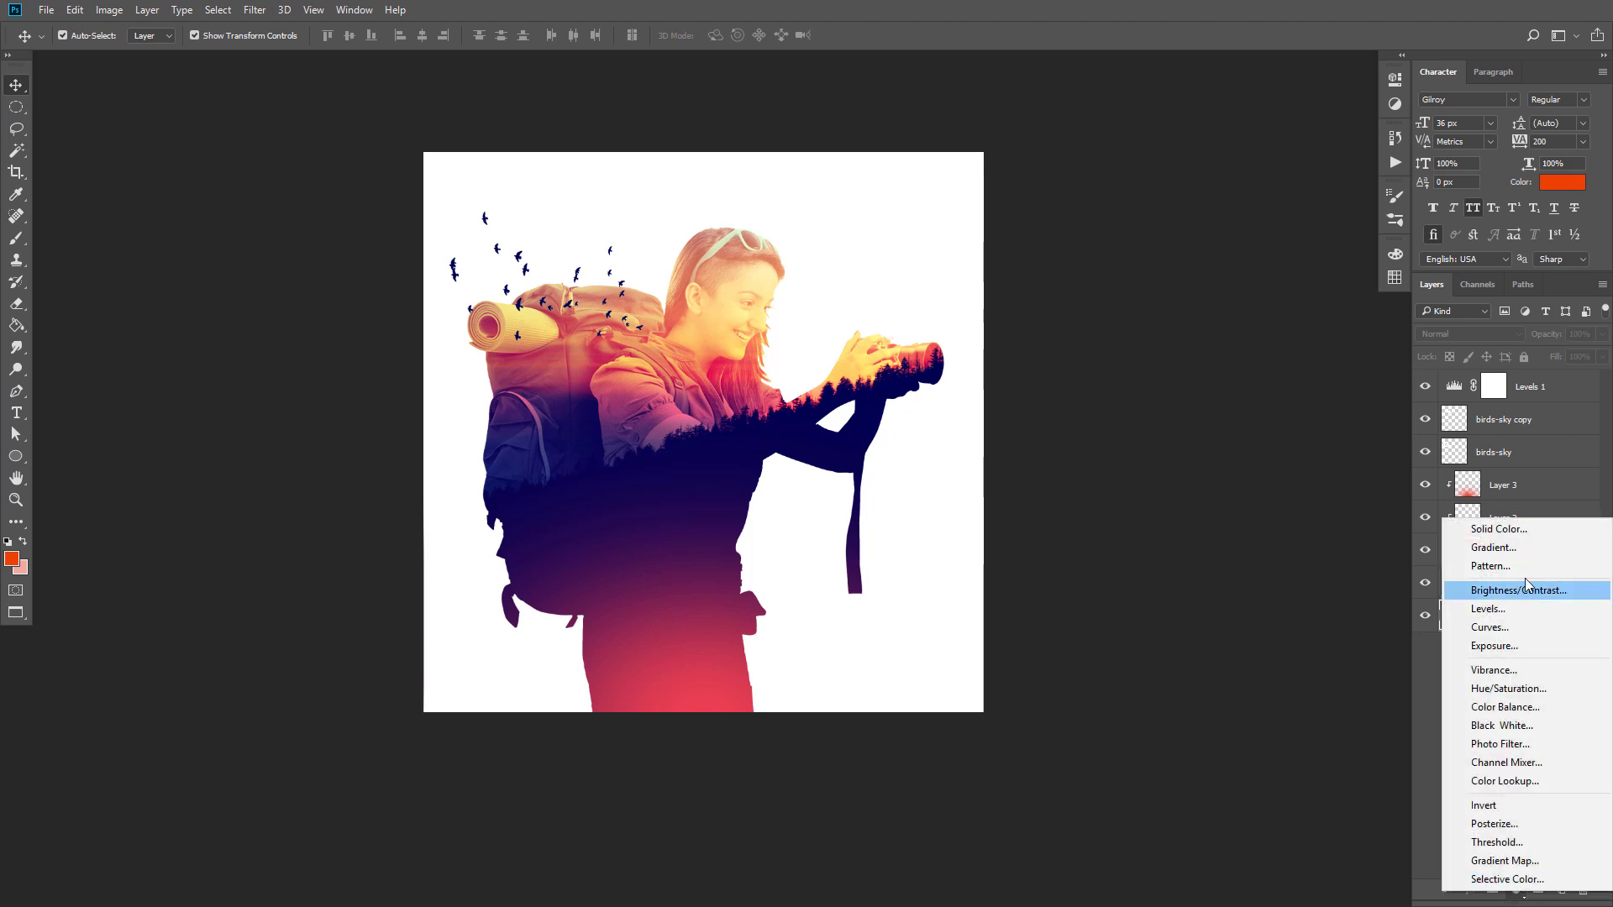
pyautogui.click(1504, 529)
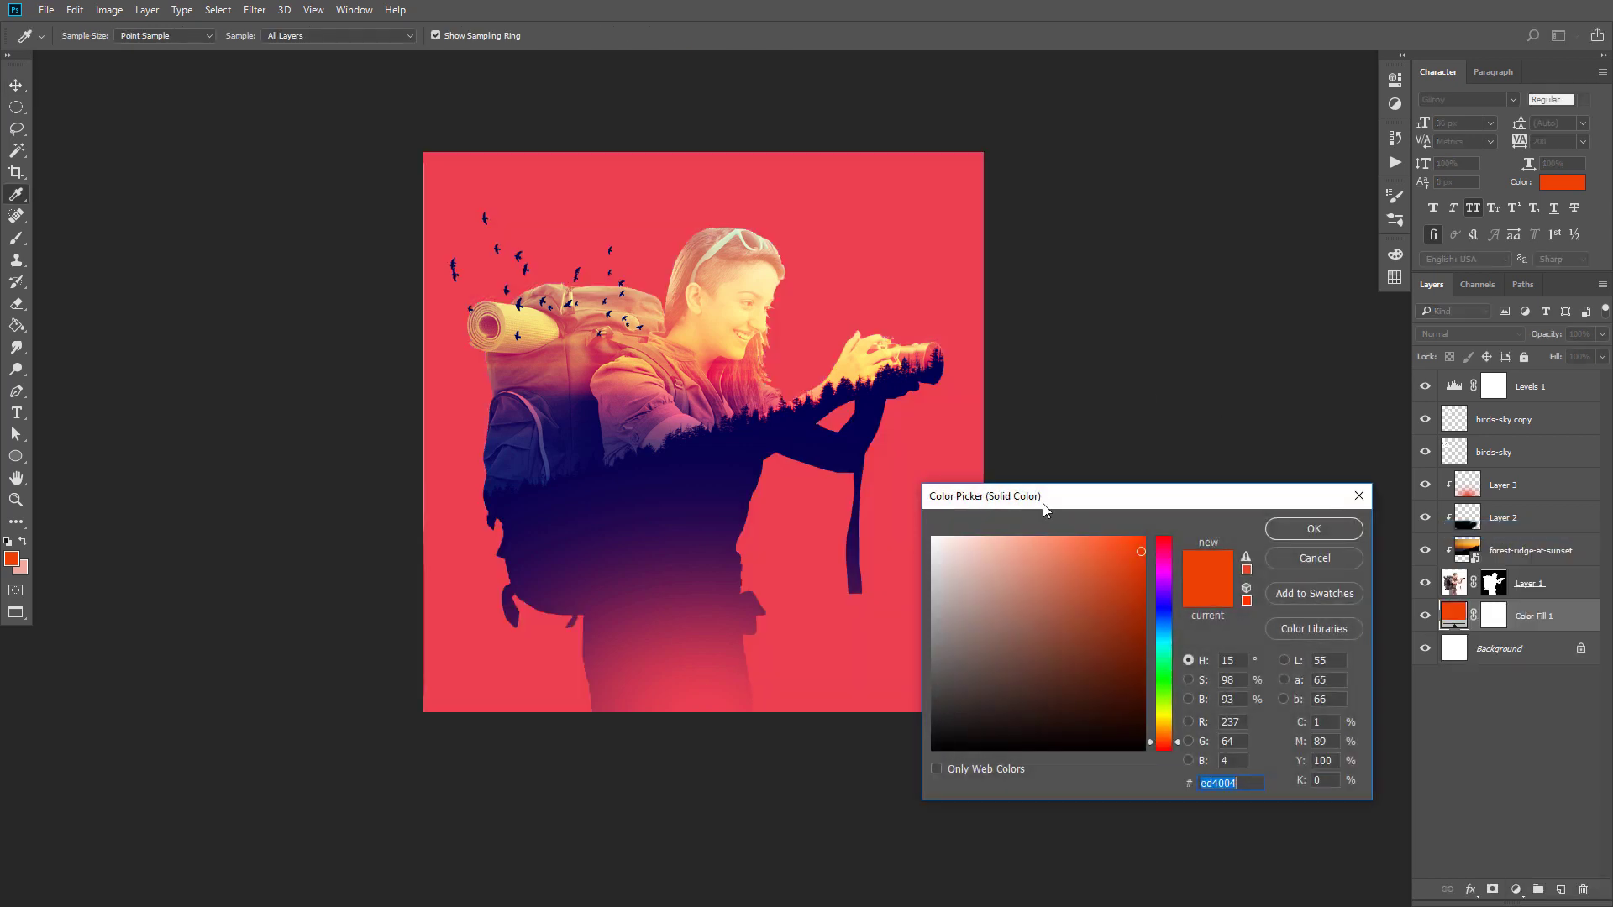
pyautogui.click(772, 275)
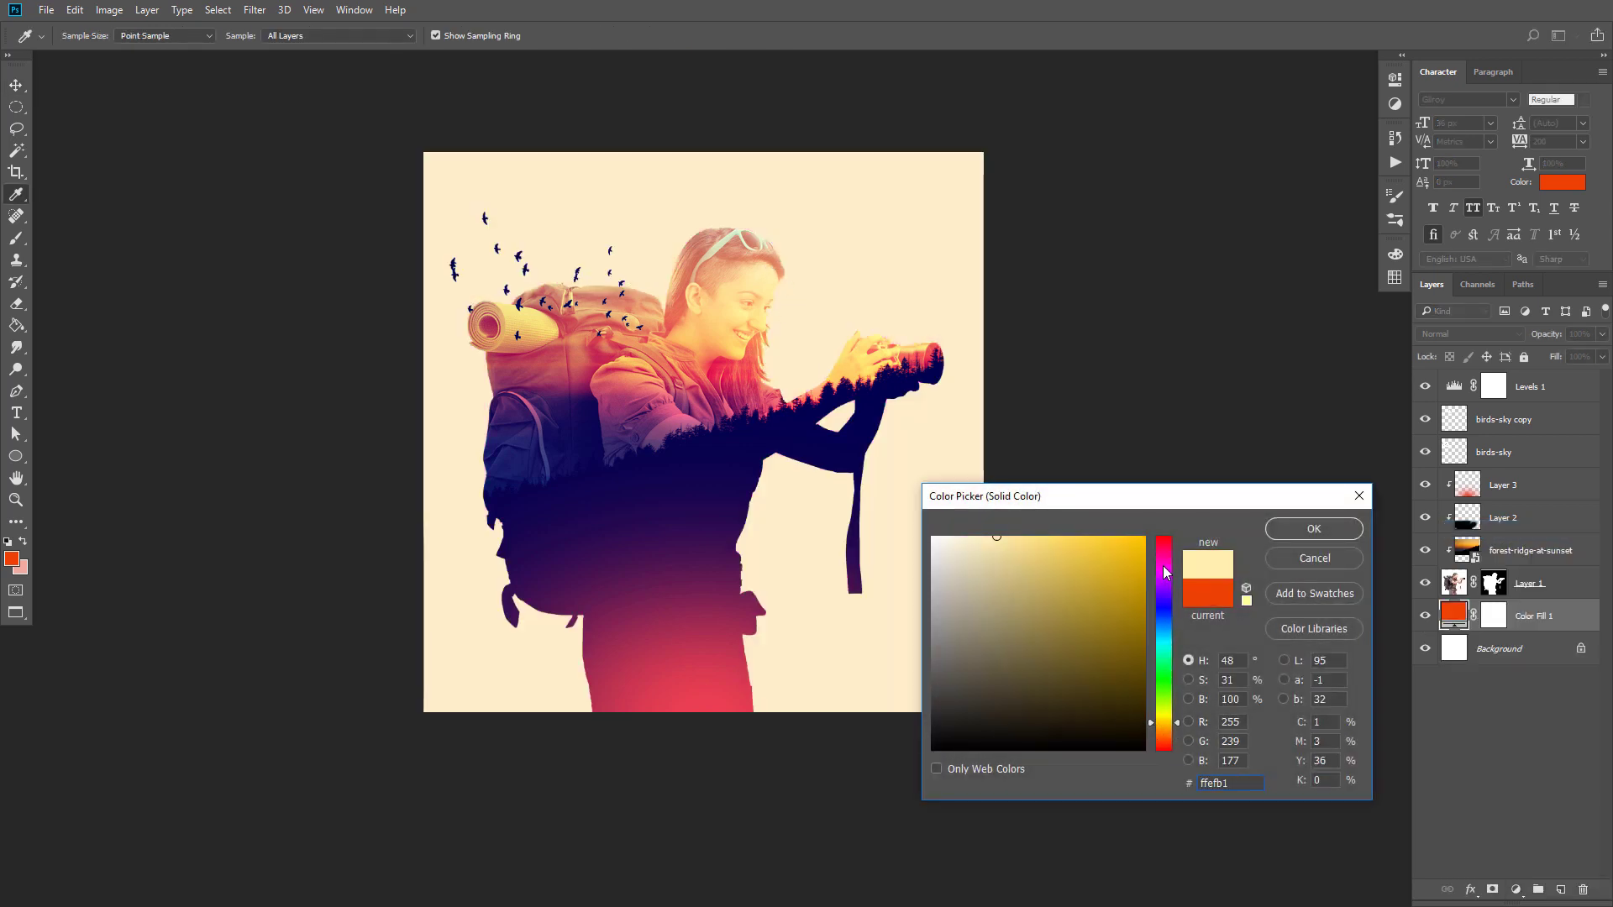
pyautogui.click(1163, 564)
pyautogui.click(931, 538)
pyautogui.moveTo(931, 538); pyautogui.dragTo(937, 535)
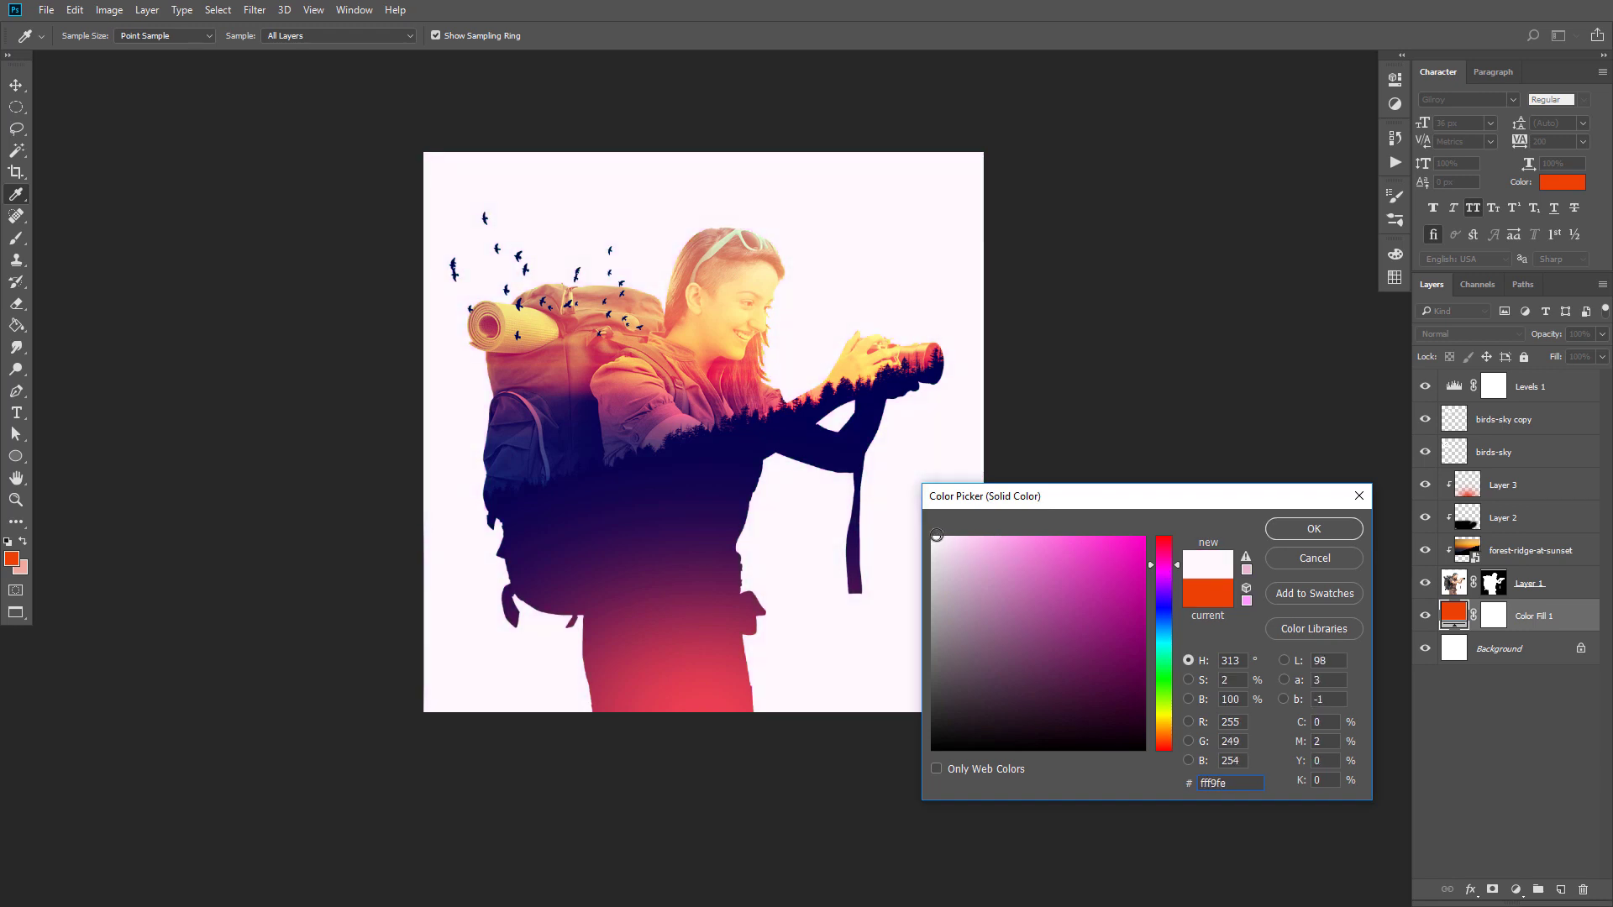
pyautogui.click(1167, 720)
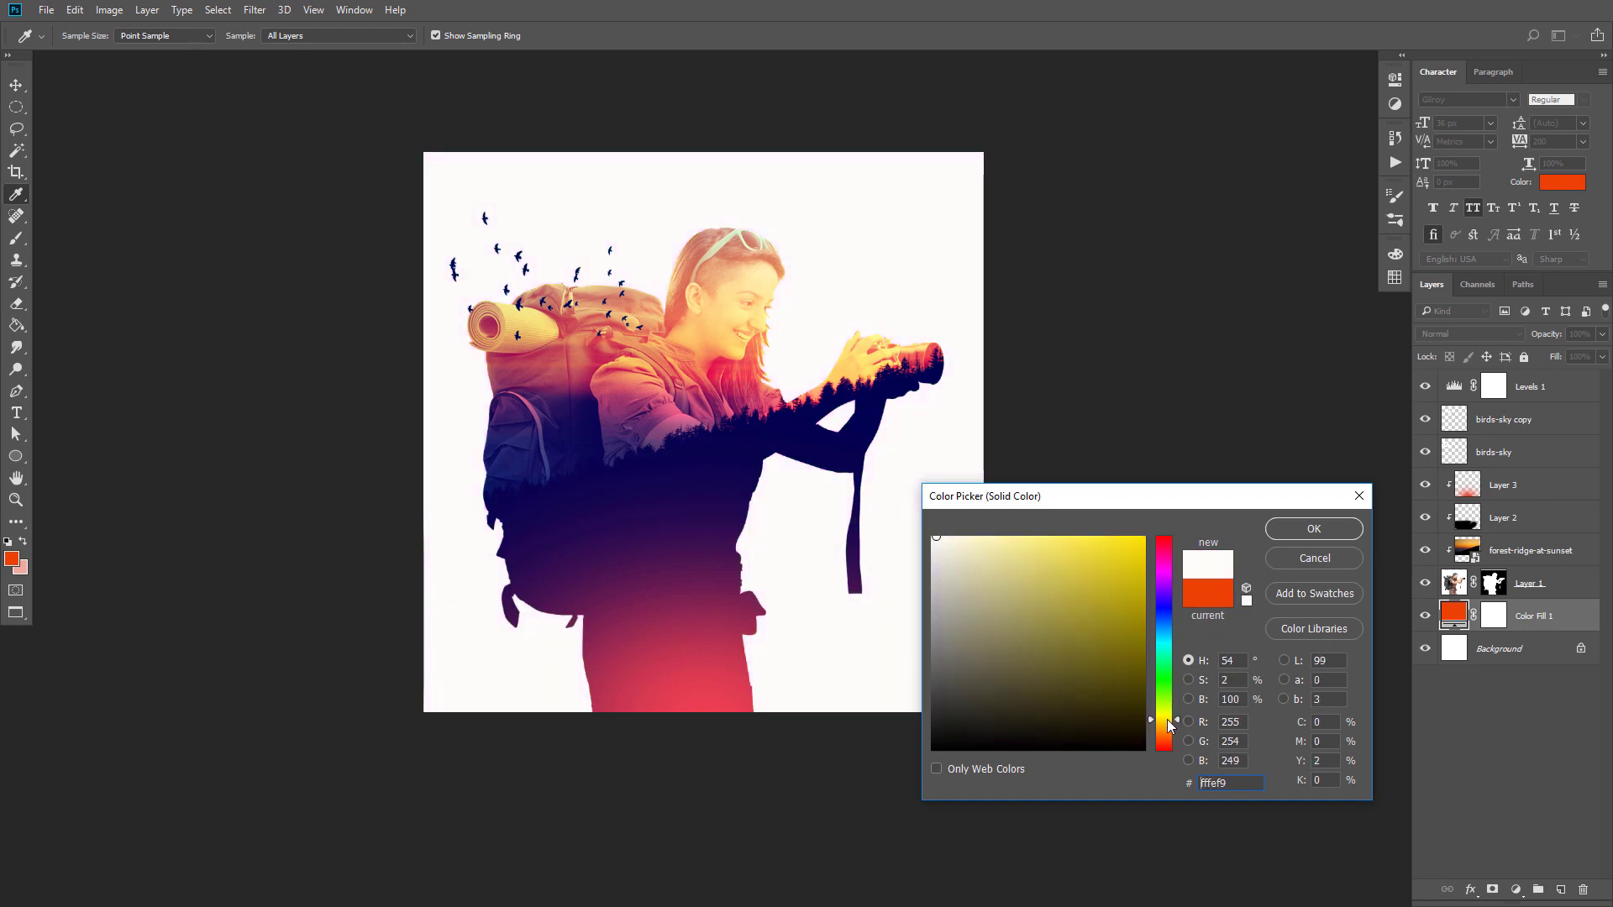
pyautogui.moveTo(1168, 724); pyautogui.dragTo(1170, 720)
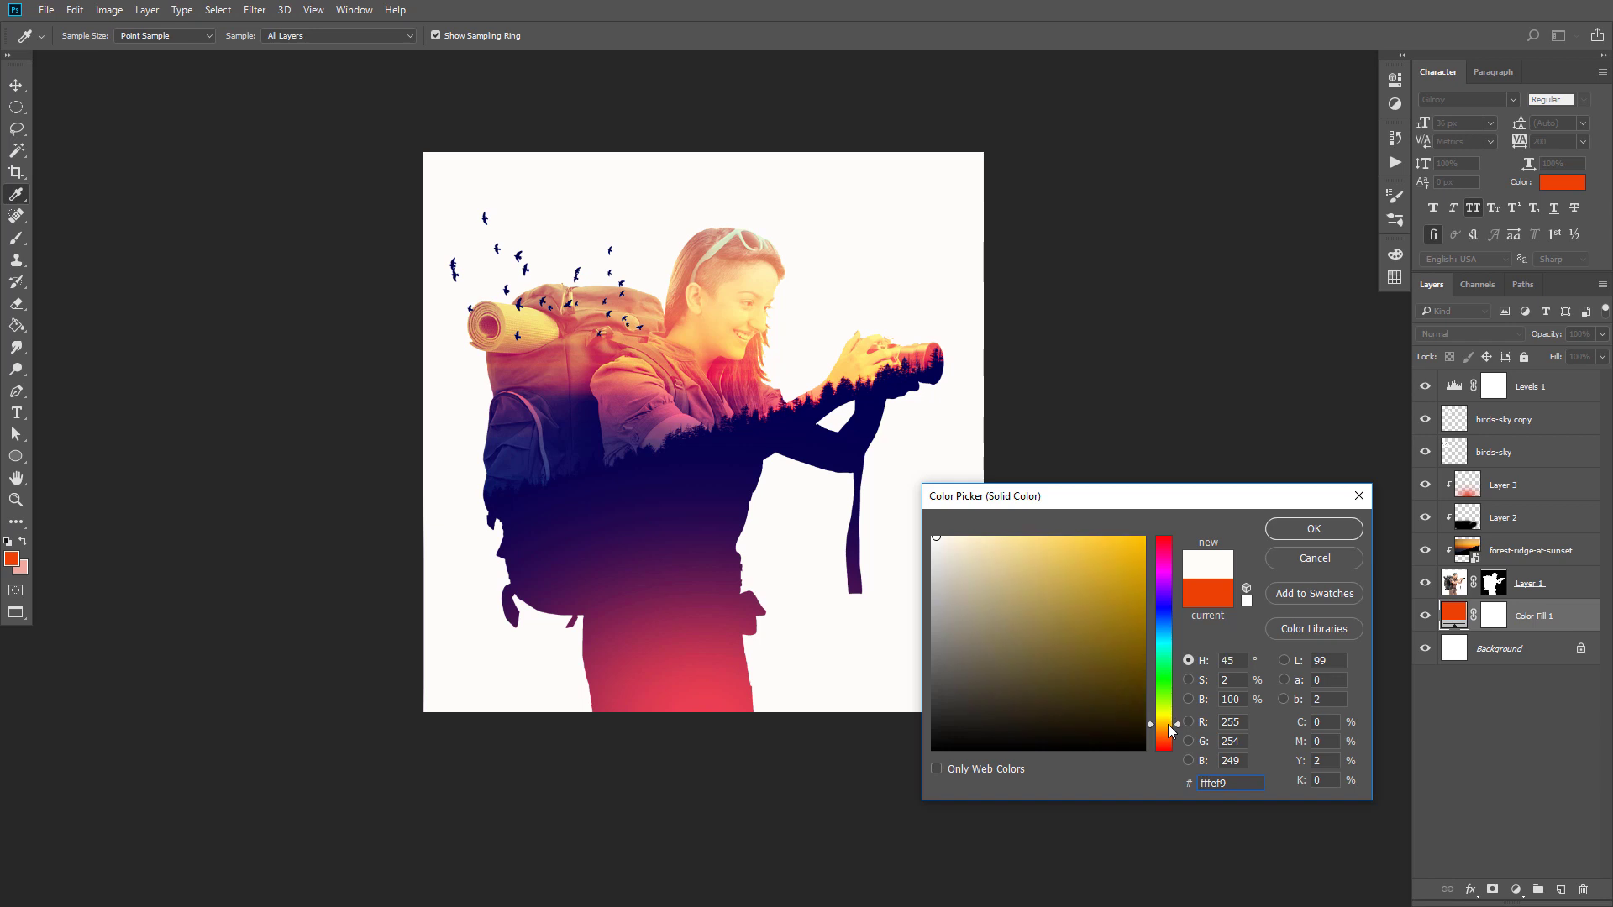
pyautogui.click(940, 539)
pyautogui.moveTo(940, 539); pyautogui.dragTo(943, 535)
pyautogui.click(1315, 530)
# Step: Marquee-select the artwork layers, nudge them two steps right, then deselect
pyautogui.press('v')
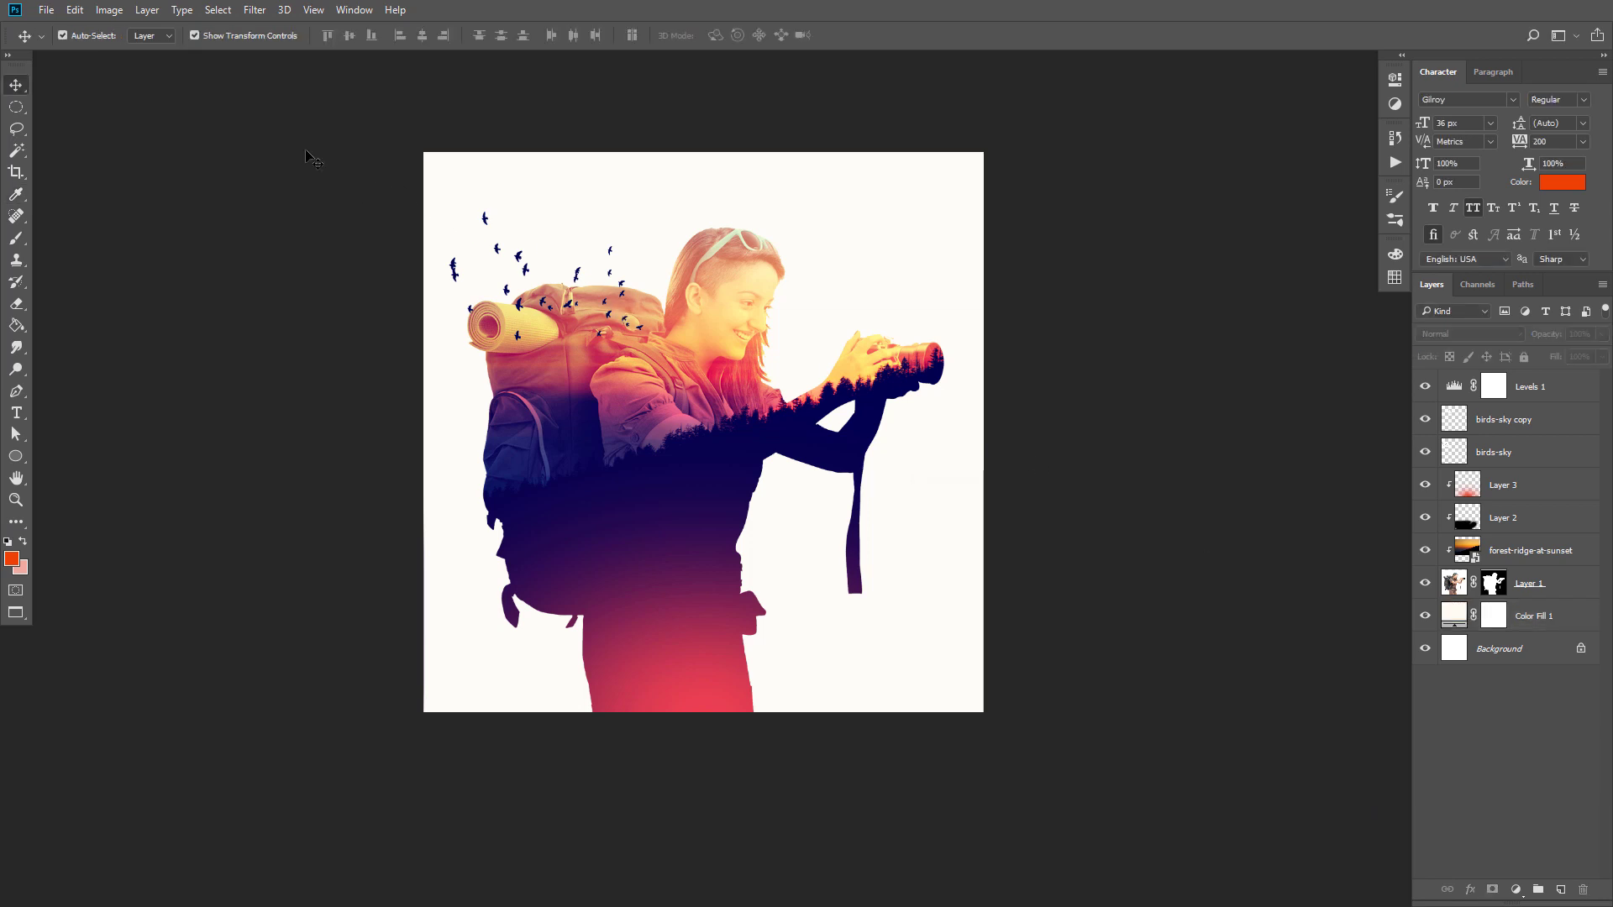
pyautogui.moveTo(313, 159)
pyautogui.mouseDown()
pyautogui.moveTo(983, 731)
pyautogui.moveTo(1084, 735)
pyautogui.mouseUp()
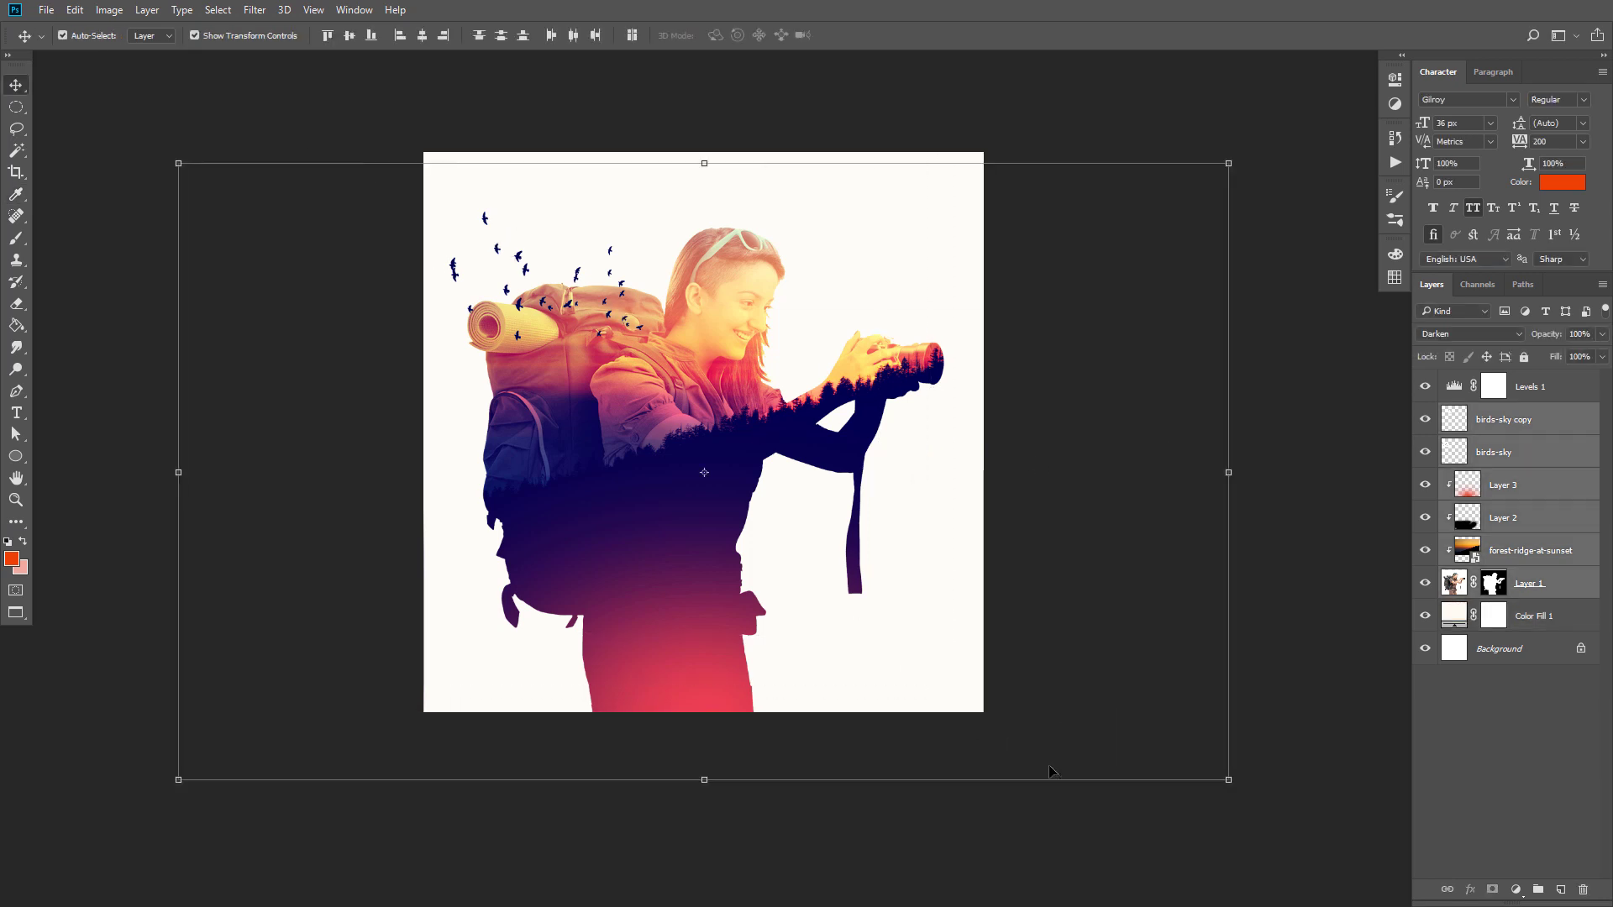
pyautogui.press('Right')
pyautogui.press('Right')
pyautogui.press('Right')
pyautogui.press('Right')
pyautogui.press('Right')
pyautogui.press('Right')
pyautogui.press('Right')
pyautogui.press('Right')
pyautogui.press('Right')
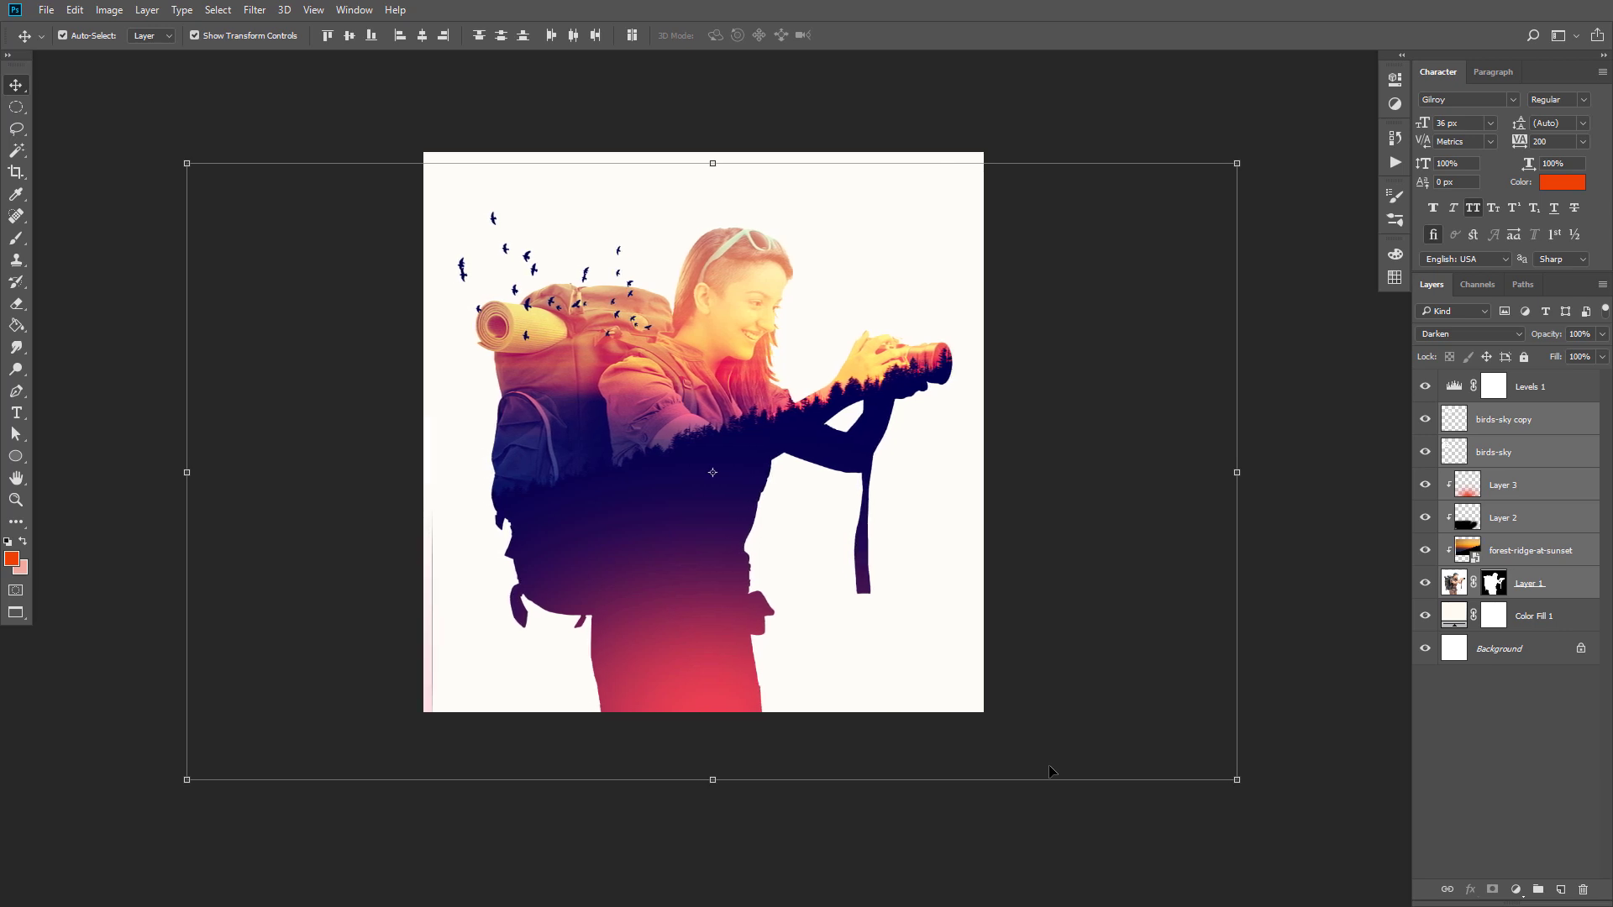
pyautogui.press('Right')
pyautogui.press('Right')
pyautogui.press('Right')
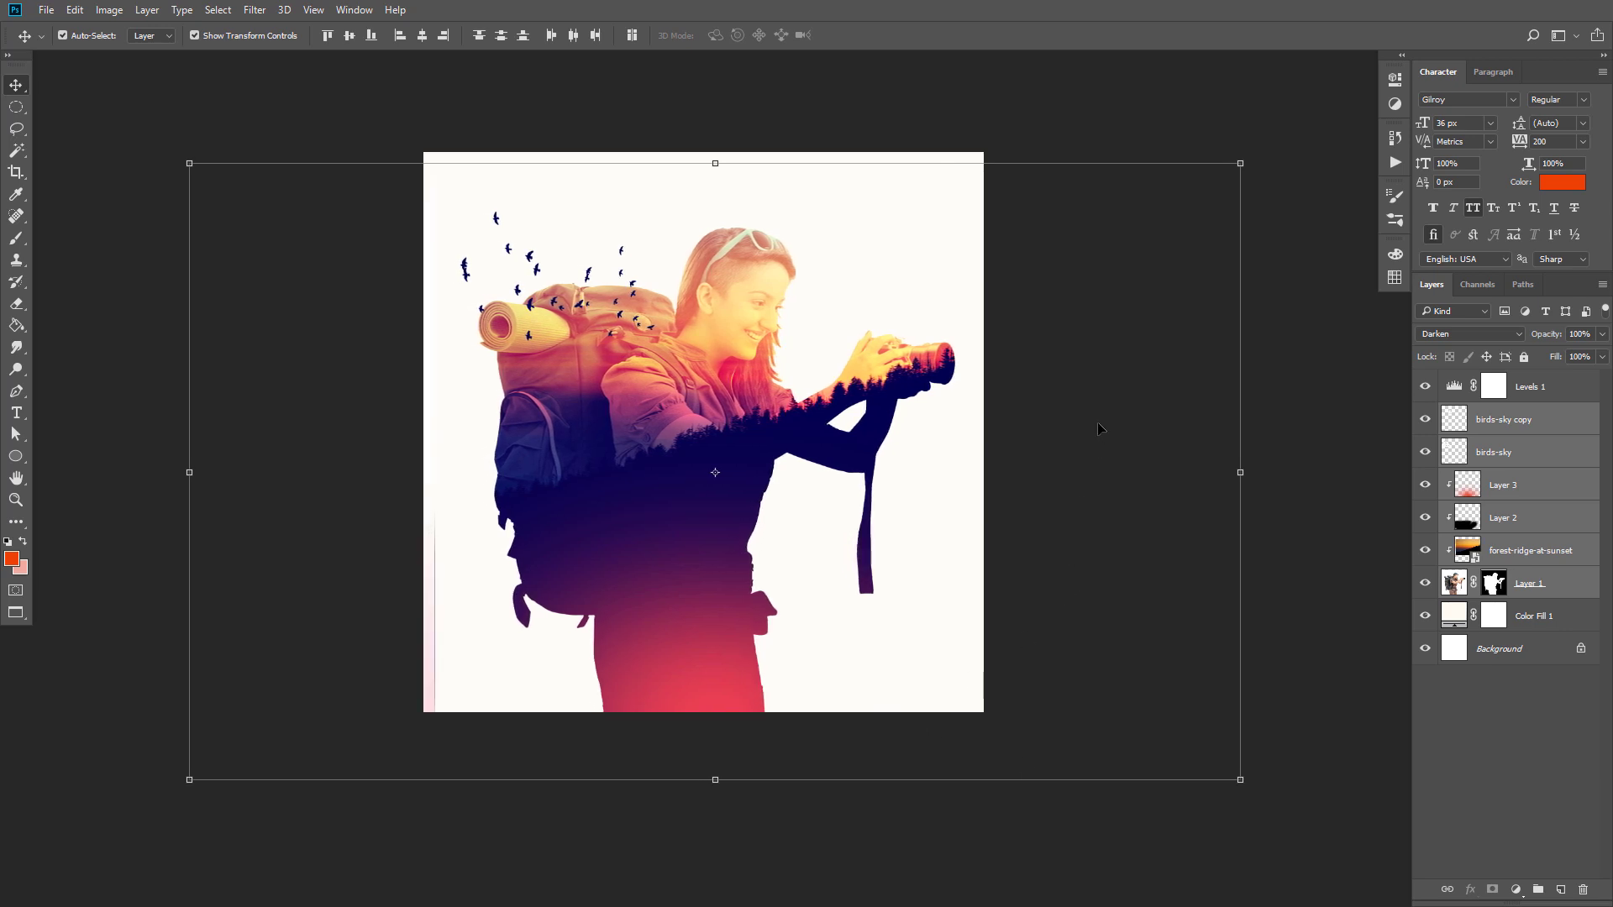
pyautogui.click(1101, 369)
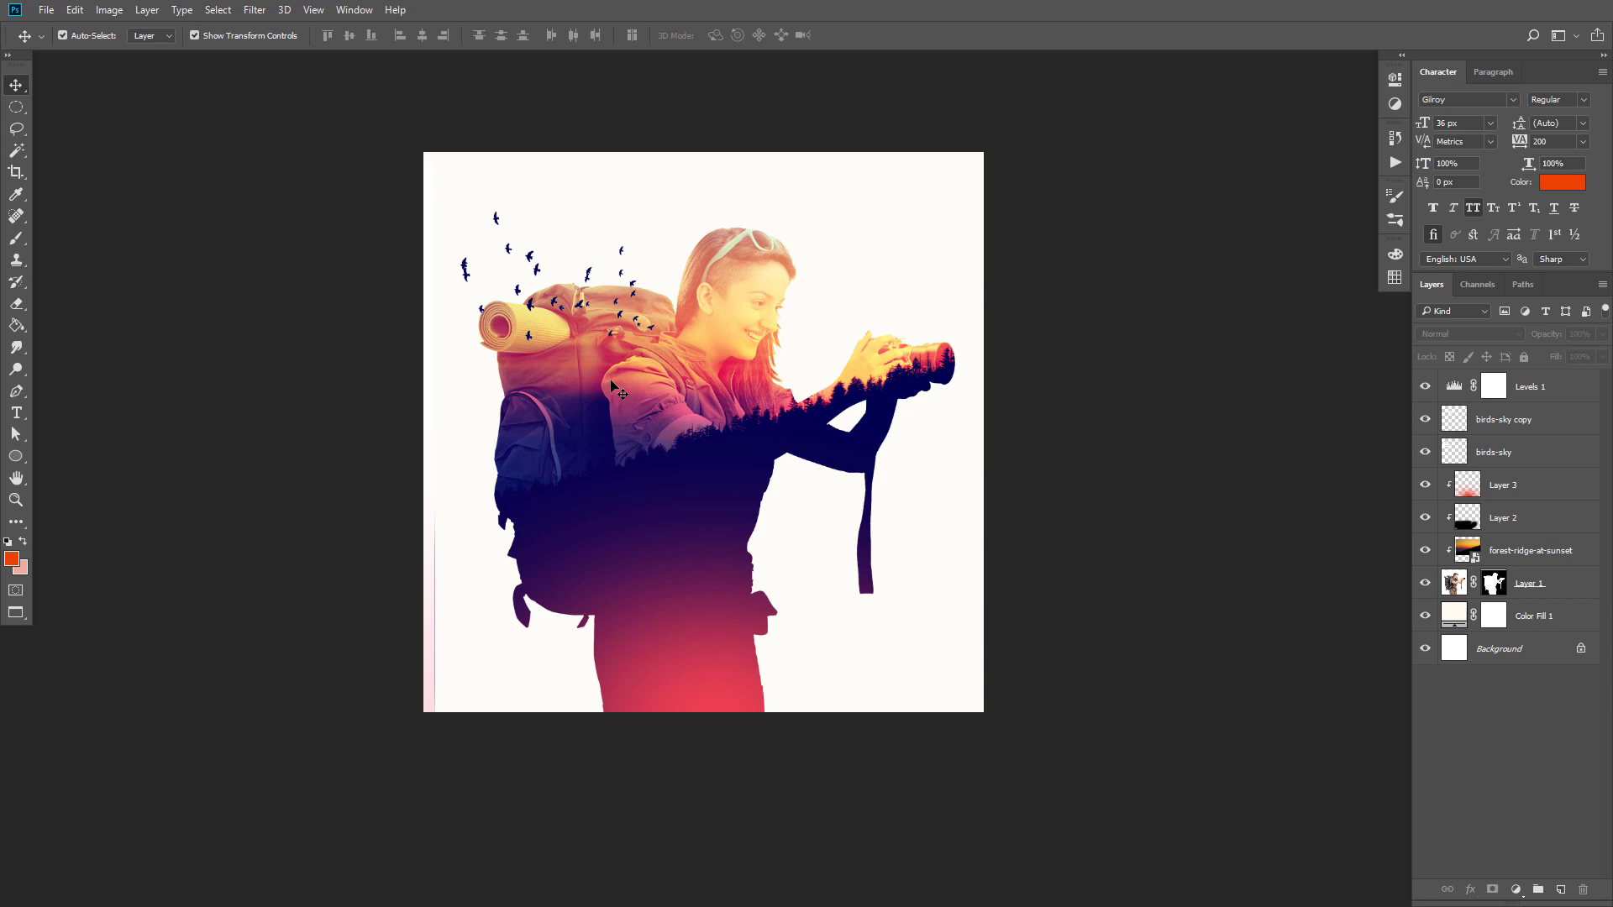
# Step: Switch between Color Fill 1, Layer 3 and Layer 1, then trial-drag the hiker photo layer
pyautogui.click(454, 669)
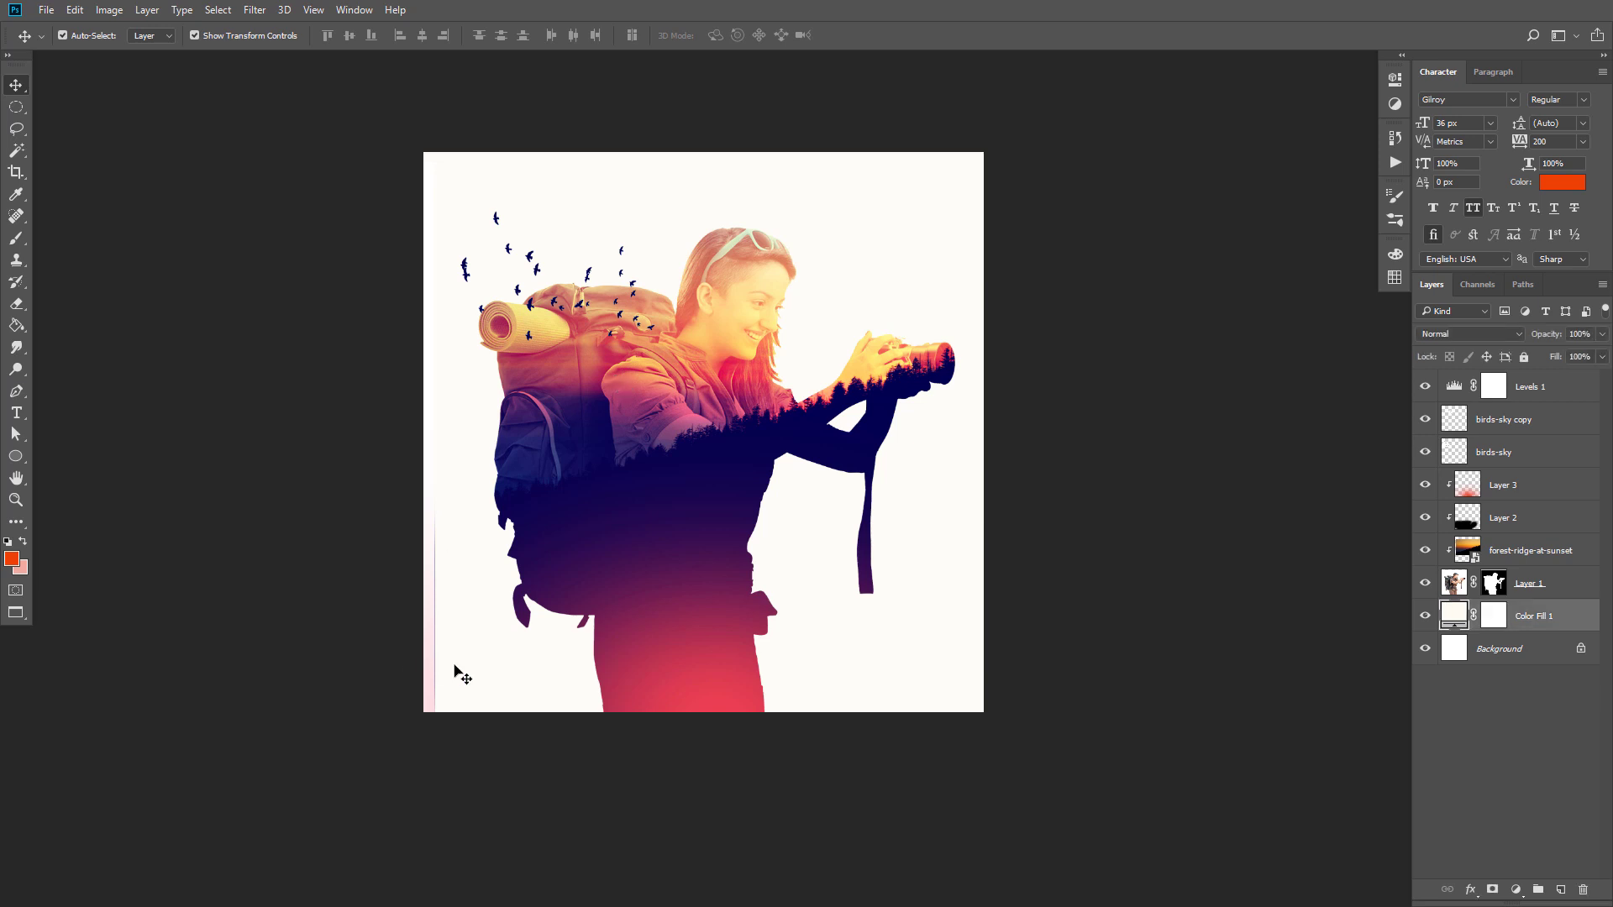
pyautogui.click(1522, 582)
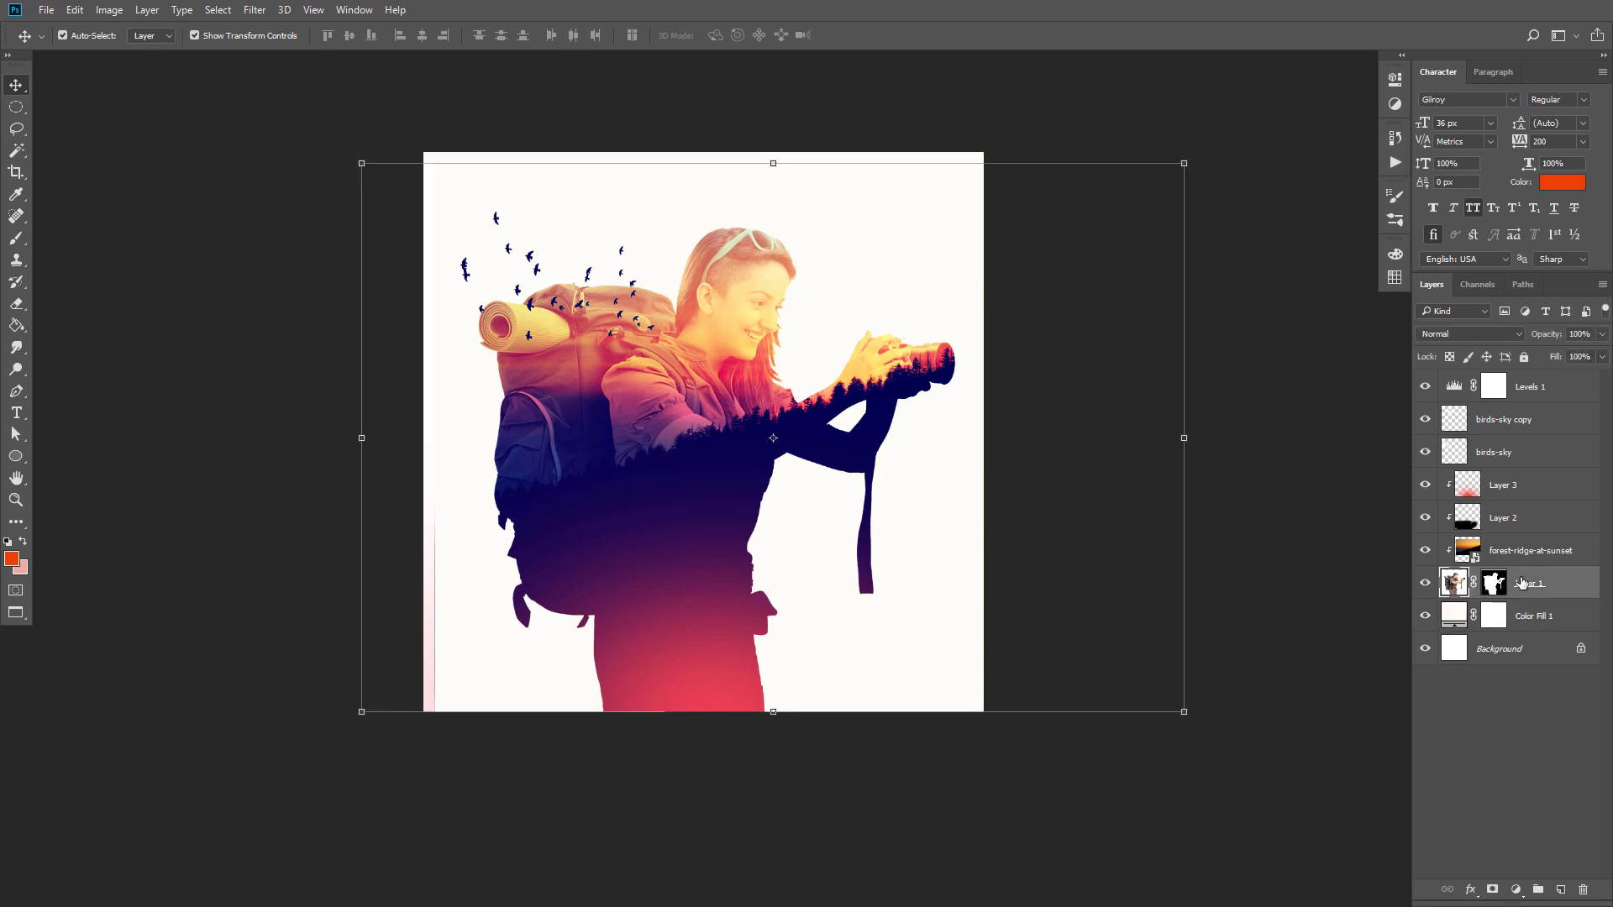
pyautogui.click(572, 644)
pyautogui.click(465, 622)
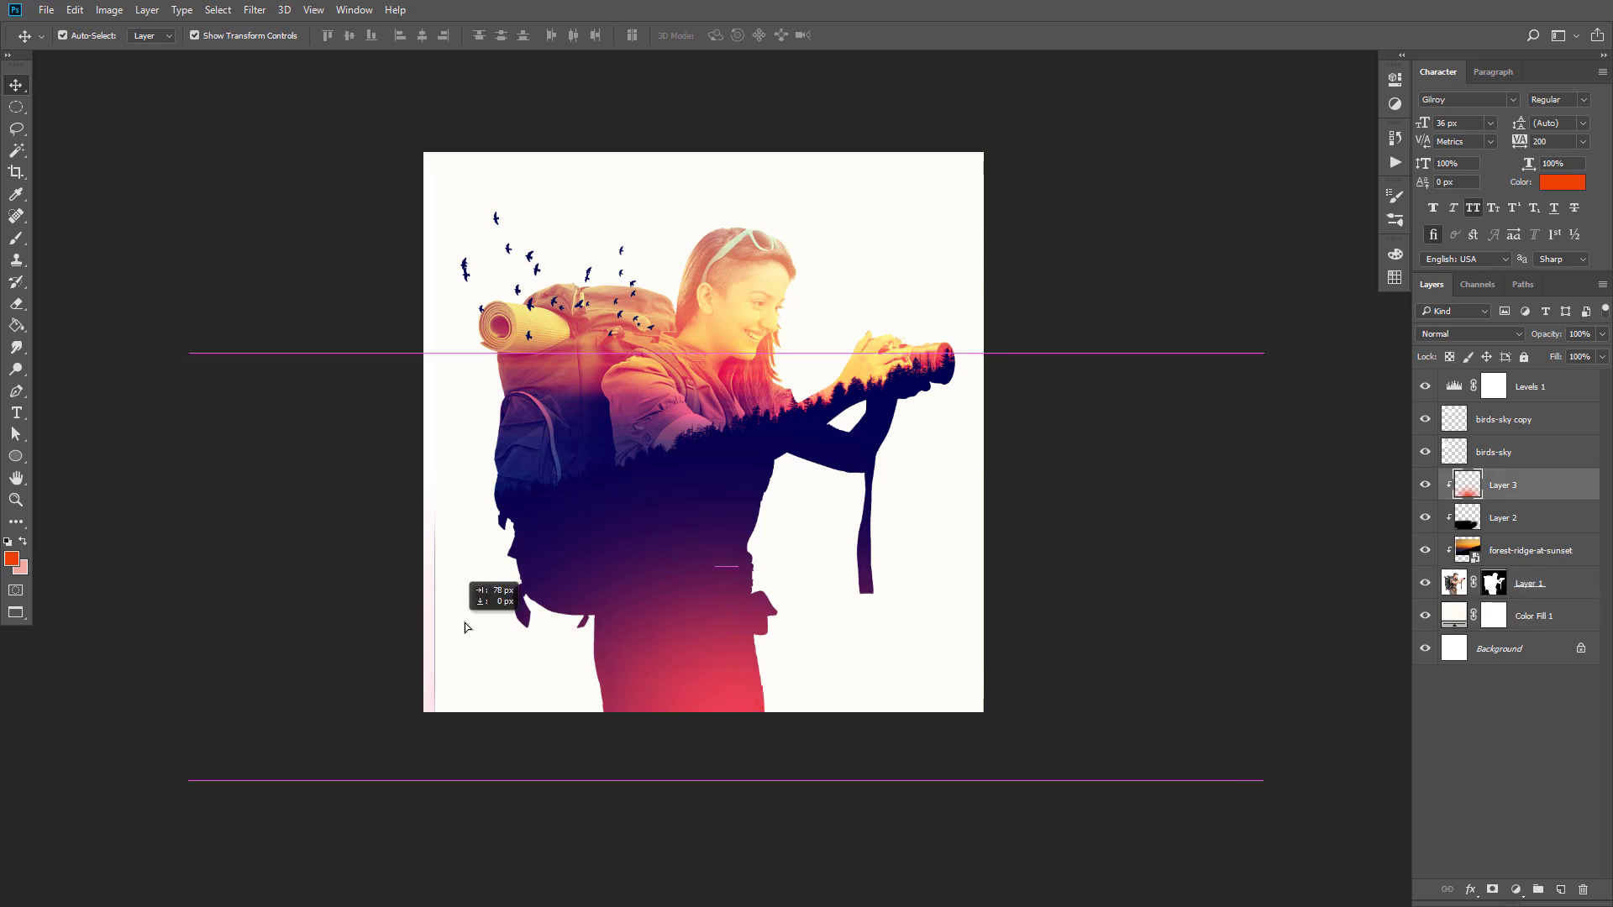
pyautogui.click(1535, 587)
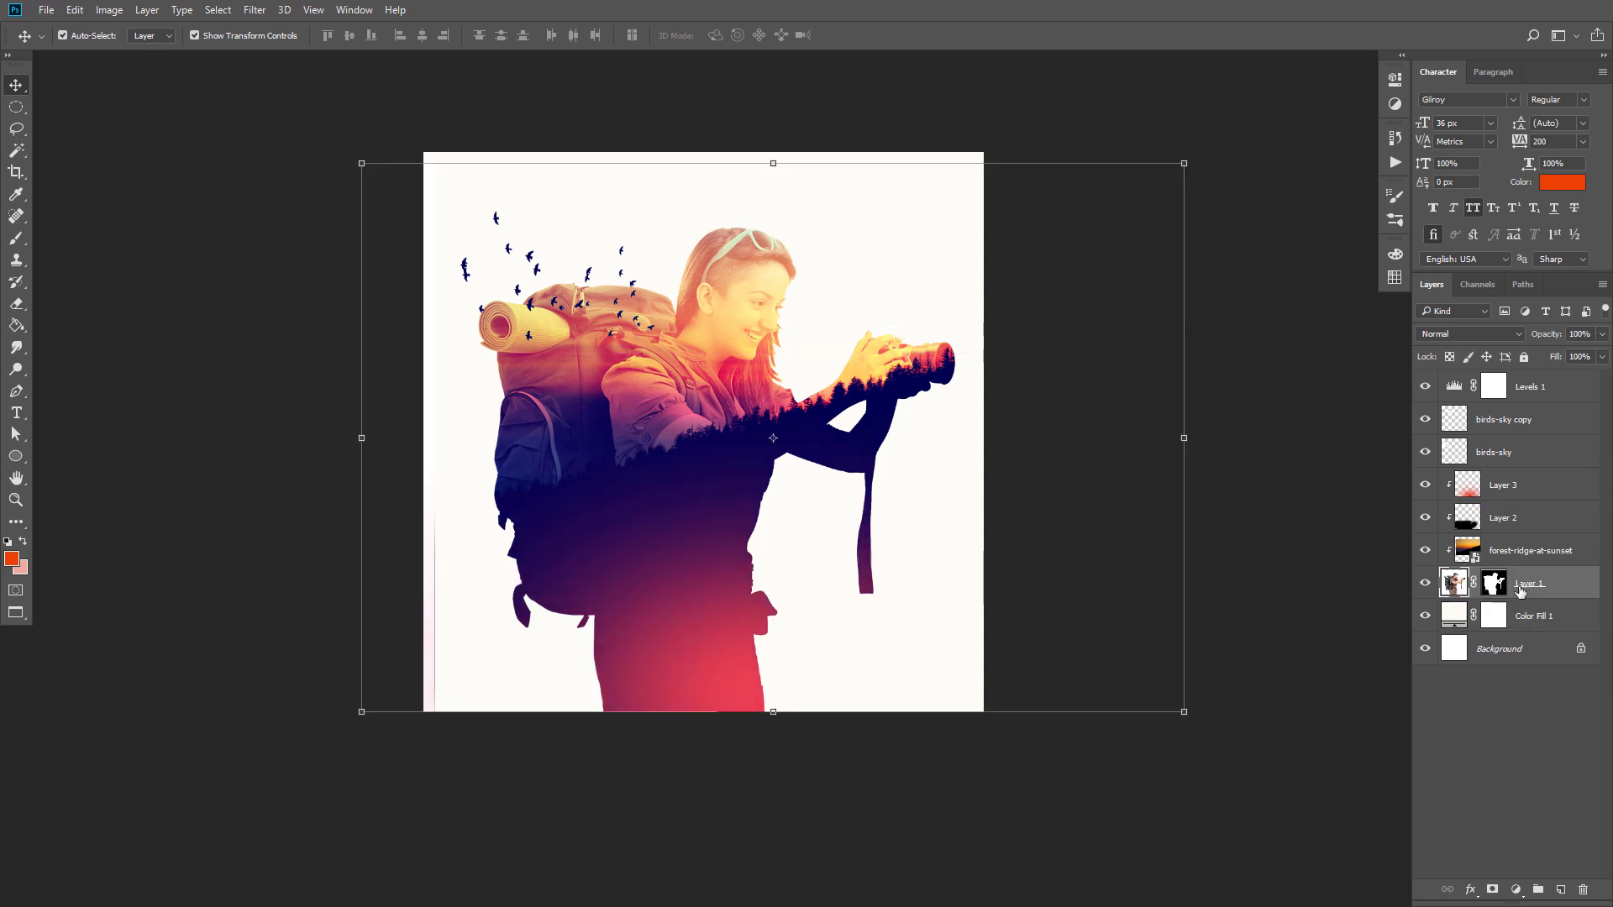
pyautogui.moveTo(582, 602)
pyautogui.mouseDown()
pyautogui.moveTo(586, 540)
pyautogui.moveTo(616, 540)
pyautogui.mouseUp()
# Step: Target Layer 1's mask and pick a 300 px Brush with default colours
pyautogui.click(1494, 583)
pyautogui.press('d')
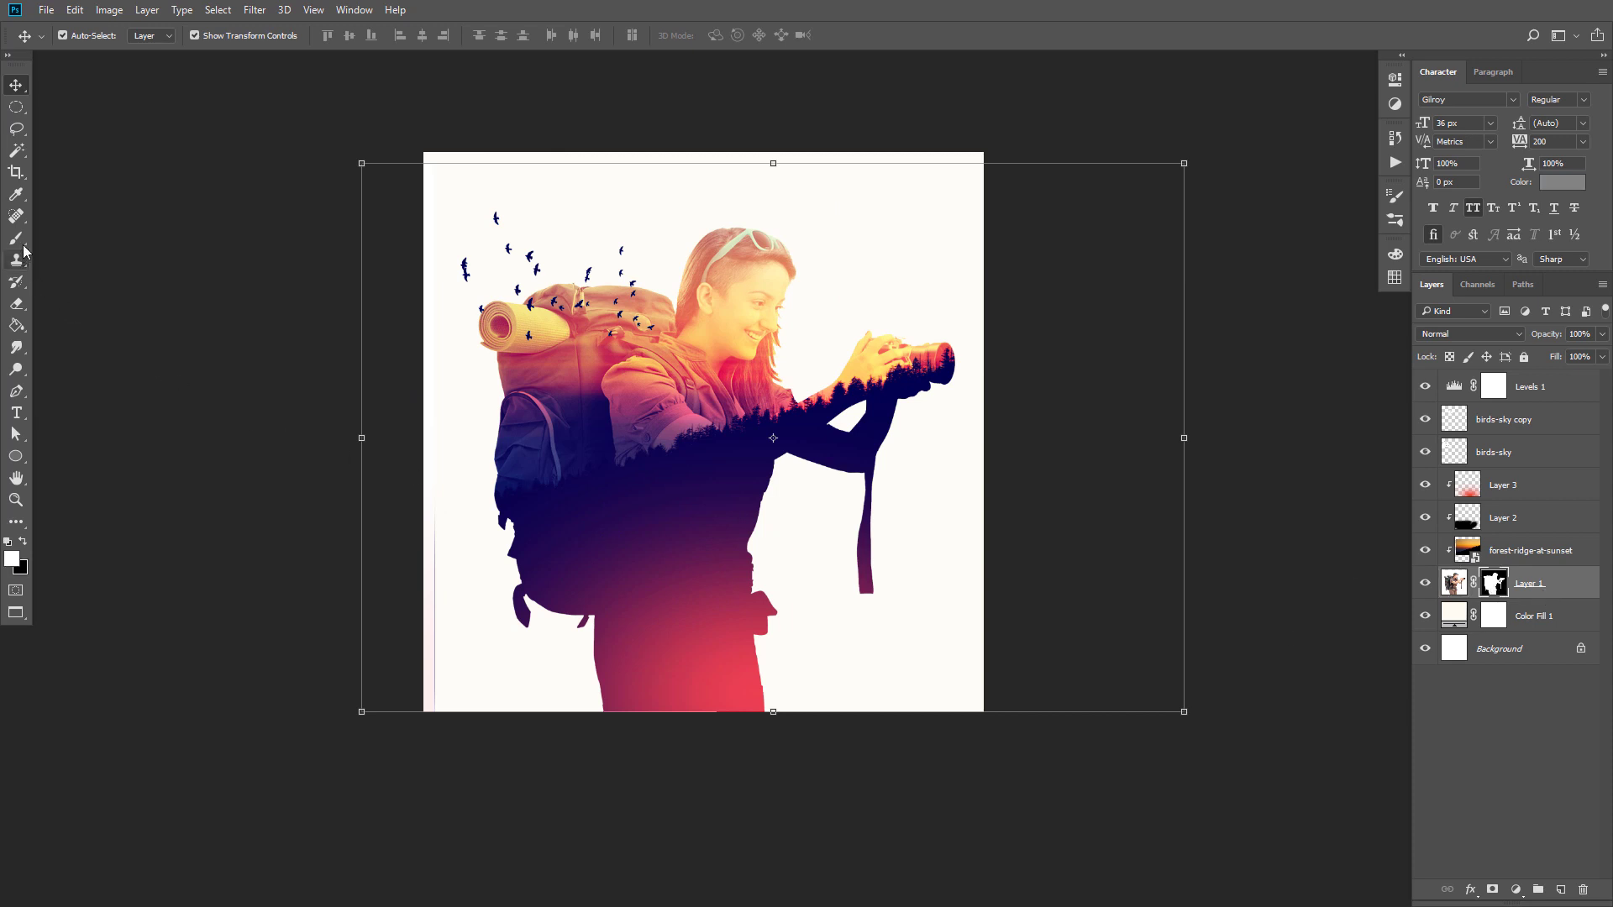
pyautogui.click(16, 238)
pyautogui.press('[')
pyautogui.press('[')
pyautogui.press('[')
pyautogui.press('[')
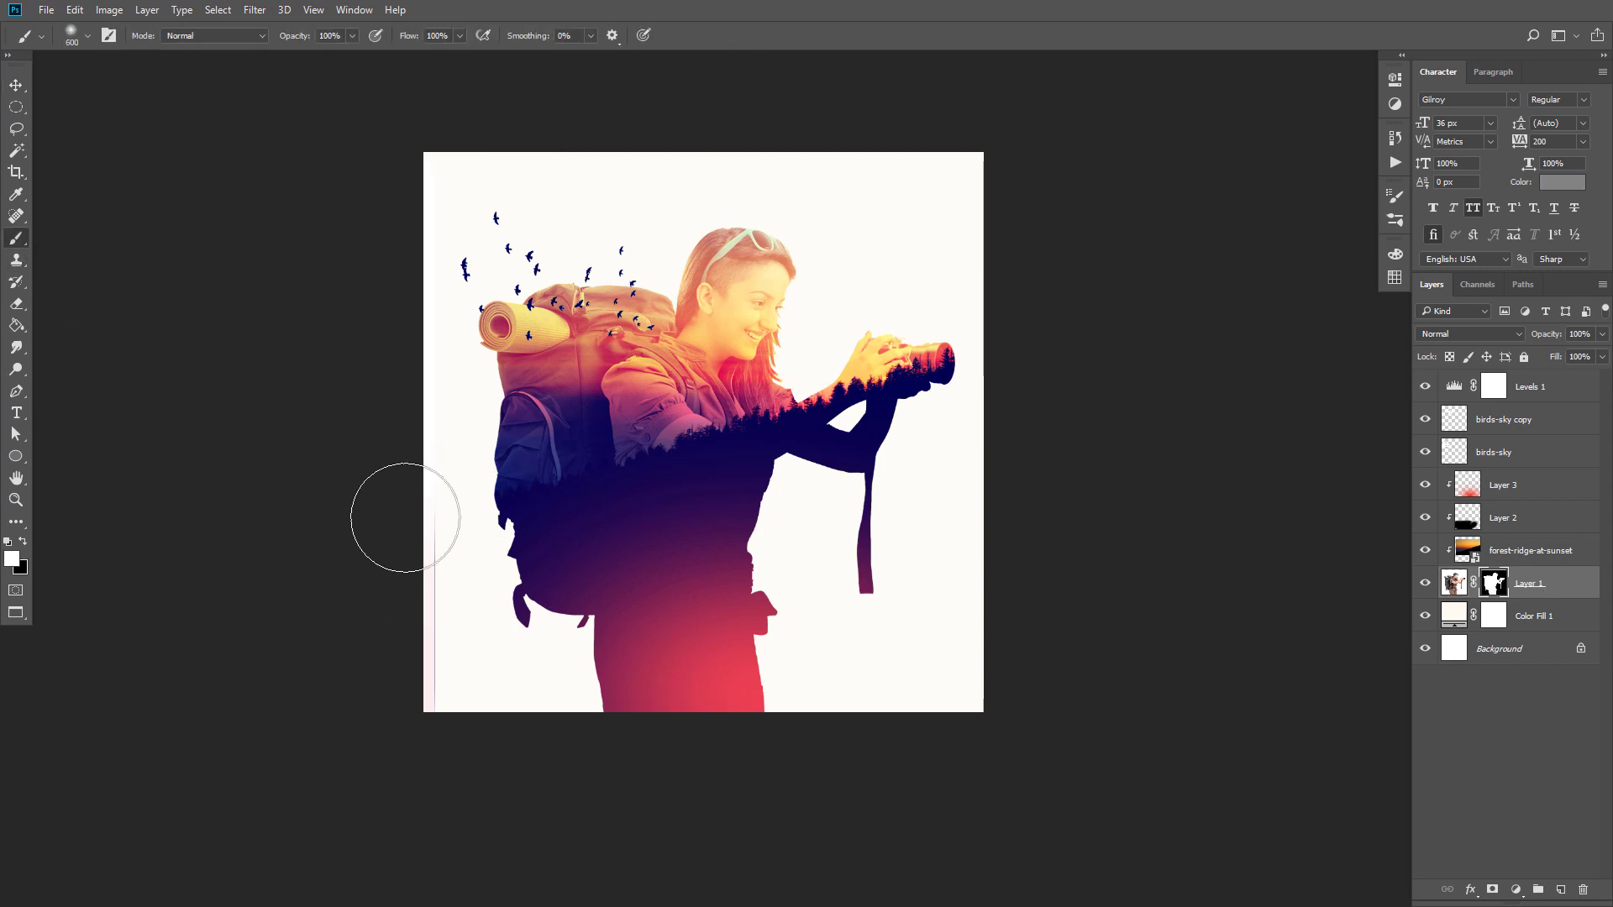
pyautogui.press('[')
pyautogui.press('[')
# Step: Paint black along the mask's left edge to hide the pink fringe, then view at 100%
pyautogui.moveTo(422, 475); pyautogui.dragTo(419, 671)
pyautogui.hotkey('ctrl', 'z')
pyautogui.click(23, 541)
pyautogui.moveTo(419, 644); pyautogui.dragTo(431, 497)
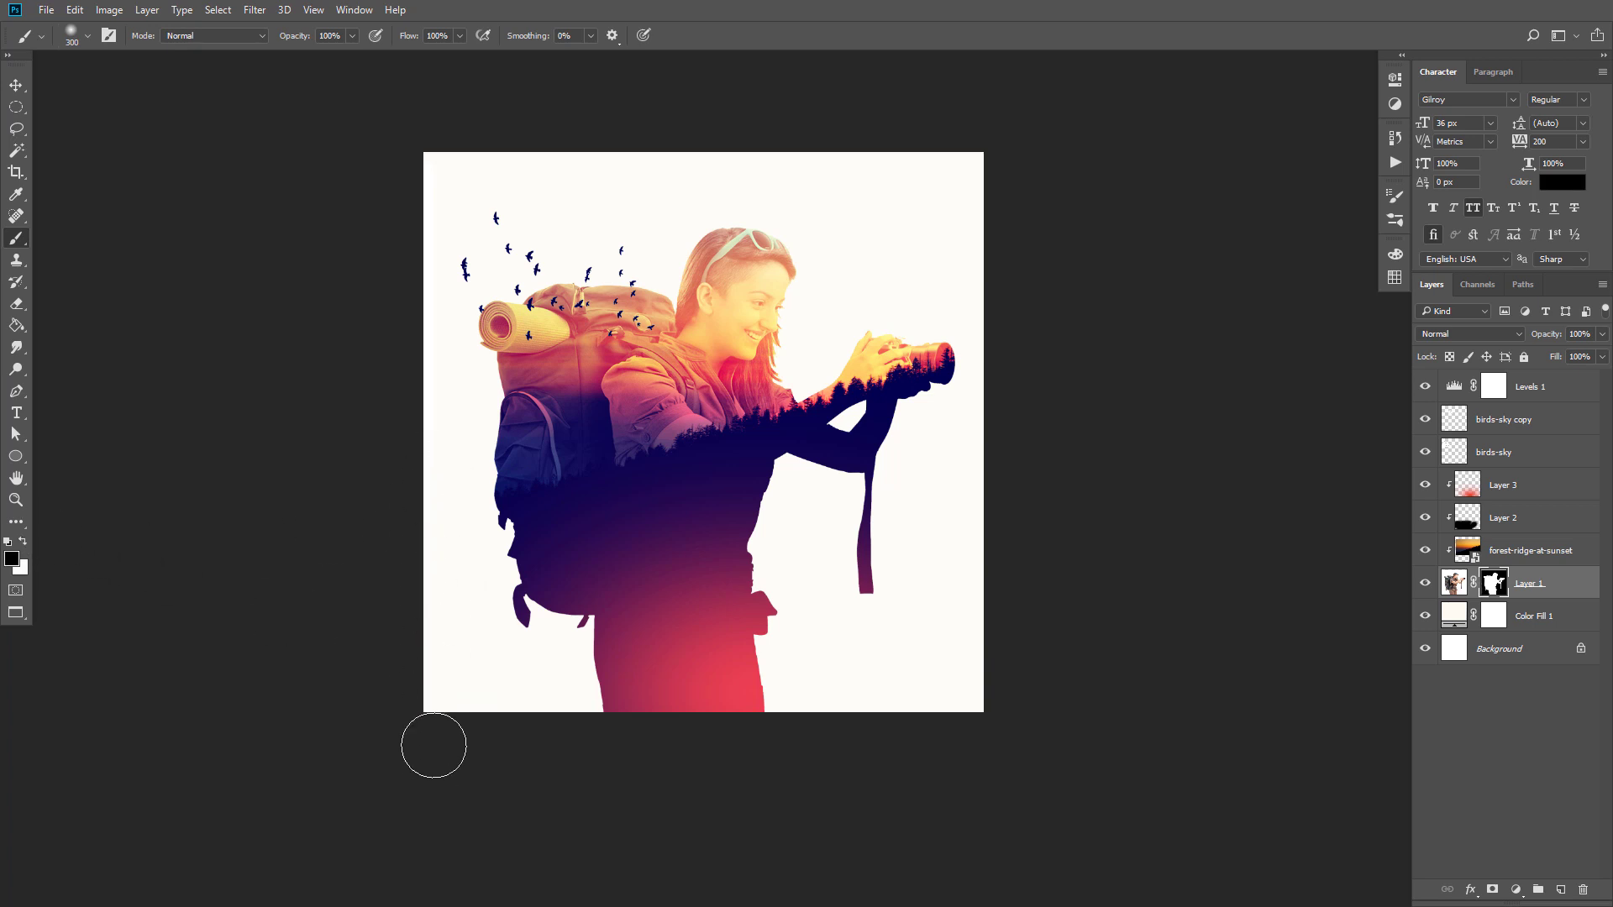
pyautogui.click(16, 85)
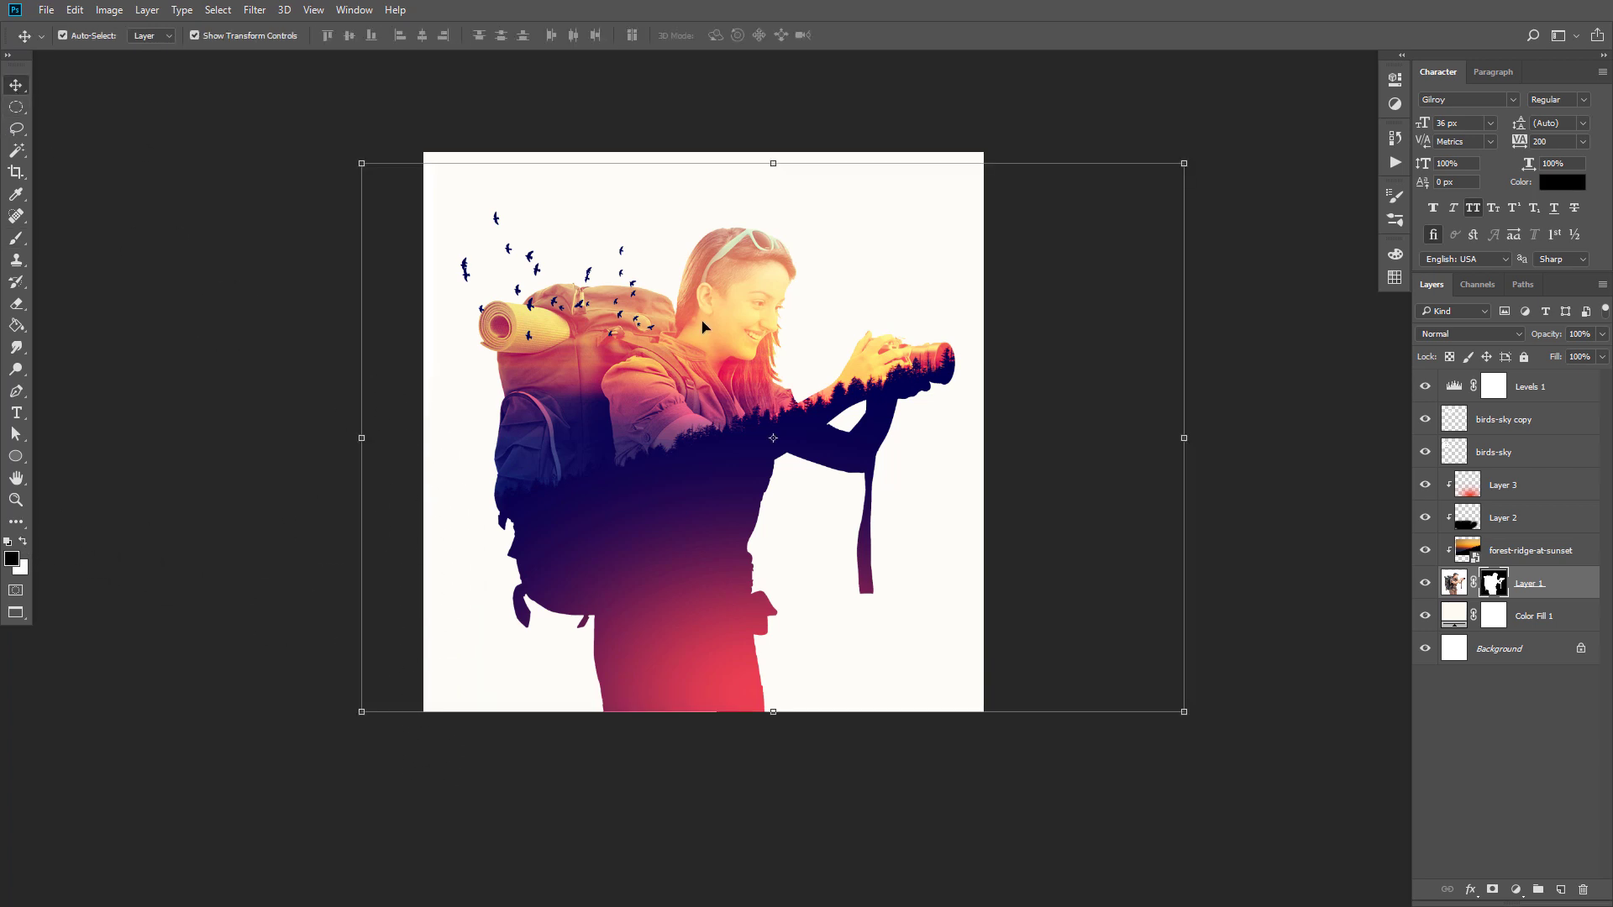
pyautogui.hotkey('ctrl', '+')
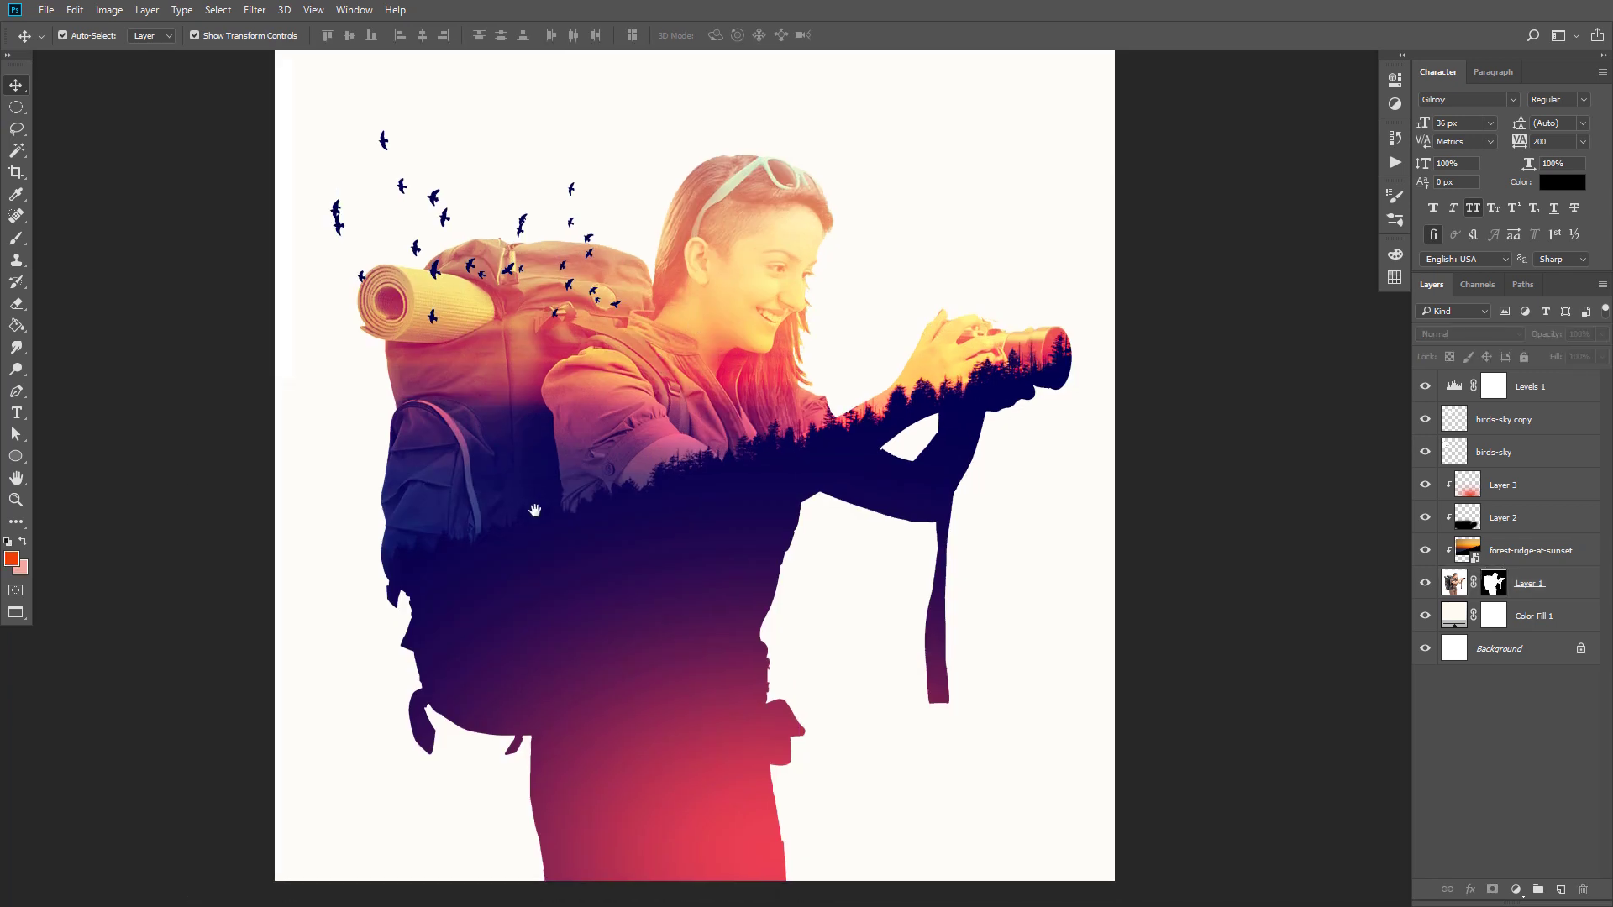
# Step: Switch to Full Screen Mode to view the finished double-exposure poster
pyautogui.press('f')
pyautogui.press('f')
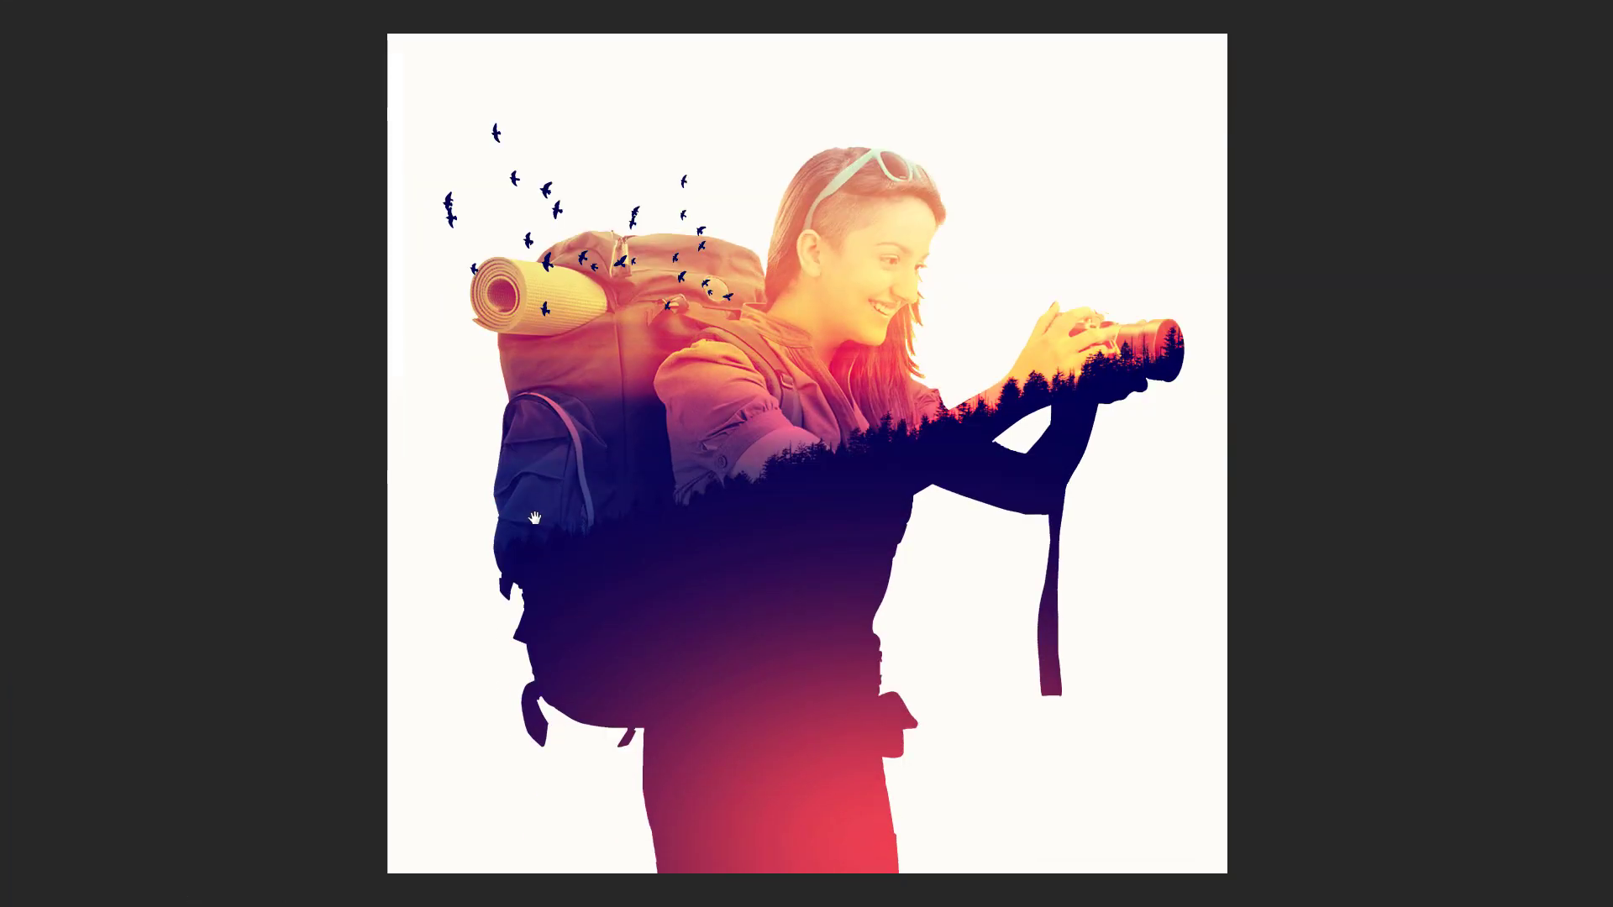